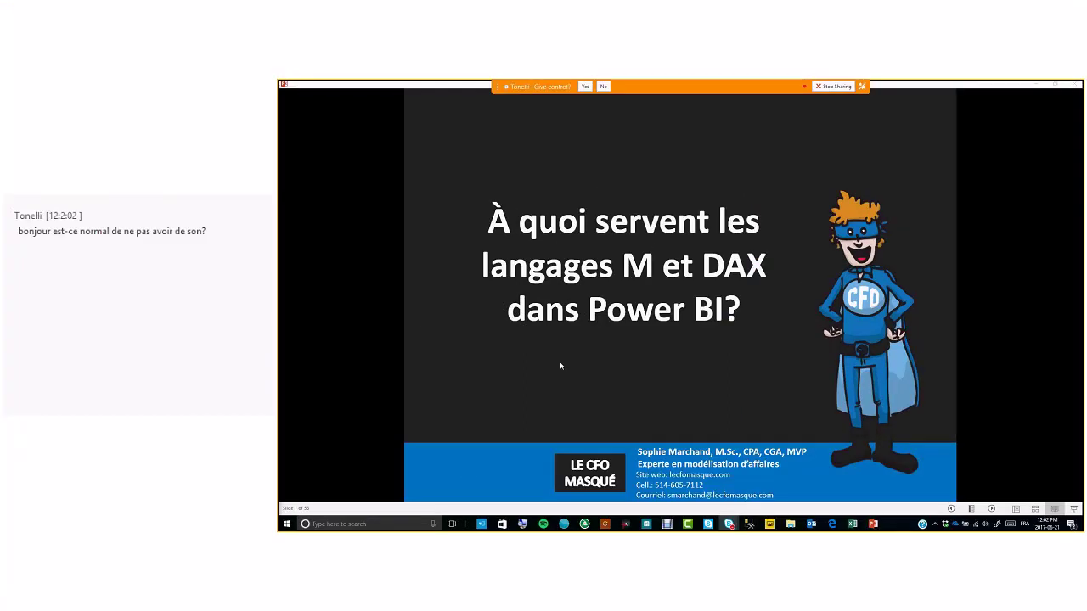
Advance the slide show from the title slide to slide 2, the PRÉSENTATRICE introduction
left_click(685, 391)
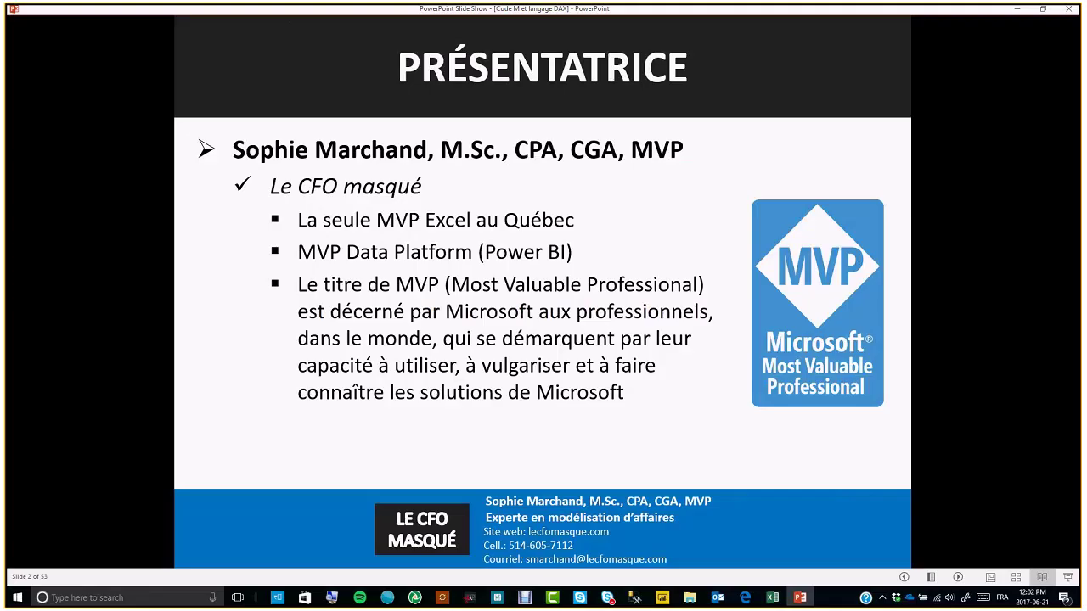
Advance to slide 3 about the Montreal Modern Excel and Power BI user group
key("Right")
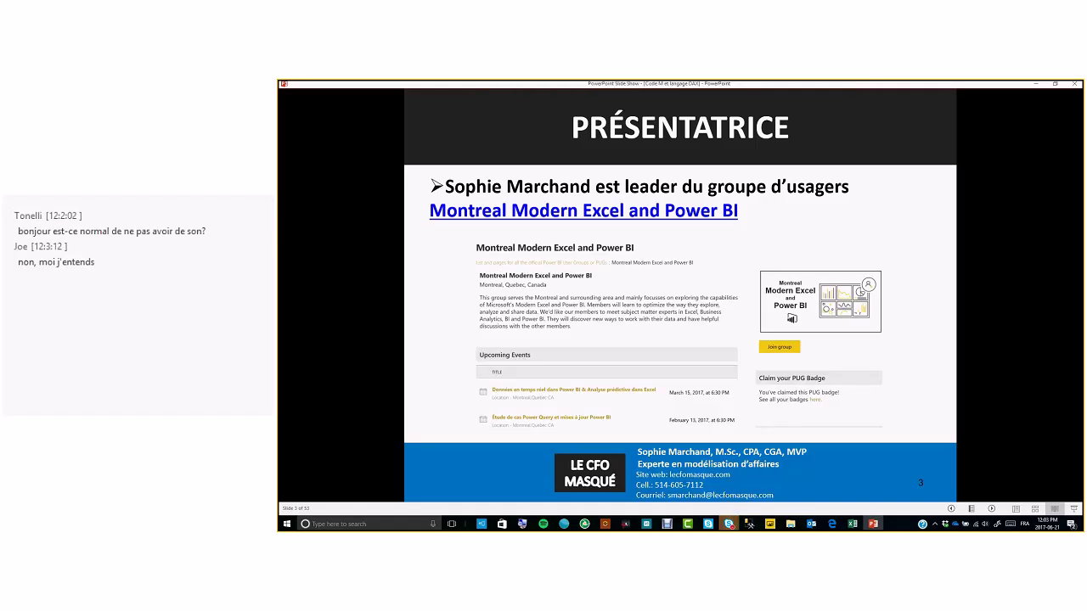
key("Right")
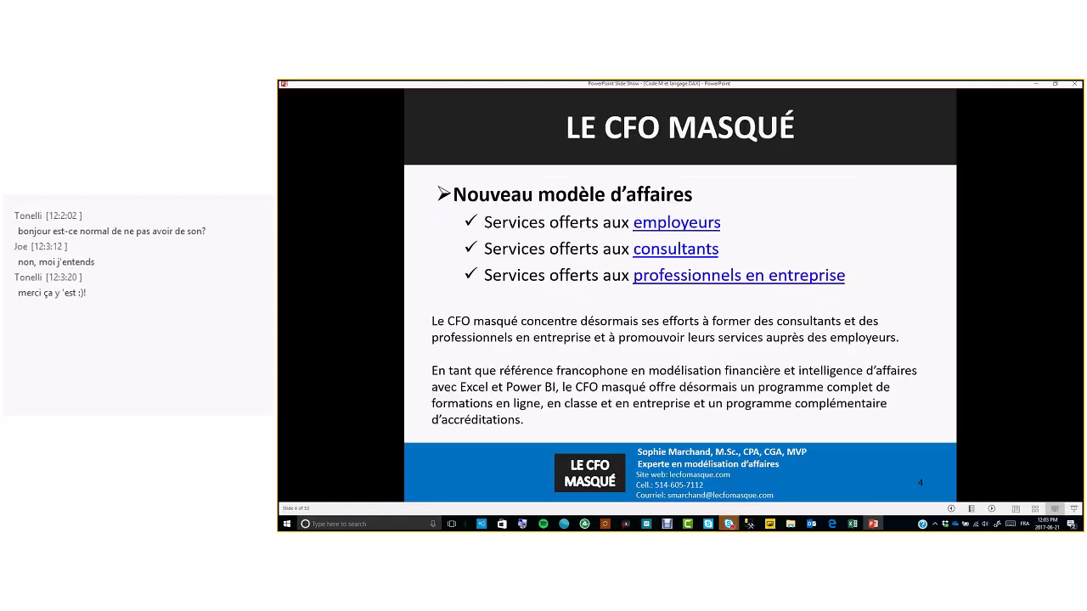
key("Left")
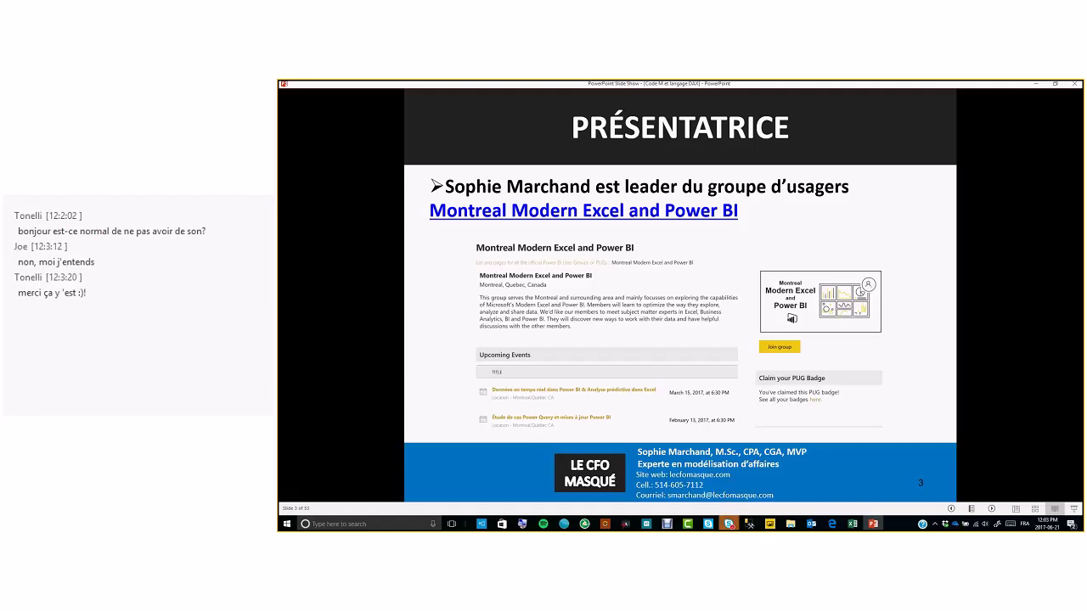
key("Right")
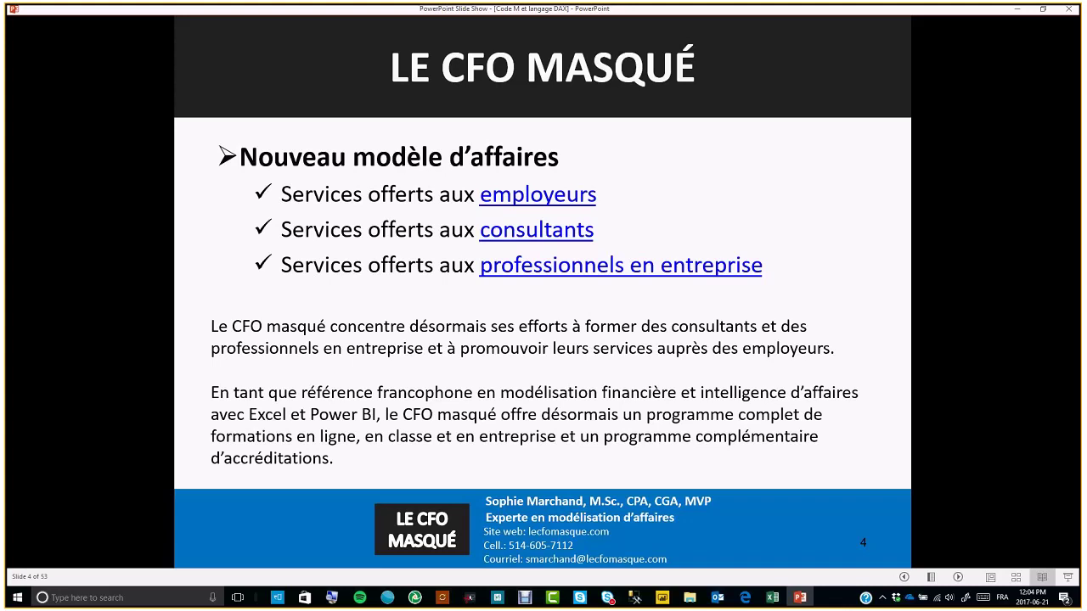
Advance to slide 5 listing past Power BI webinar recordings with a link
key("Right")
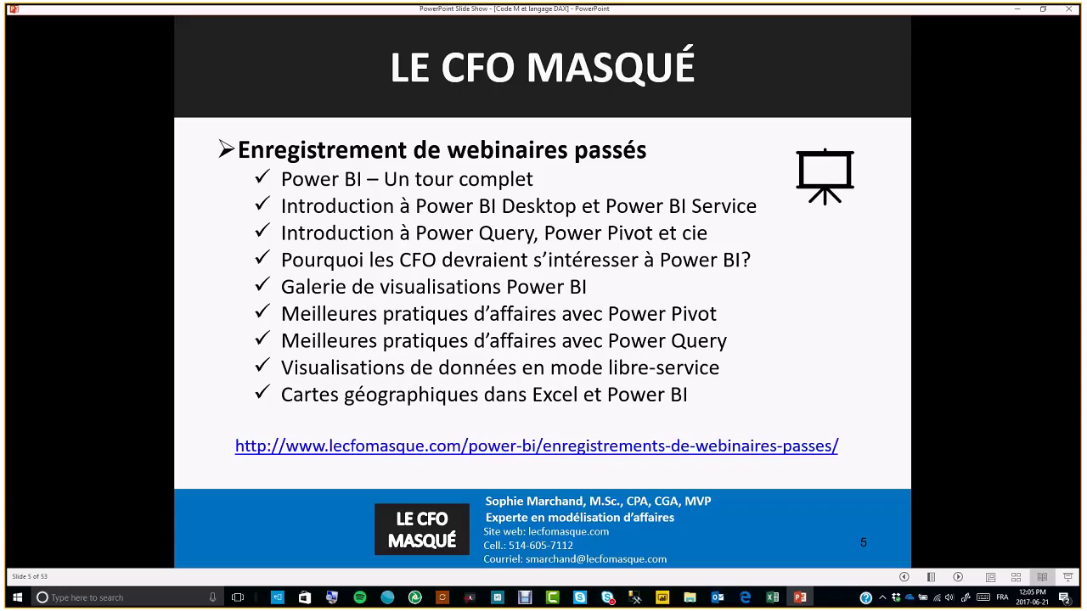
Advance to slide 6, the INTRODUCTION table comparing Excel and Power BI tools
key("Right")
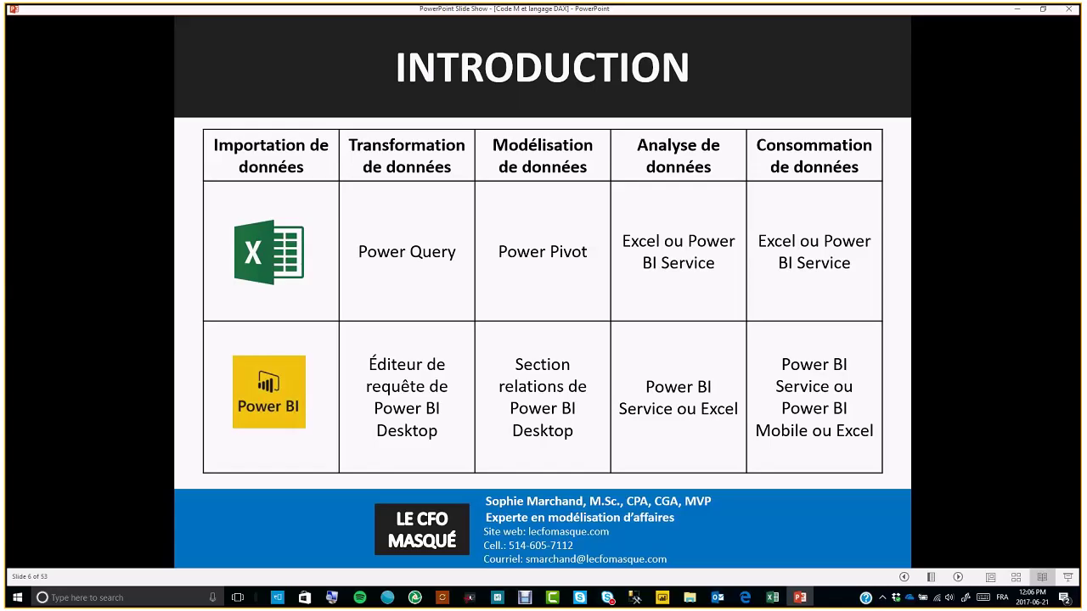
Reveal the Code M label linking Power Query to the Power BI Desktop query editor
left_click(428, 306)
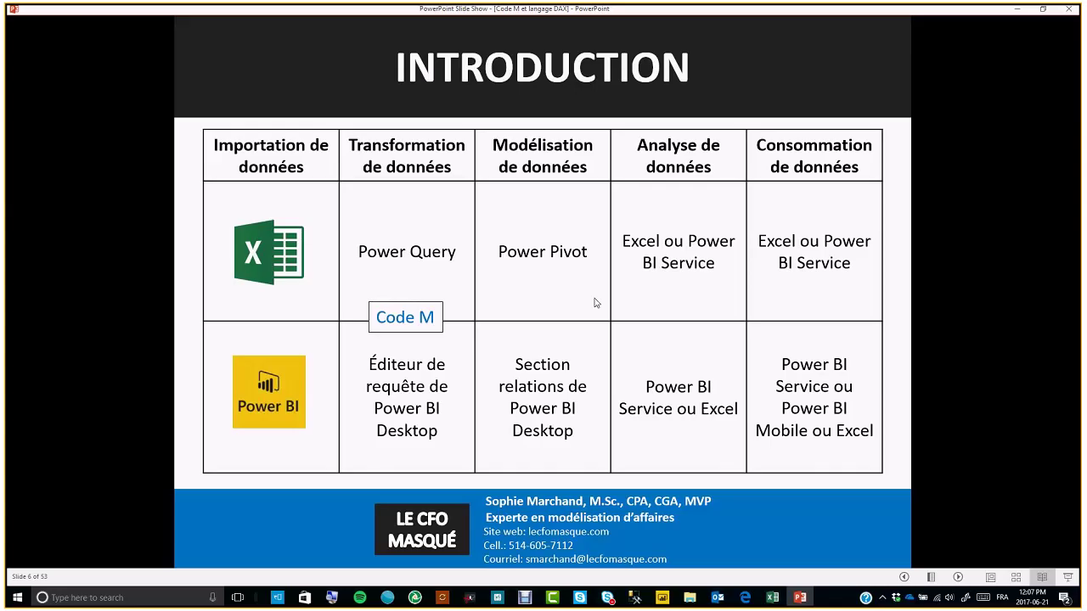
Reveal the Code DAX label under Power Pivot, then advance to the Exploration du langage M slide
left_click(601, 390)
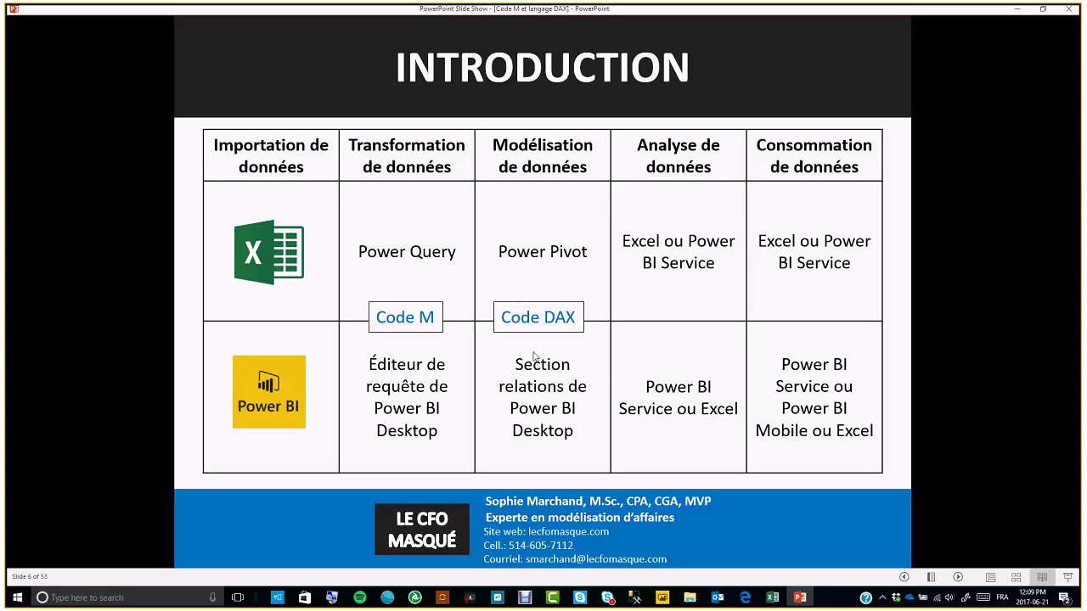
left_click(534, 357)
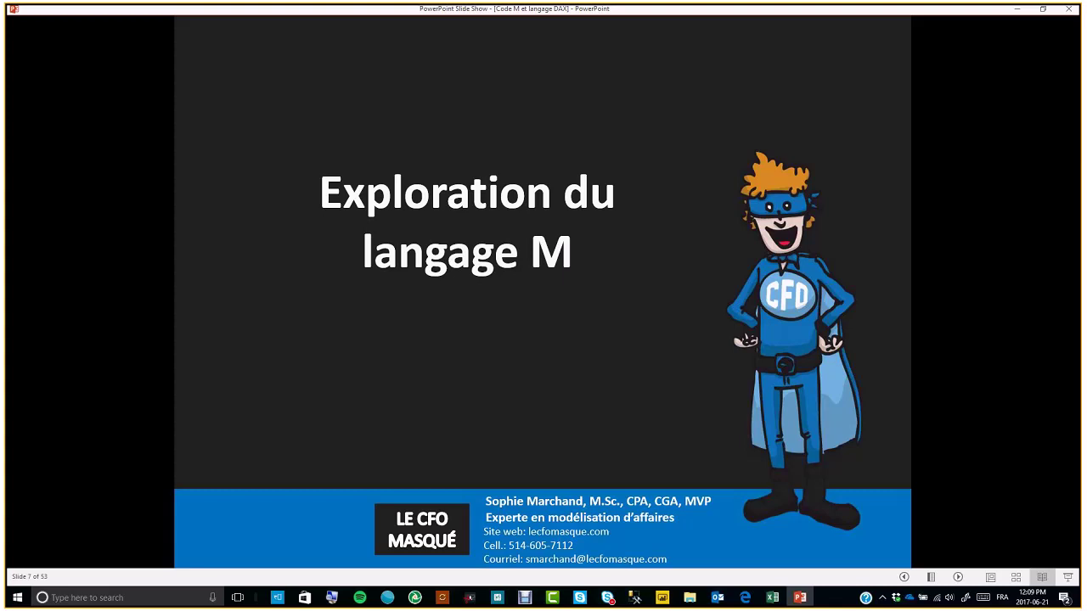
Advance to slide 8, LE LANGAGE M, listing Power Query and M language advantages
key("Right")
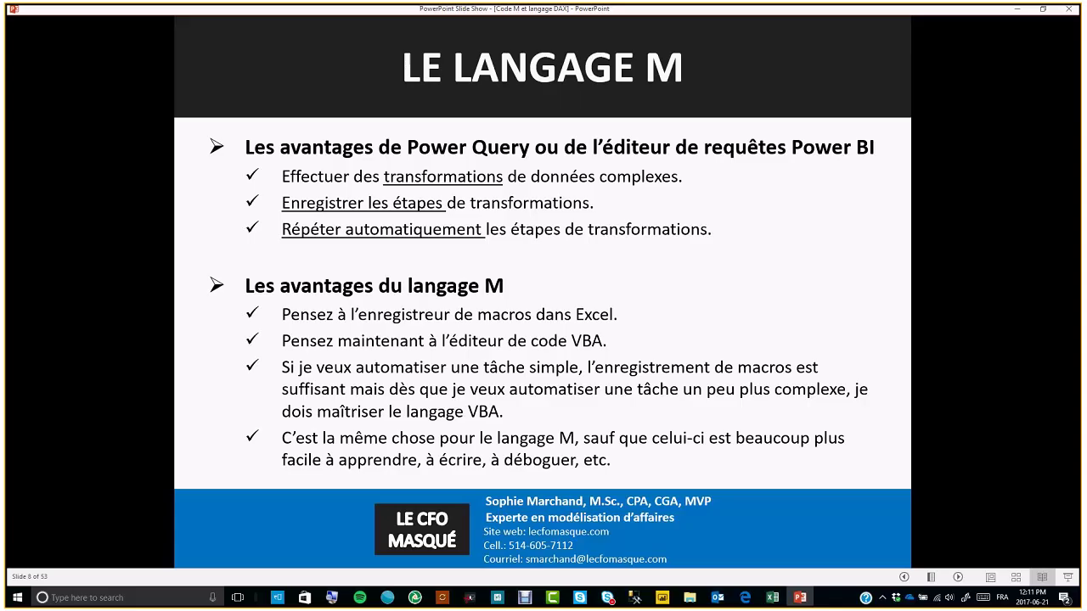
Advance to slide 9, Ce qu'il faut savoir, about where M is used
key("Right")
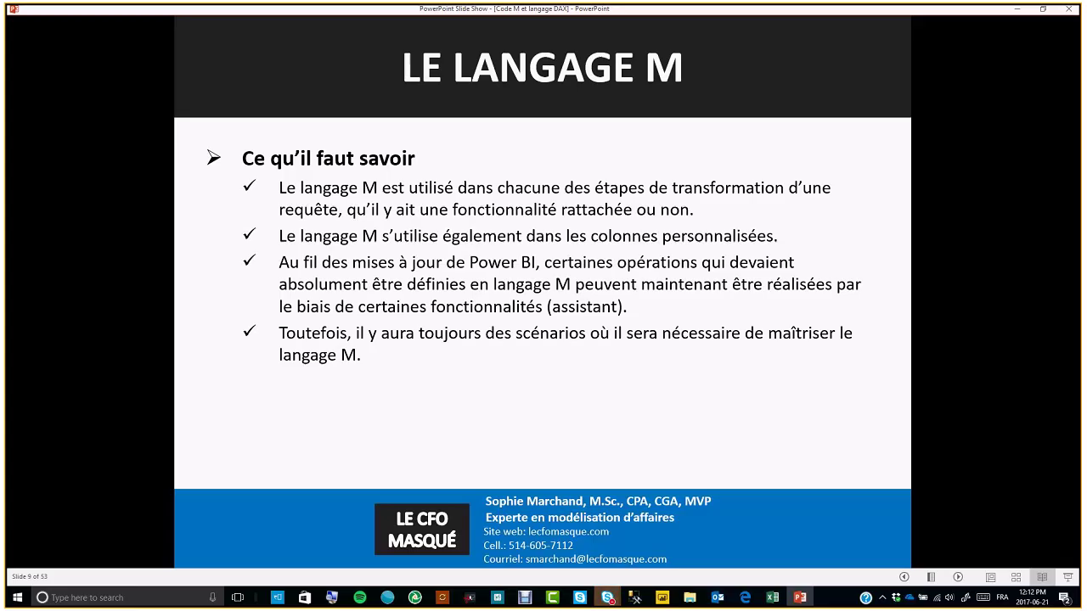
Show slide 10's DÉMO slide, then end the slide show to the 'Code M et langage DAX' deck
key("Right")
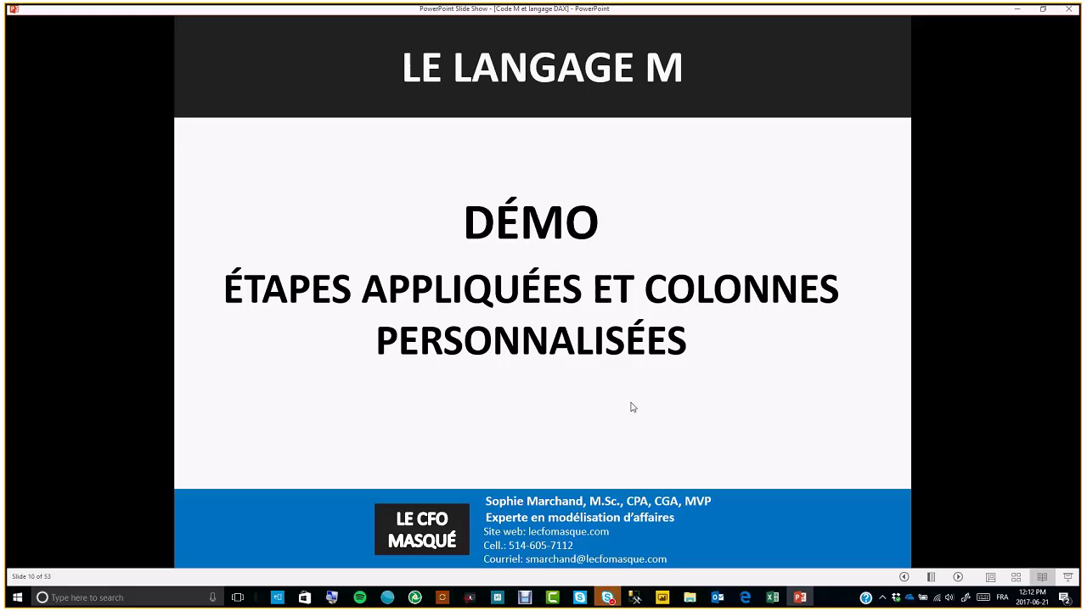
key("Escape")
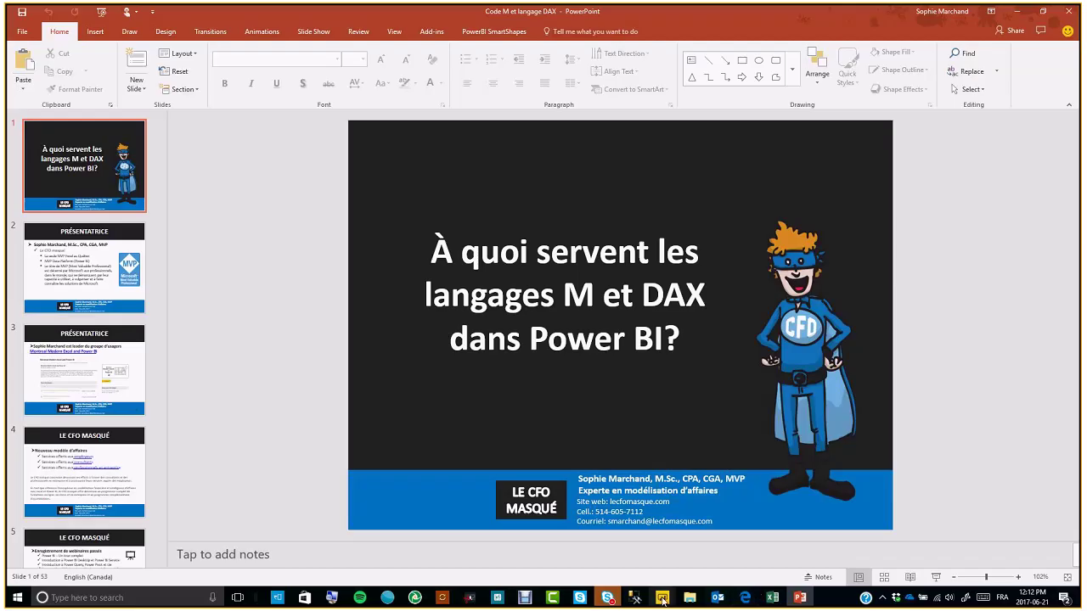
Switch to the Modèle budget report and open its Actuels query in the query editor
mouse_move(663, 598)
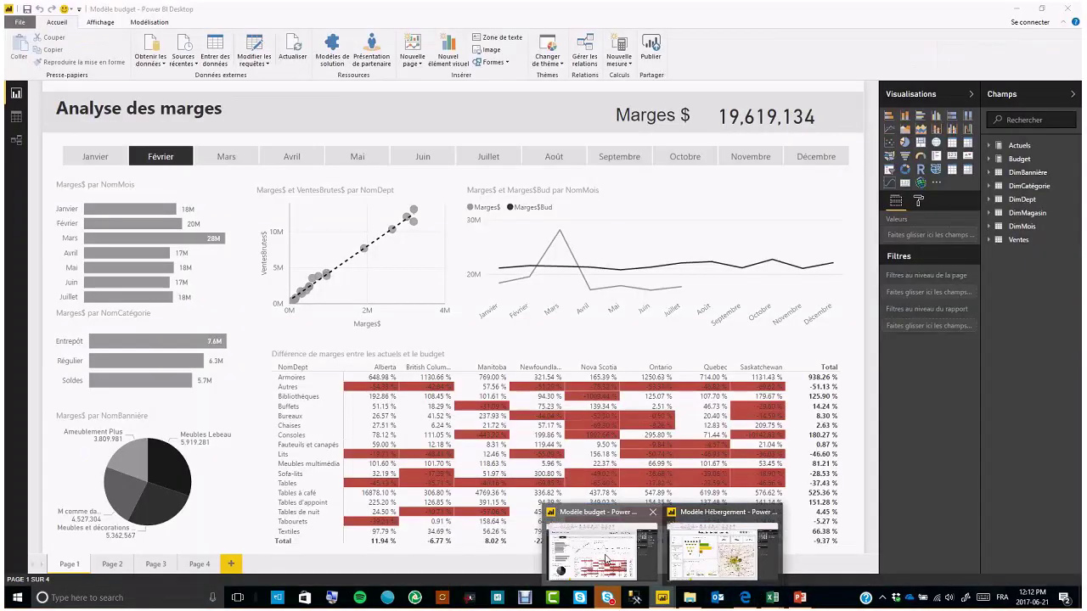
left_click(605, 558)
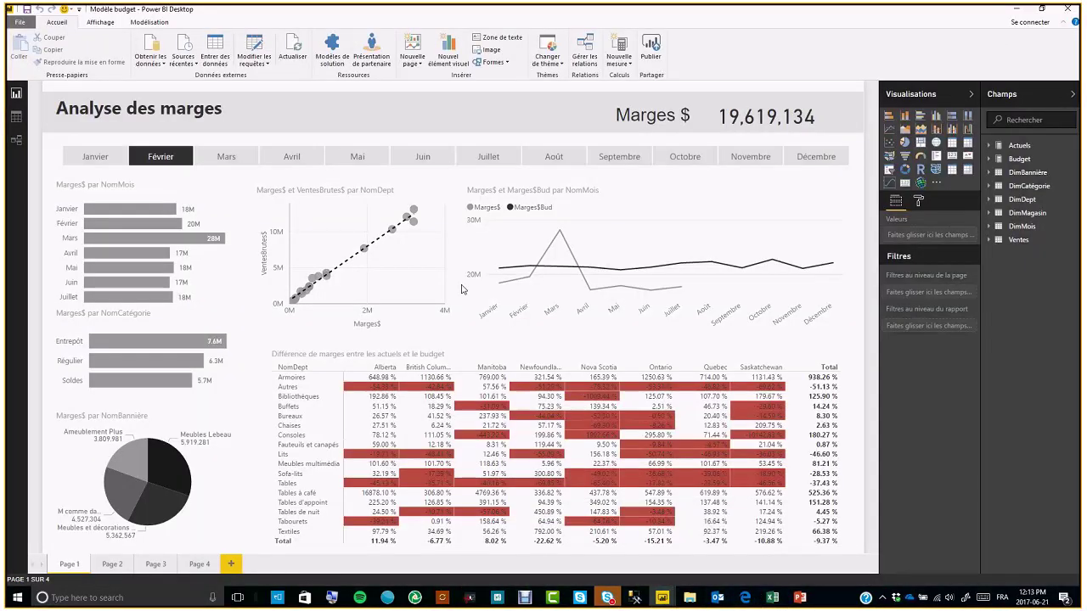
left_click(255, 50)
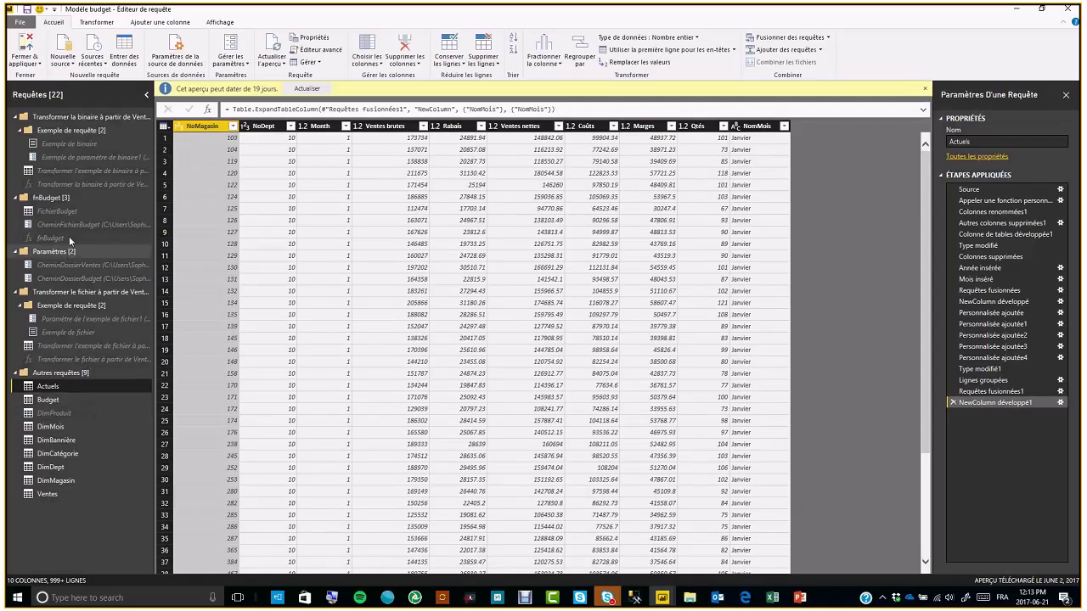
Show the FichierBudget query at its Navigation step, with the raw sheet's 43 columns
left_click(57, 211)
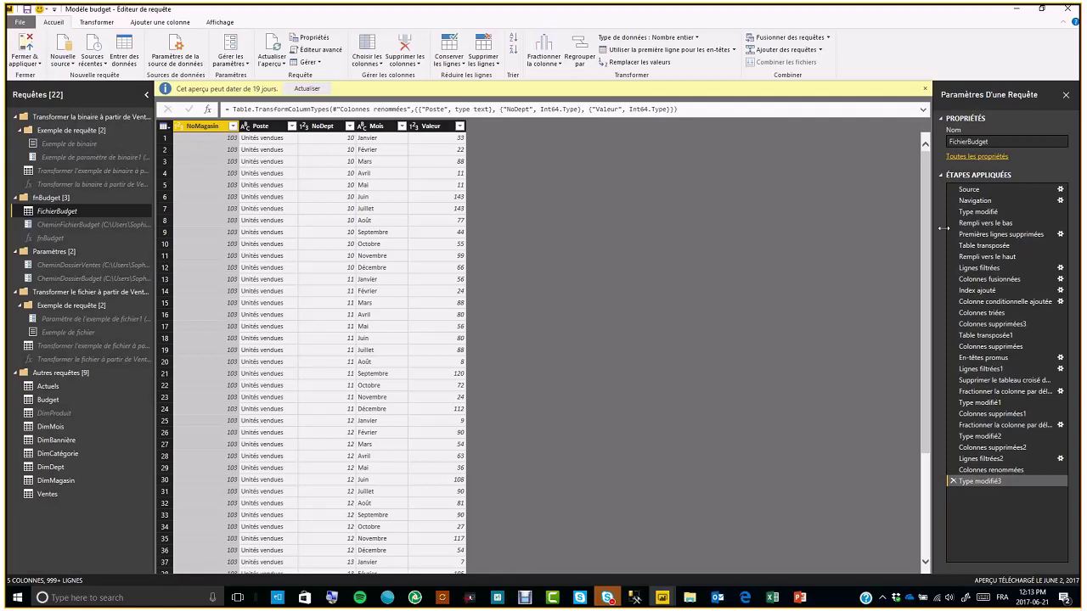
left_click(977, 201)
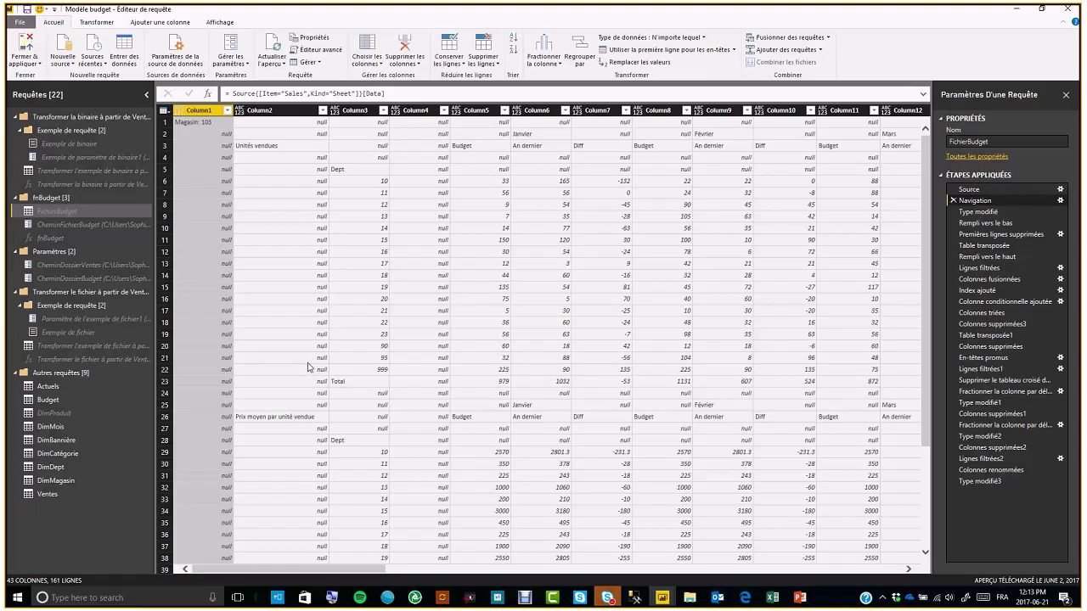
Preview raw cells such as Unités vendues, 14, Magasin: 103, Budget, Janvier and Prix moyen par unité vendue
left_click(280, 147)
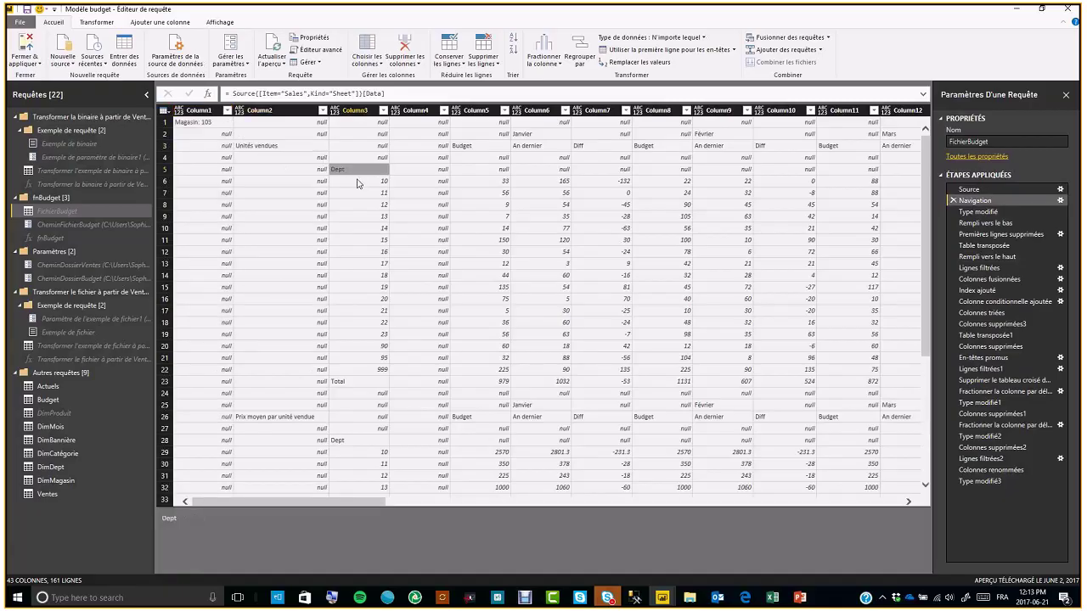
left_click(353, 230)
left_click(210, 124)
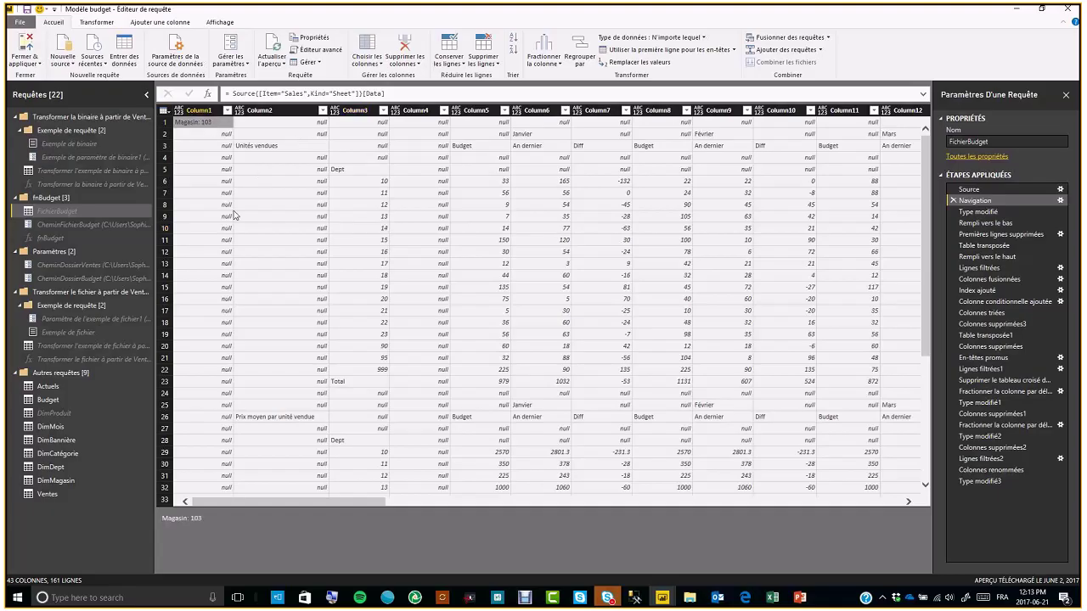
left_click(463, 145)
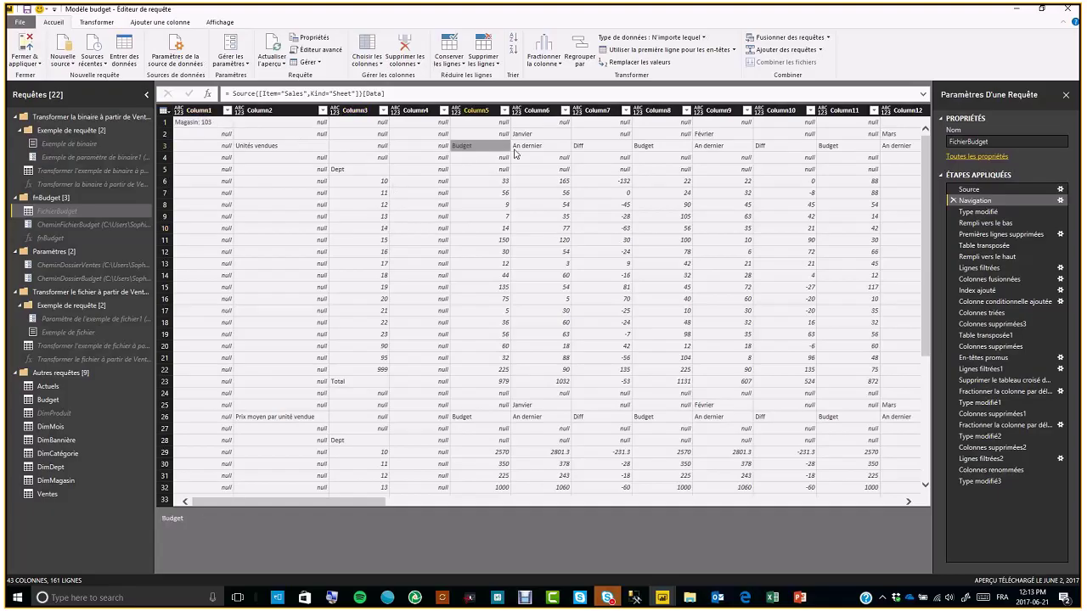
left_click(530, 136)
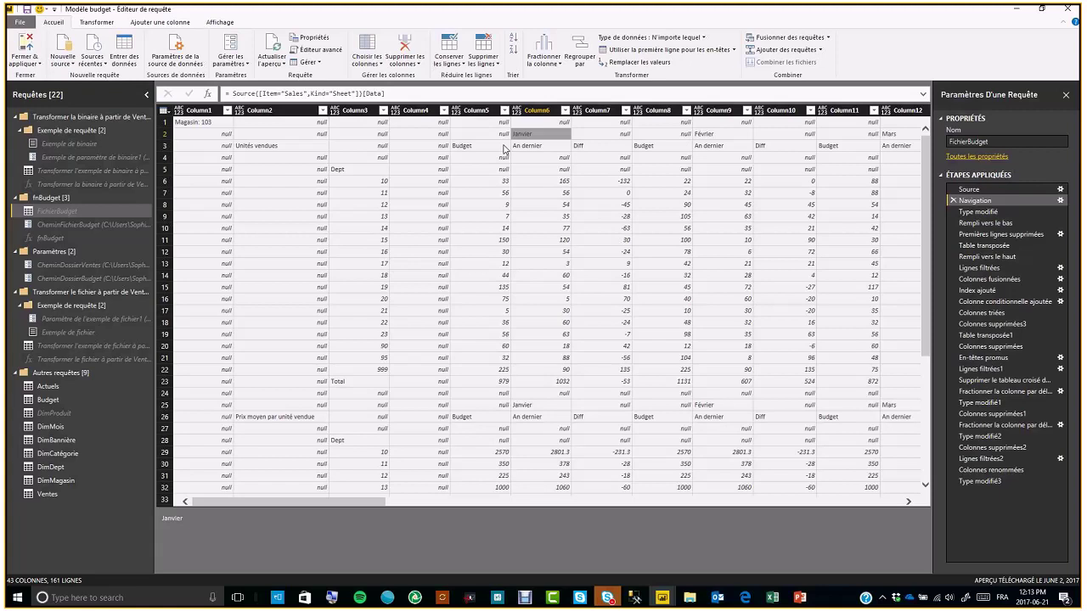
left_click(377, 217)
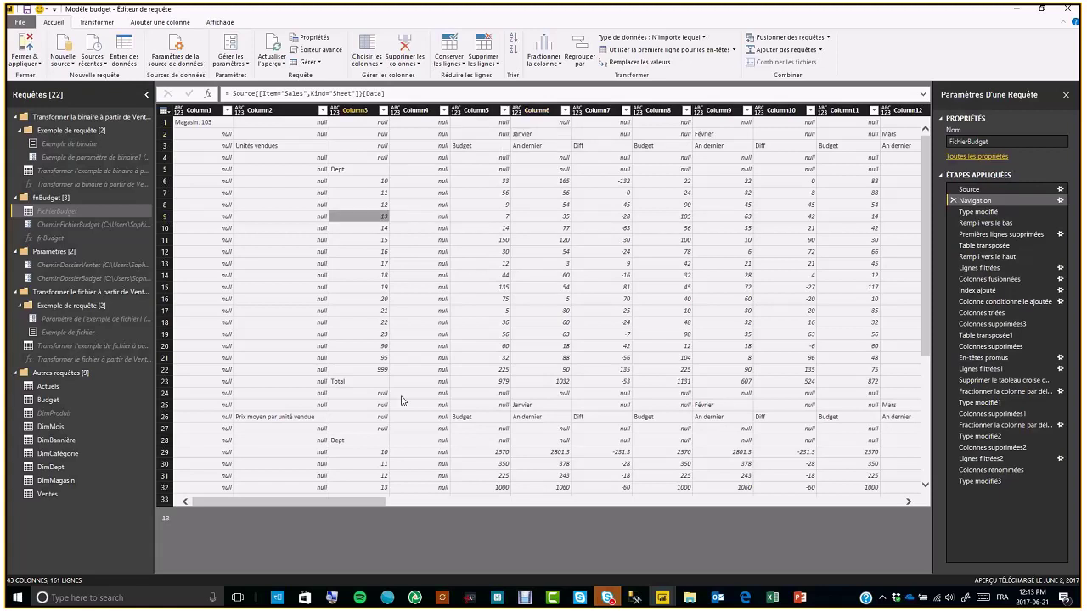
left_click(269, 150)
left_click(274, 417)
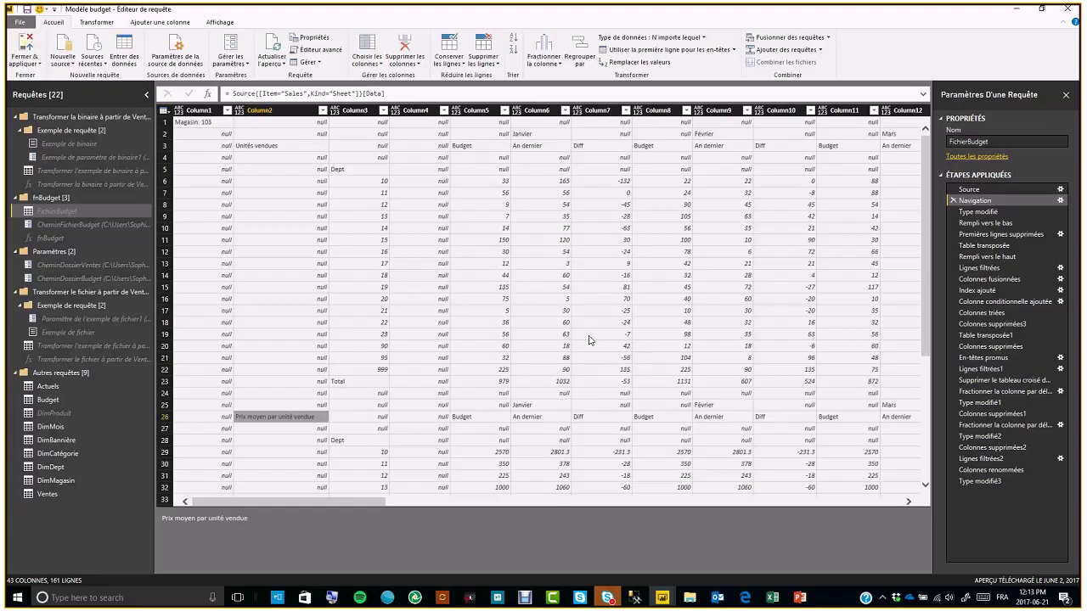
Compare the final Type modifié3 five-column table with the Source and Navigation raw sheet data
left_click(985, 482)
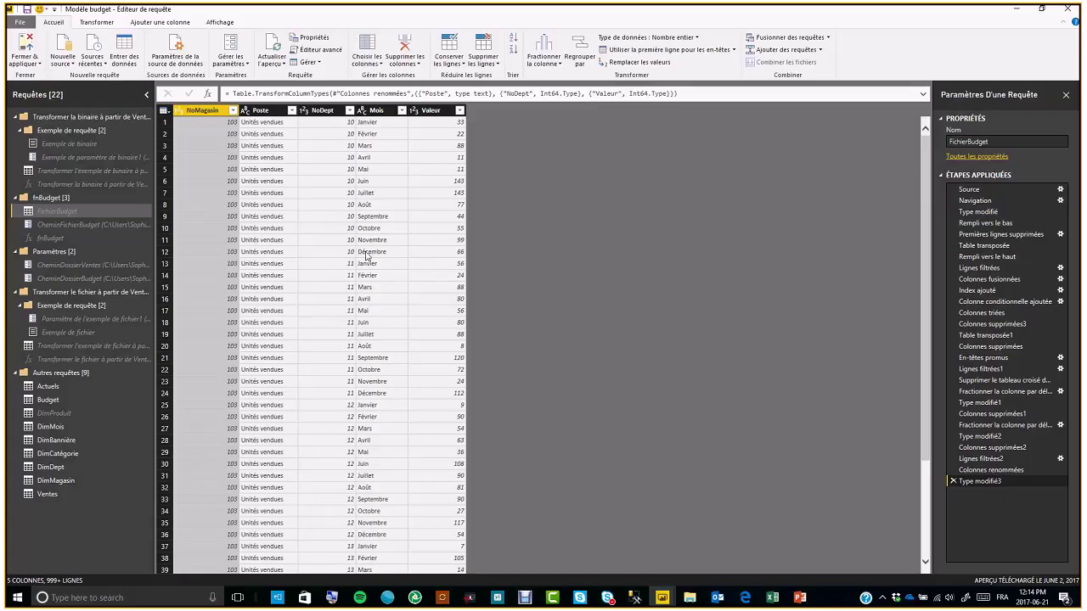
left_click(969, 189)
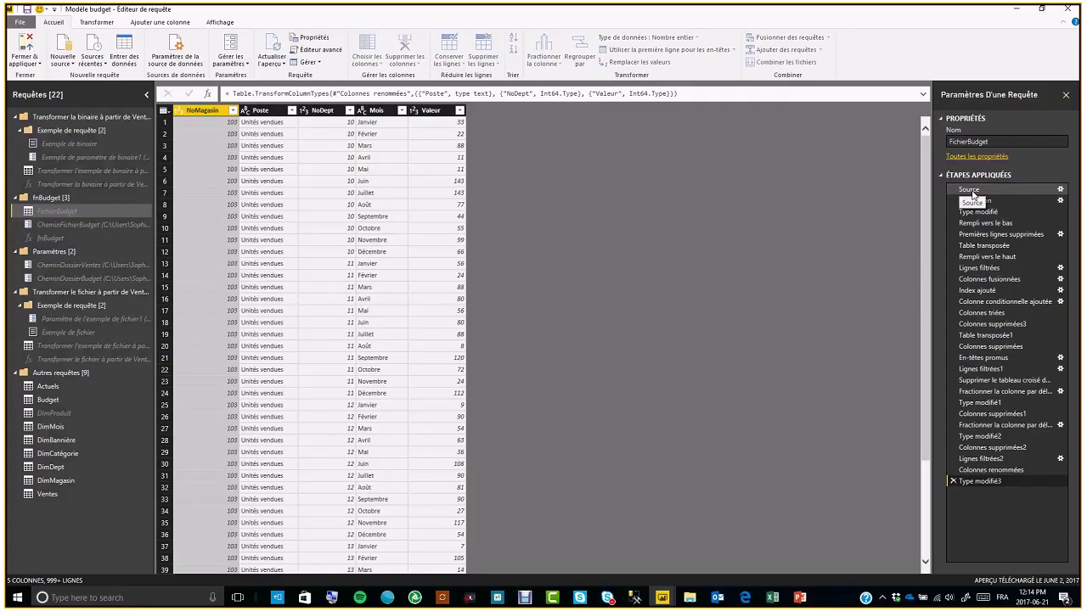
left_click(986, 200)
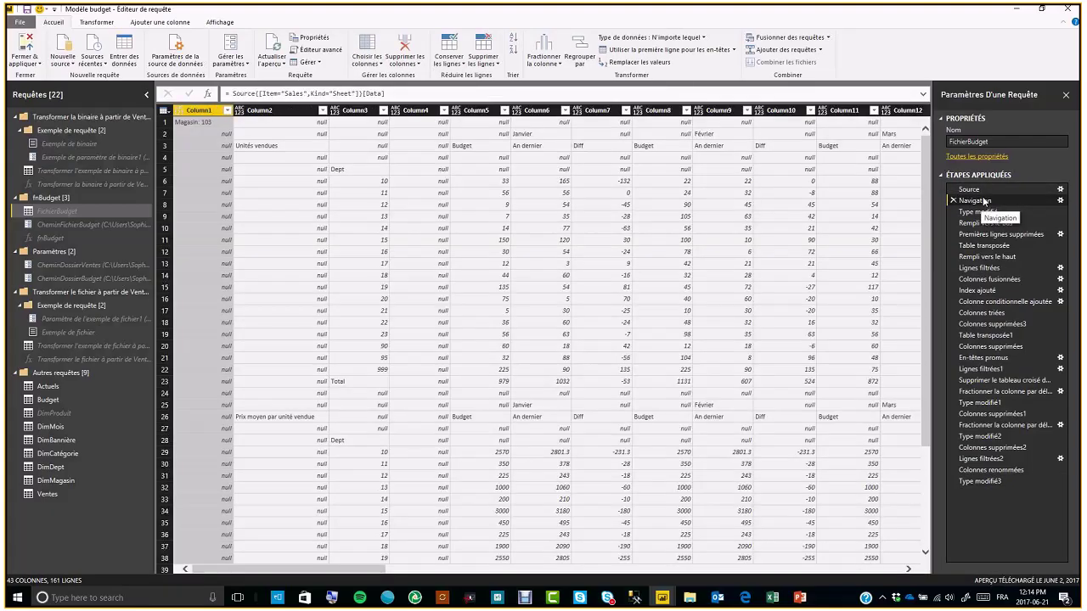
left_click(981, 481)
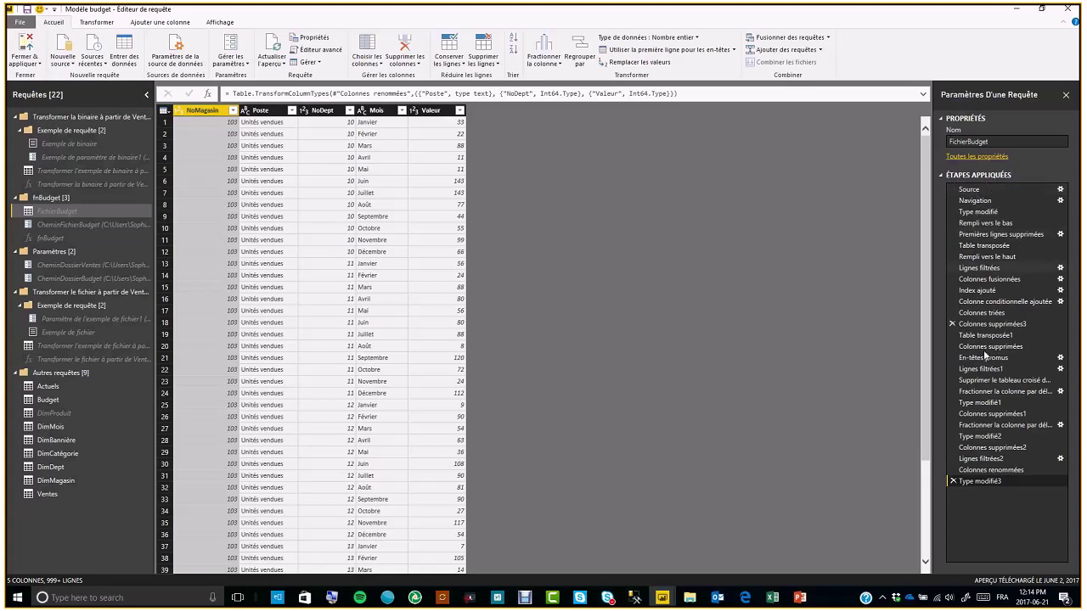
left_click(976, 200)
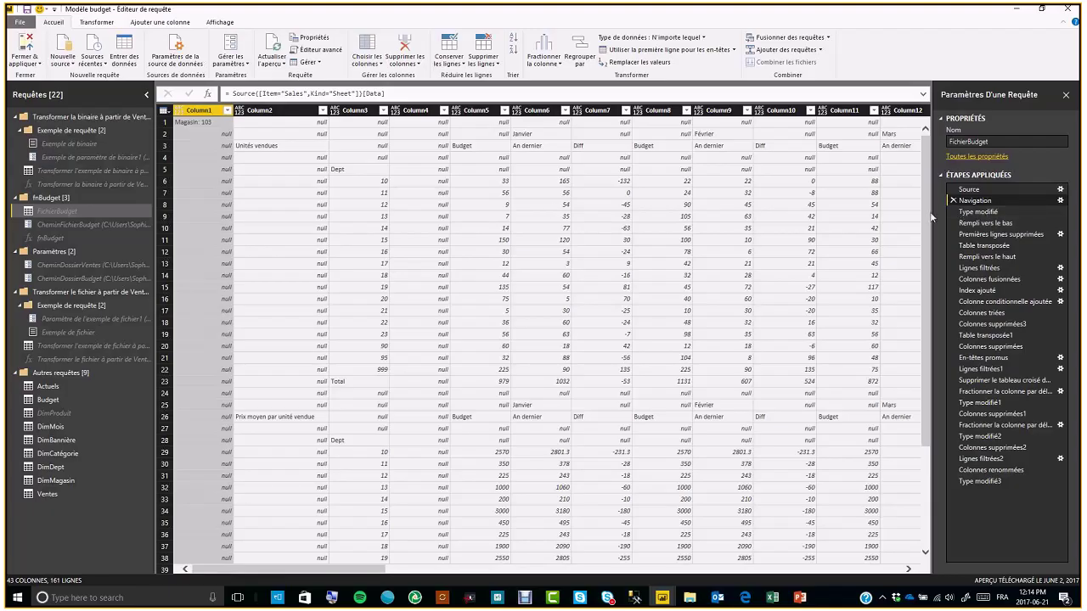
Toggle between Type modifié and Rempli vers le bas, ending unfilled with Column1 and Column2 selected
left_click(977, 212)
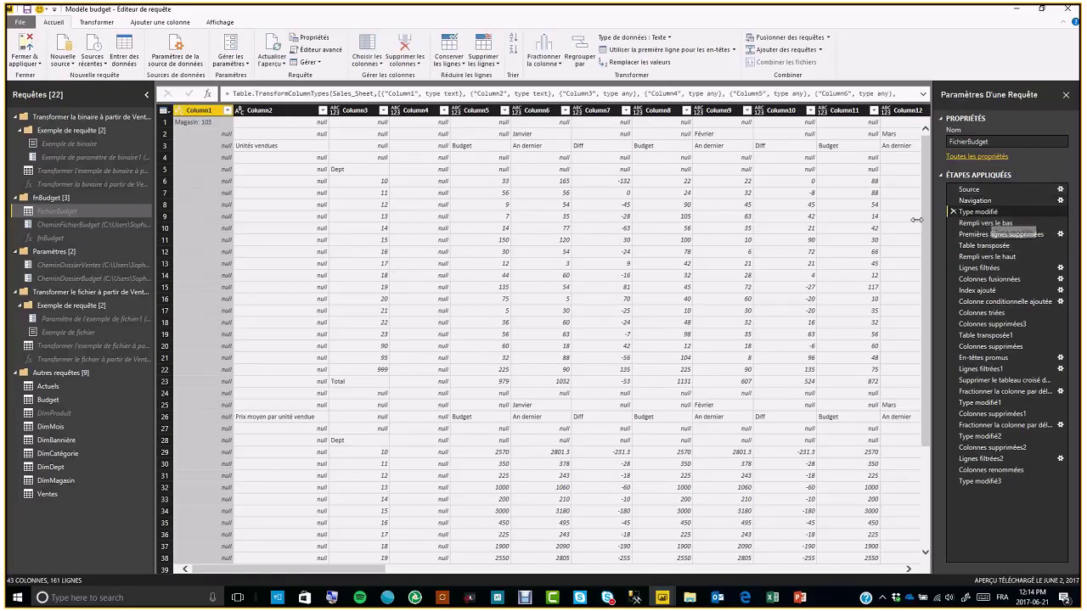
left_click(977, 225)
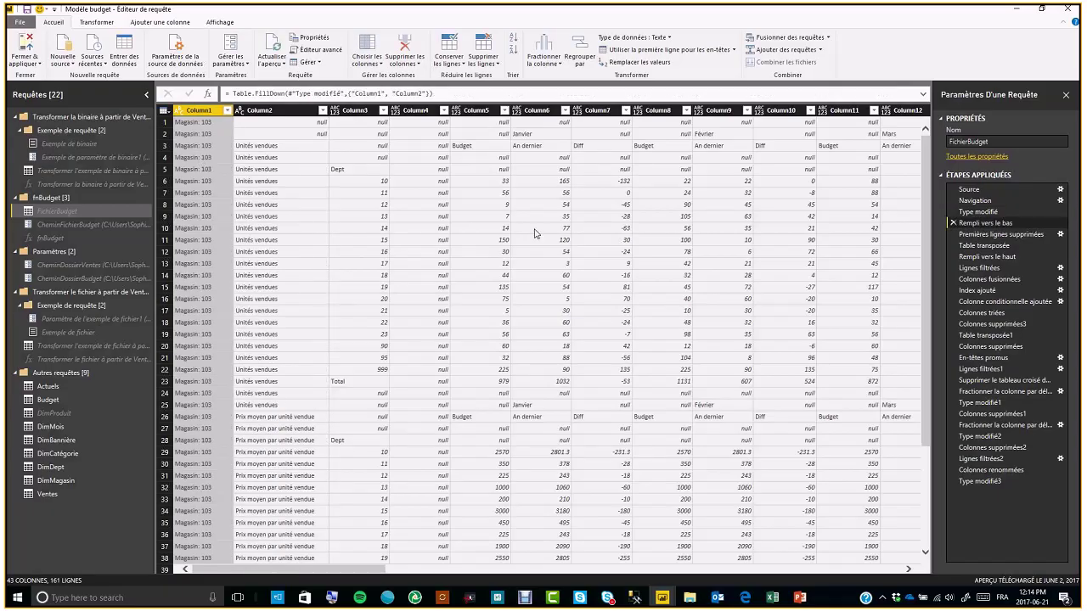
left_click(978, 212)
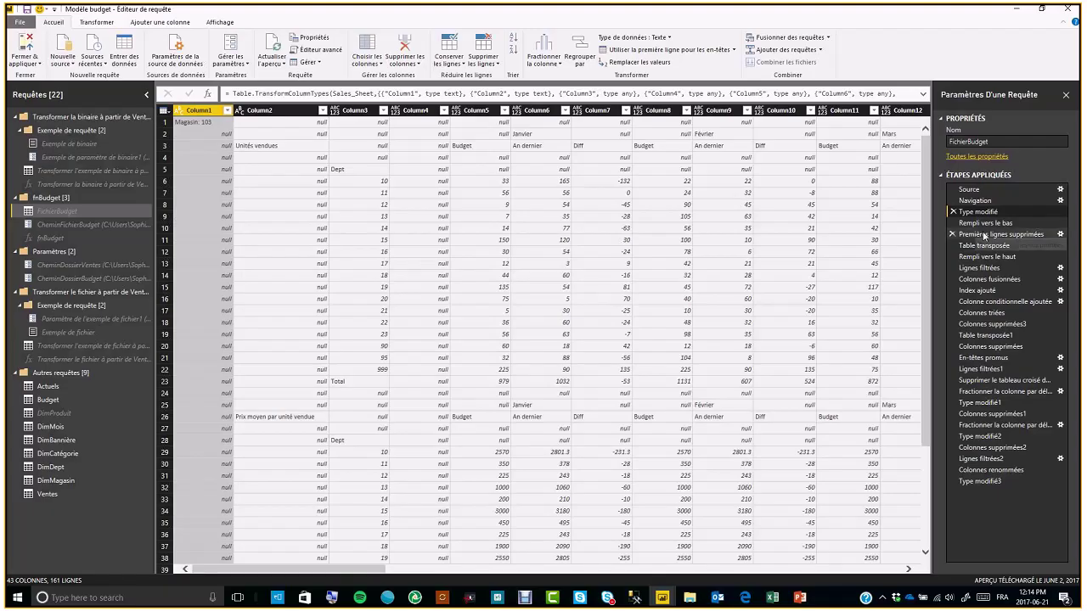
left_click(983, 222)
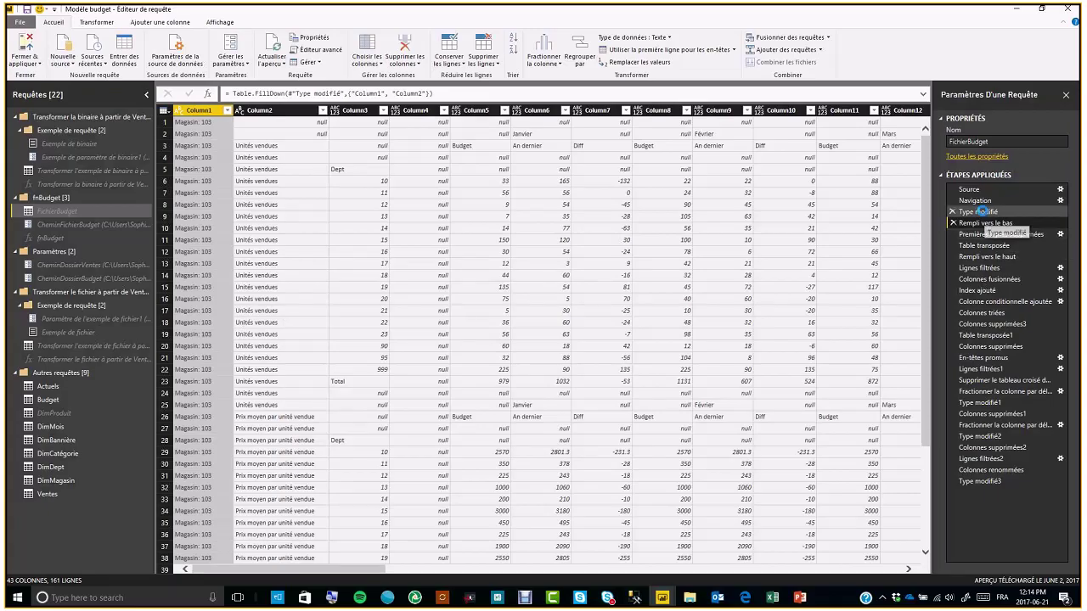
left_click(981, 212)
left_click(259, 111, "ctrl")
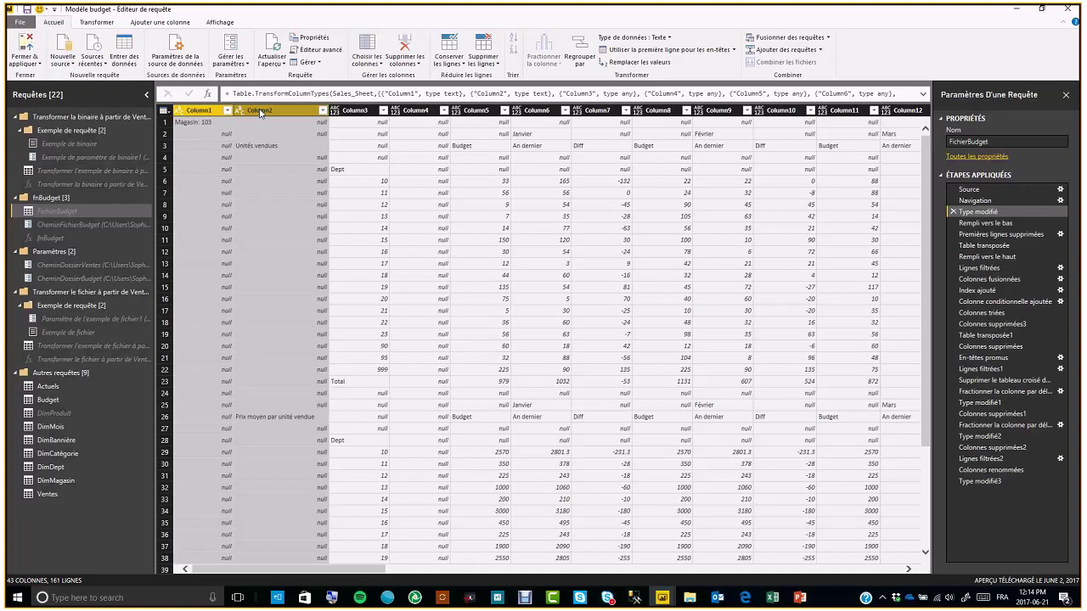
Show the Remplir > Vers le bas option, then preview Column1 and Column2 at Rempli vers le bas
left_click(96, 22)
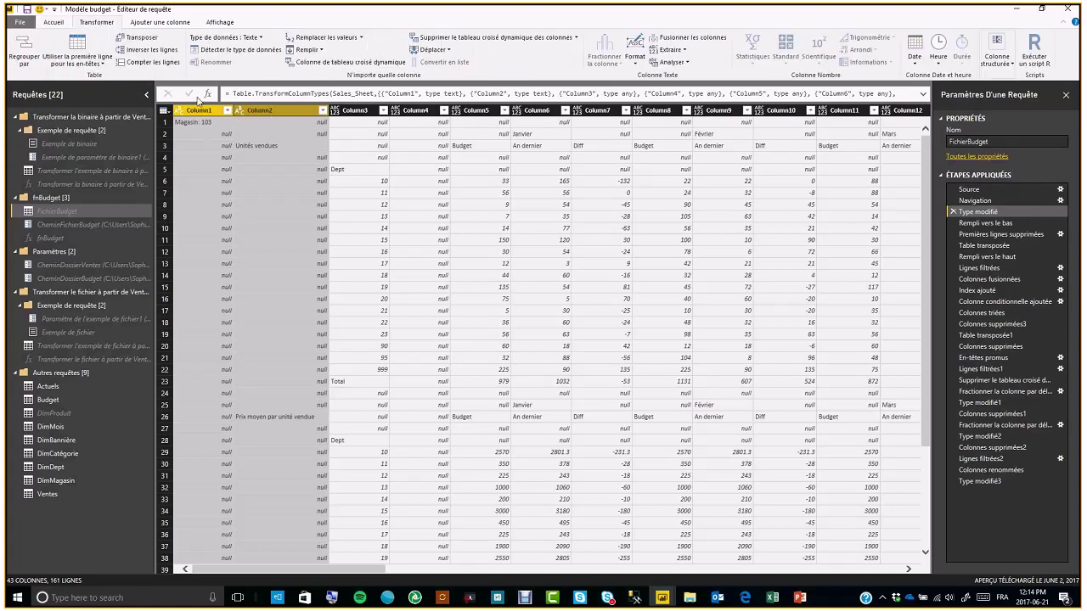
left_click(307, 49)
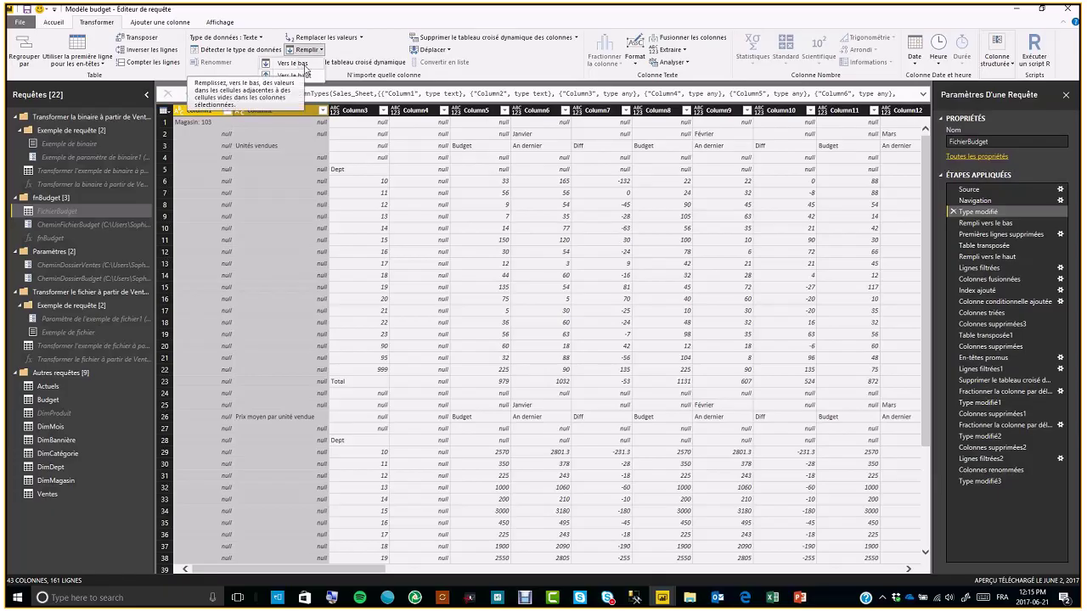
key("Escape")
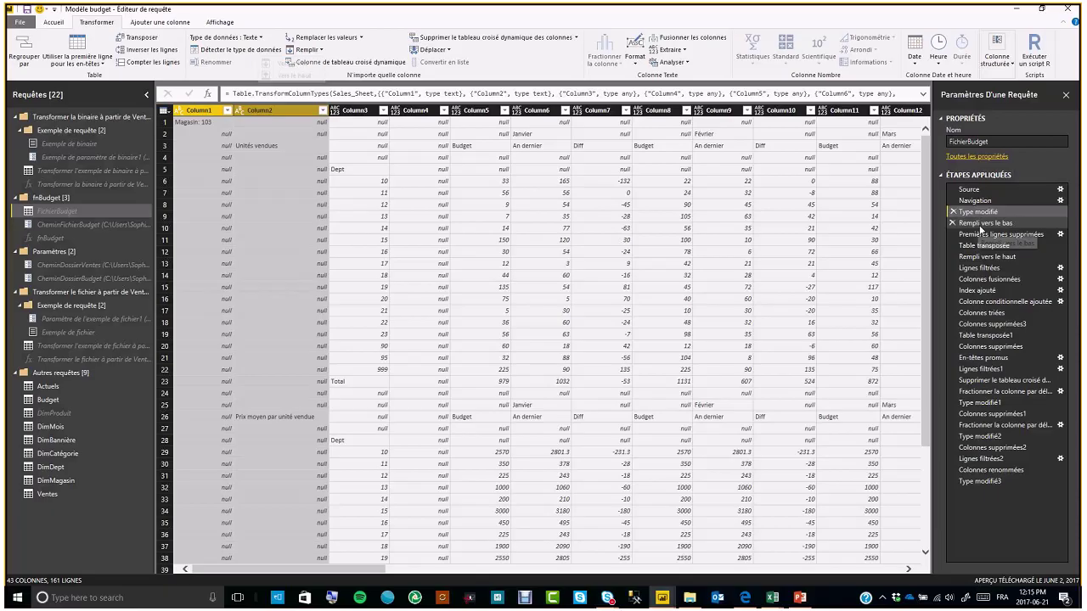
left_click(981, 225)
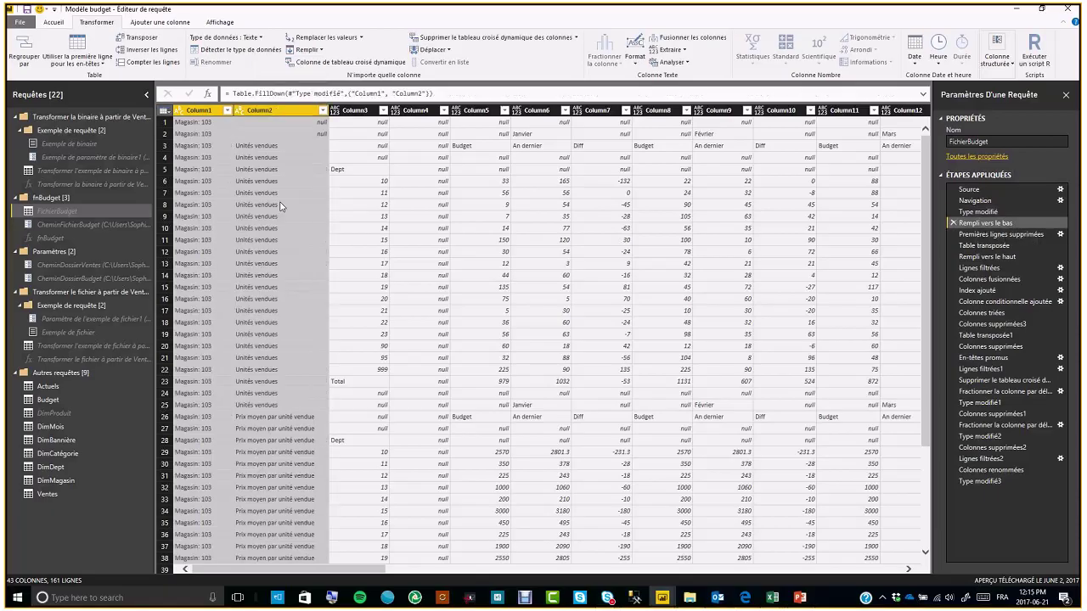
Walk through Premières lignes supprimées, Lignes filtrées and Type modifié3, then back to the fill-down
left_click(1001, 233)
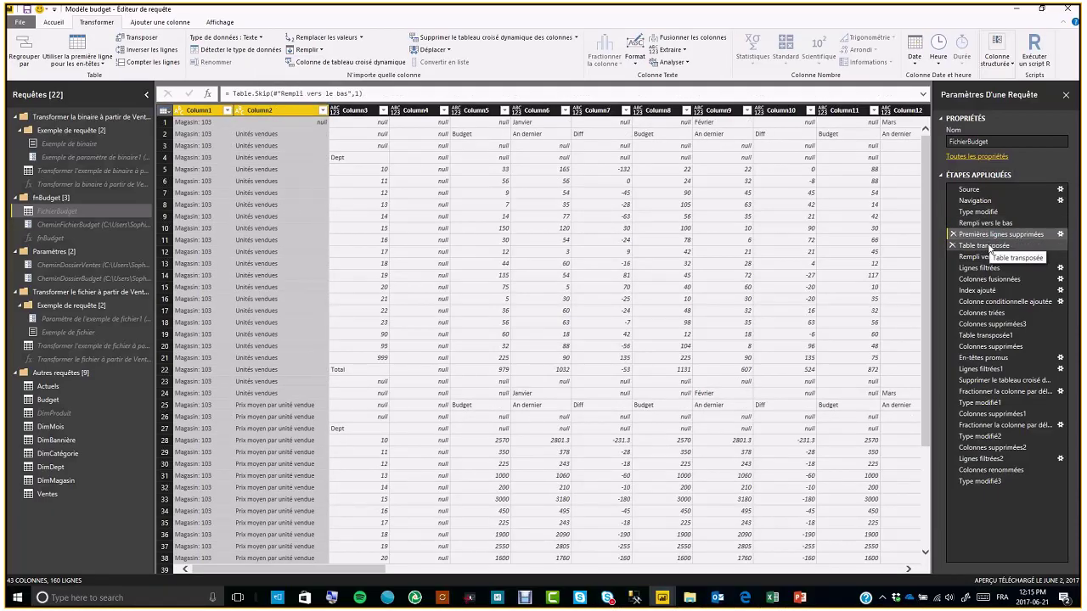
left_click(990, 267)
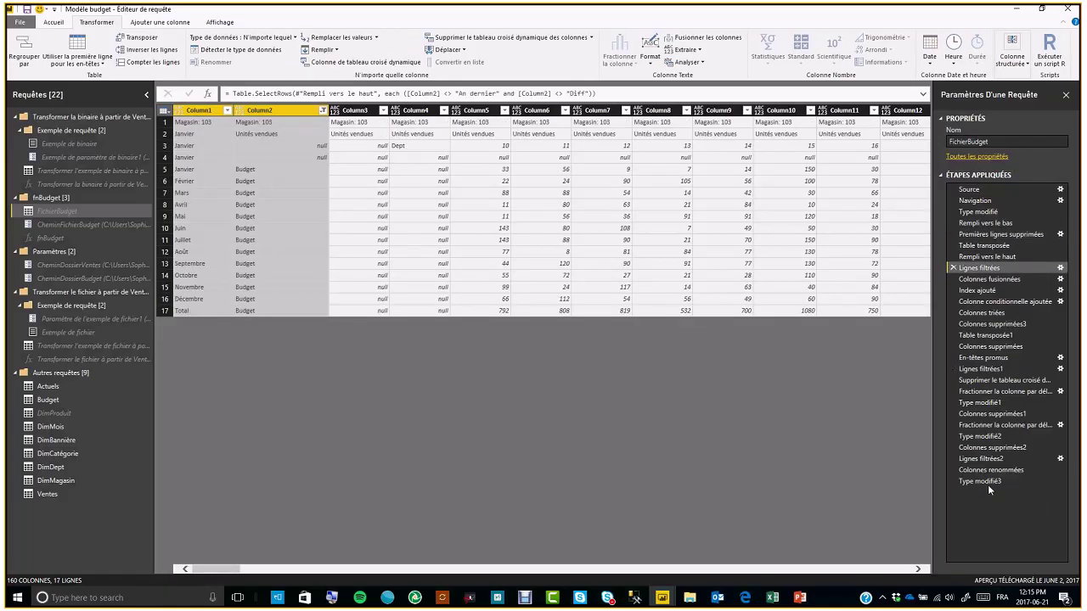
left_click(987, 482)
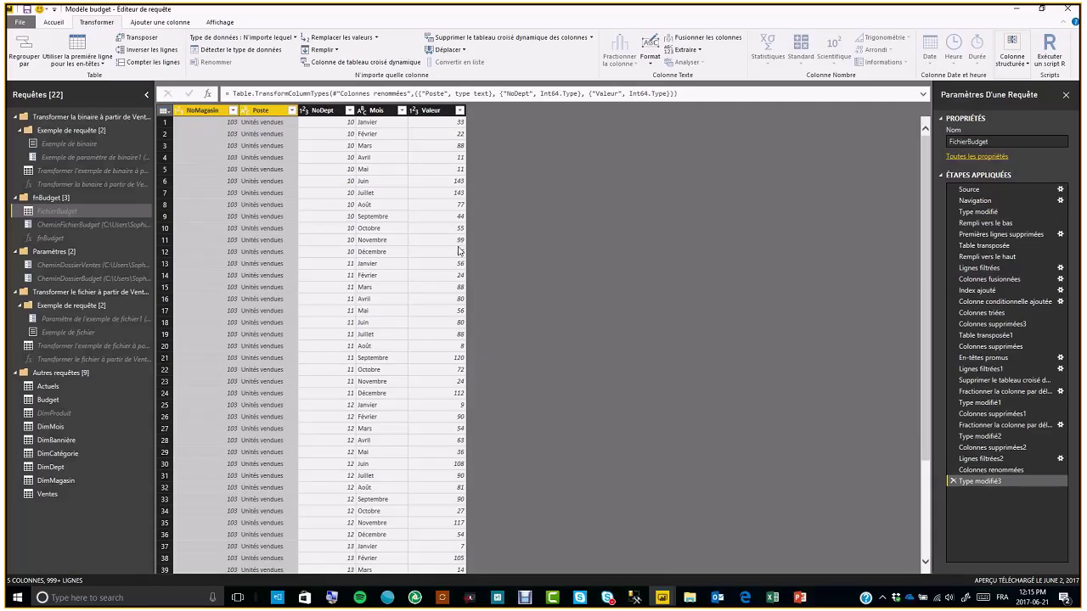
left_click(976, 213)
left_click(973, 223)
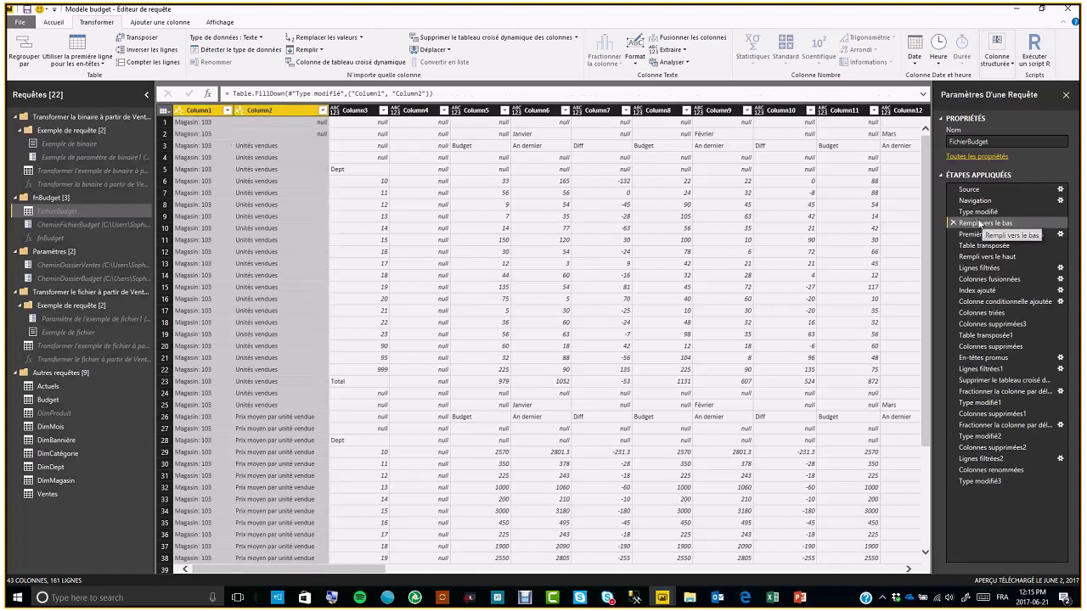
Edit the FillDown step formula, then view the transposed 160-column table at Rempli vers le haut
left_click(235, 92)
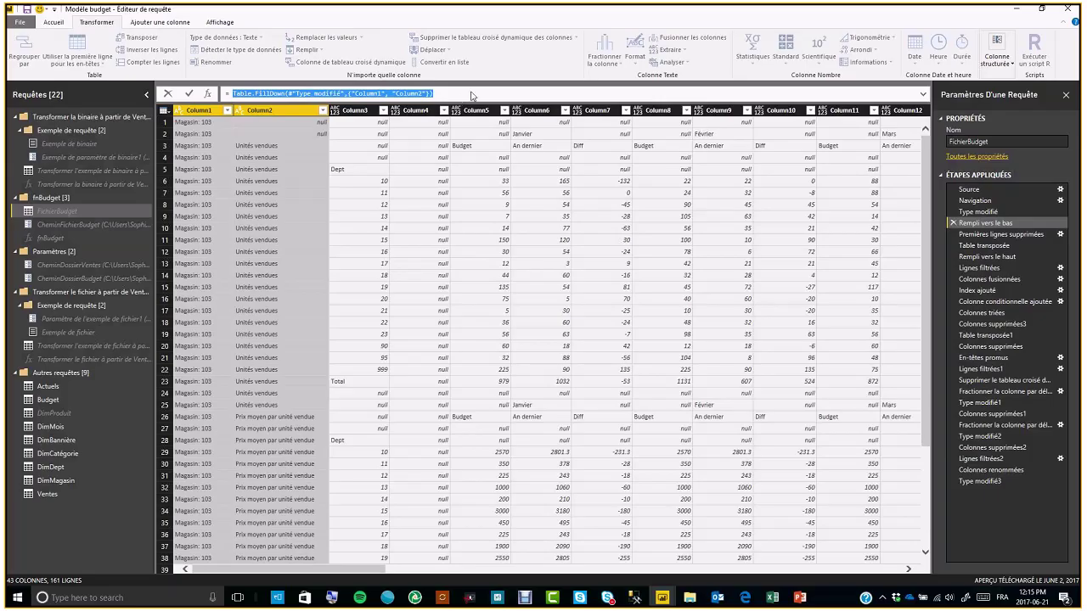
left_click(472, 91)
left_click(981, 234)
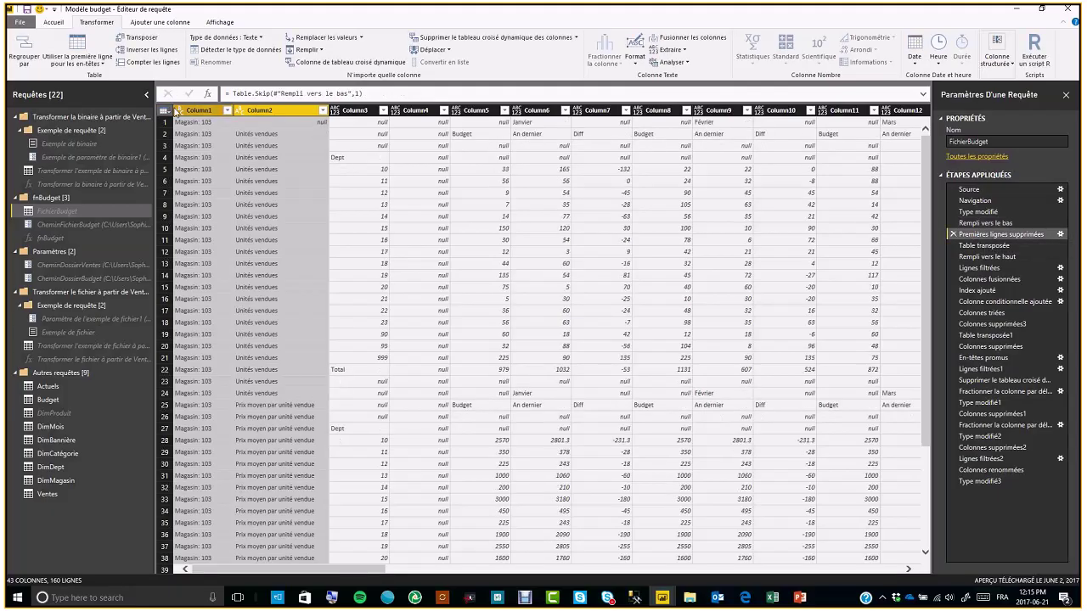
left_click(986, 257)
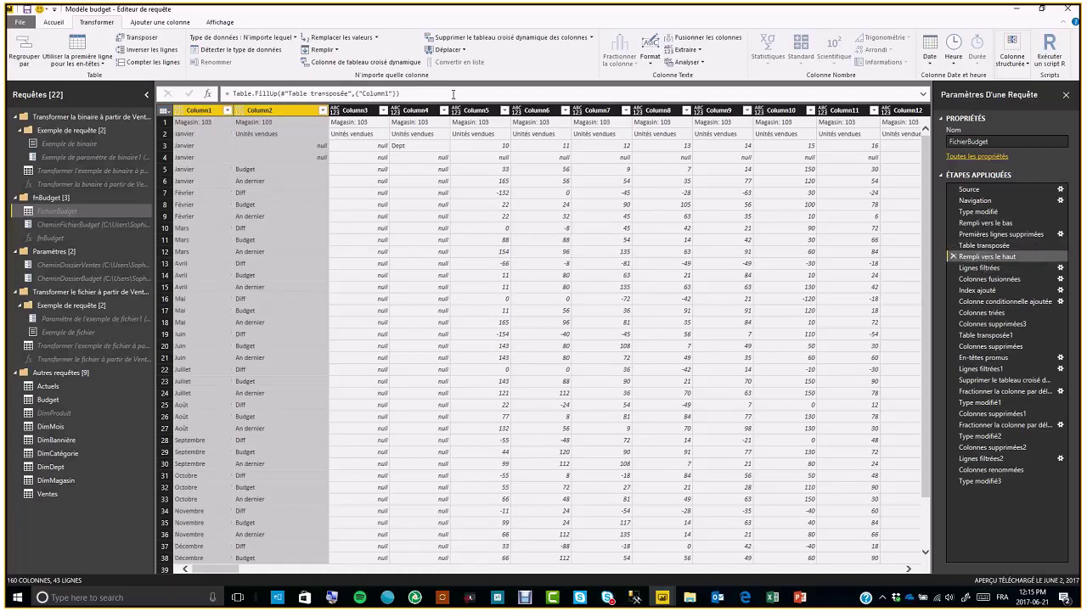
left_click(56, 23)
Show FichierBudget's M code in the Advanced Editor, highlighting the Excel.Workbook source, then close it
left_click(315, 50)
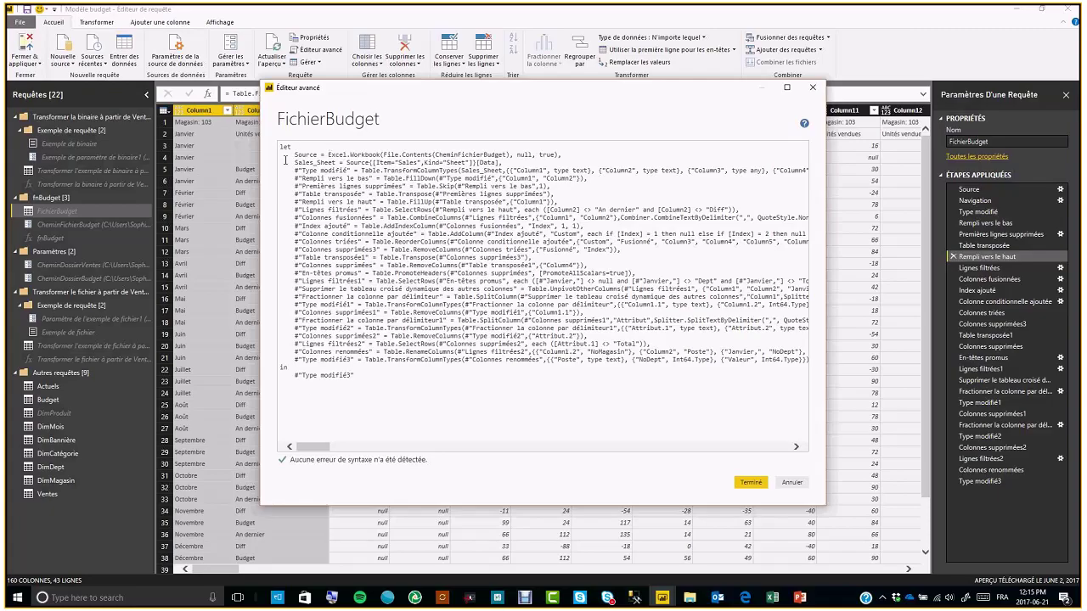
left_click_drag(328, 155, 590, 157)
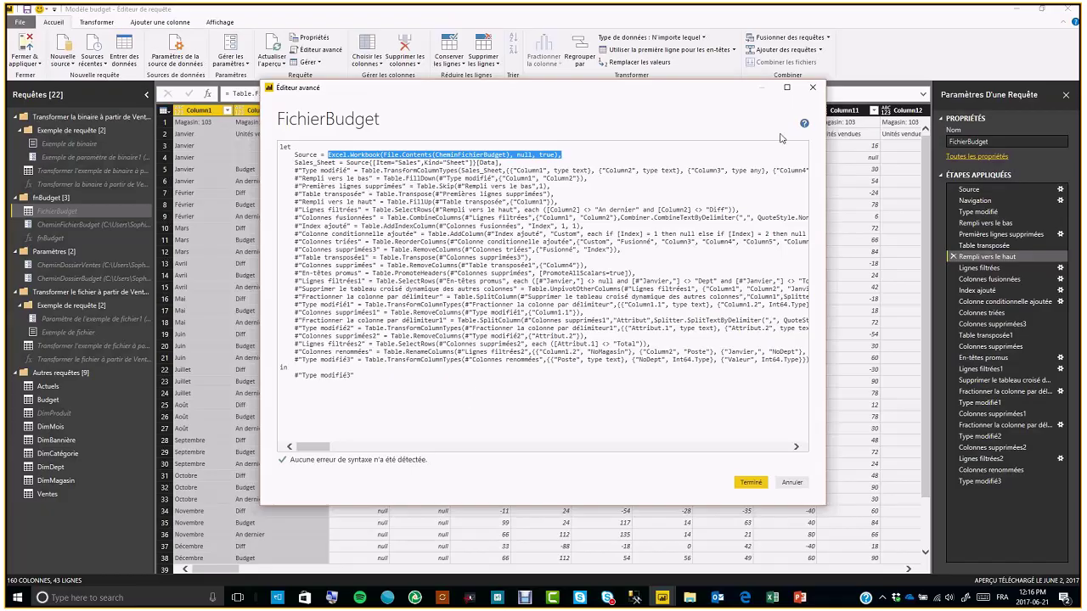
left_click(814, 88)
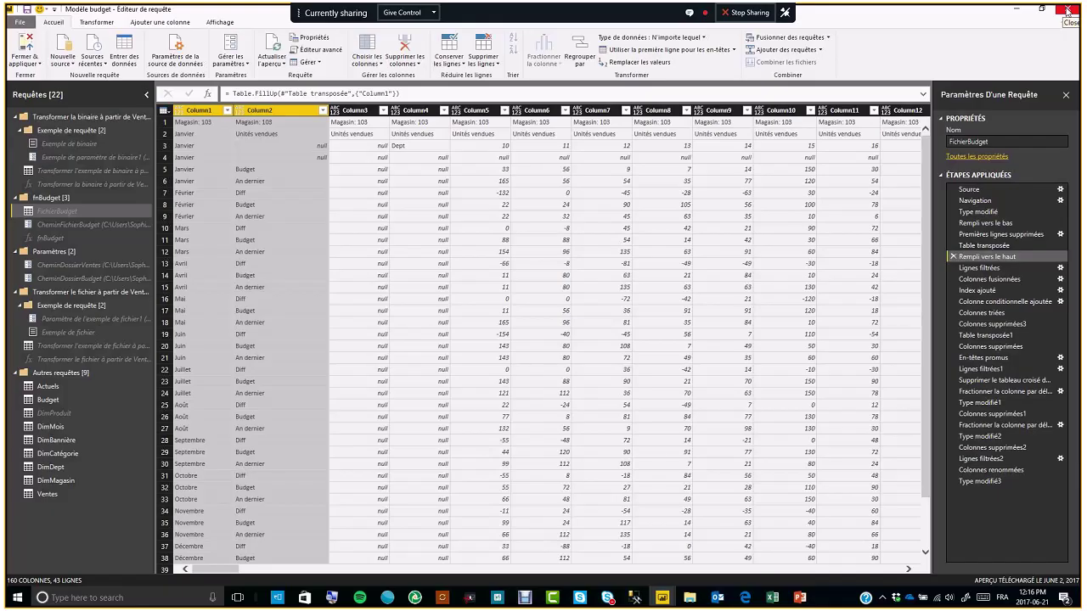
Close the budget editor and open Modifier les requêtes in the Modèle Hébergement report
left_click(1068, 9)
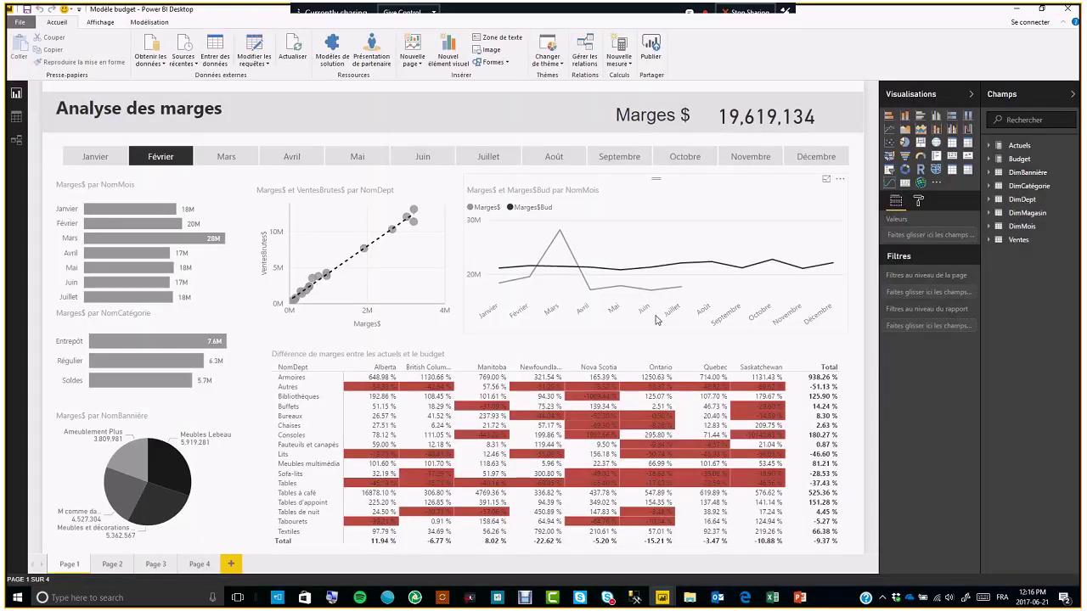
mouse_move(662, 598)
left_click(667, 558)
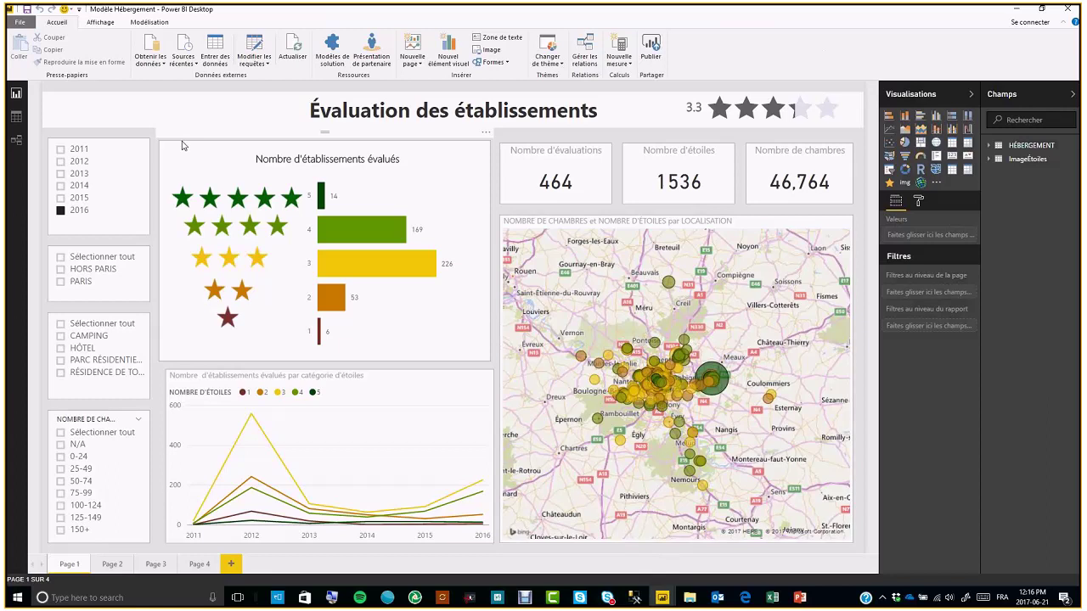
left_click(254, 45)
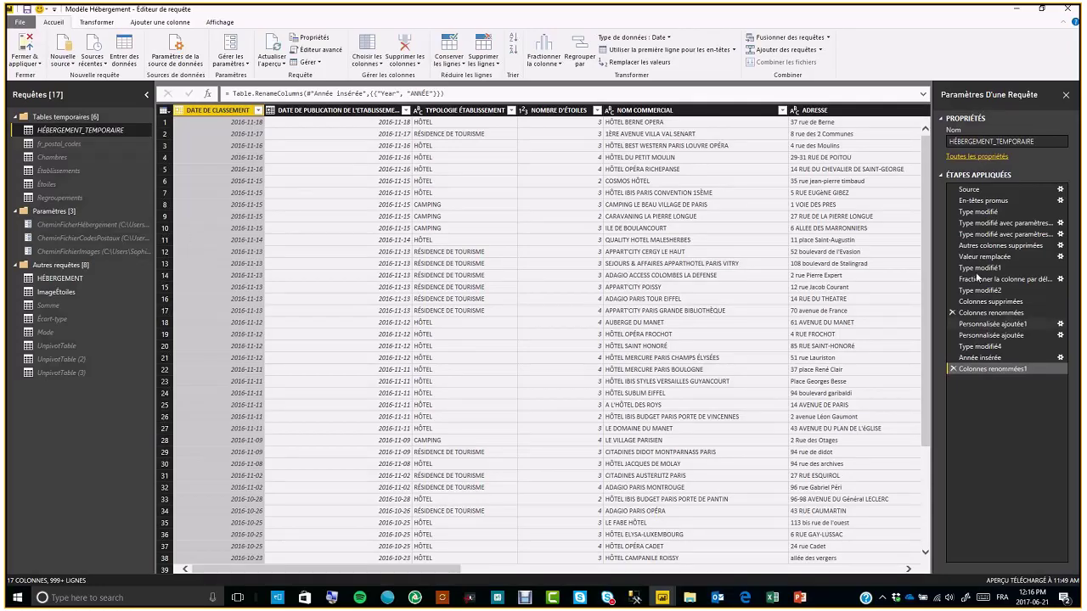
Inspect the LOCALISATION custom column formula of the Personnalisée ajoutée step, then close it
left_click(989, 324)
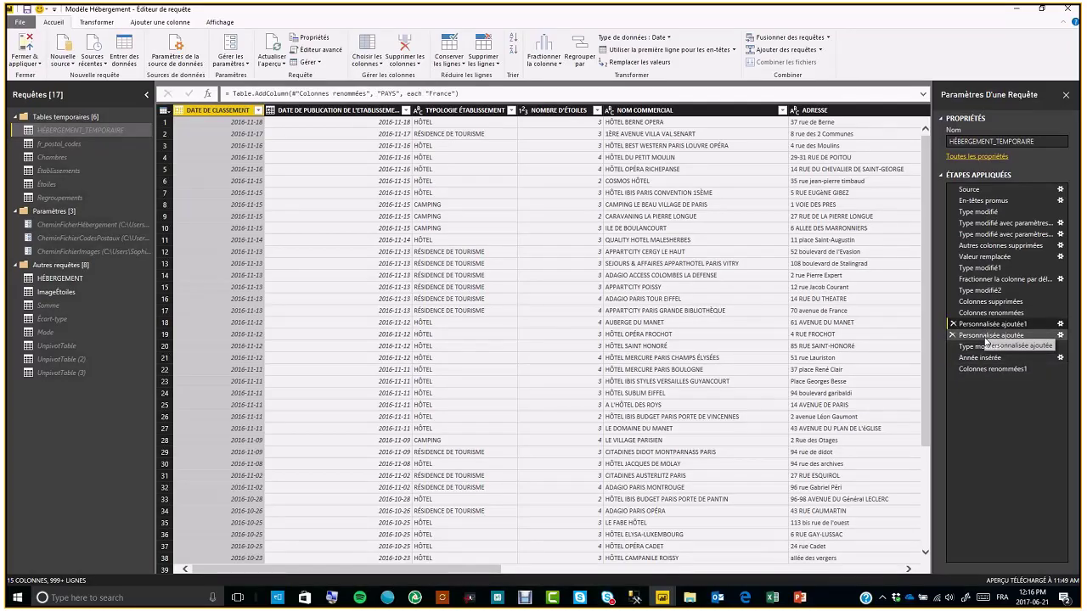
double_click(986, 337)
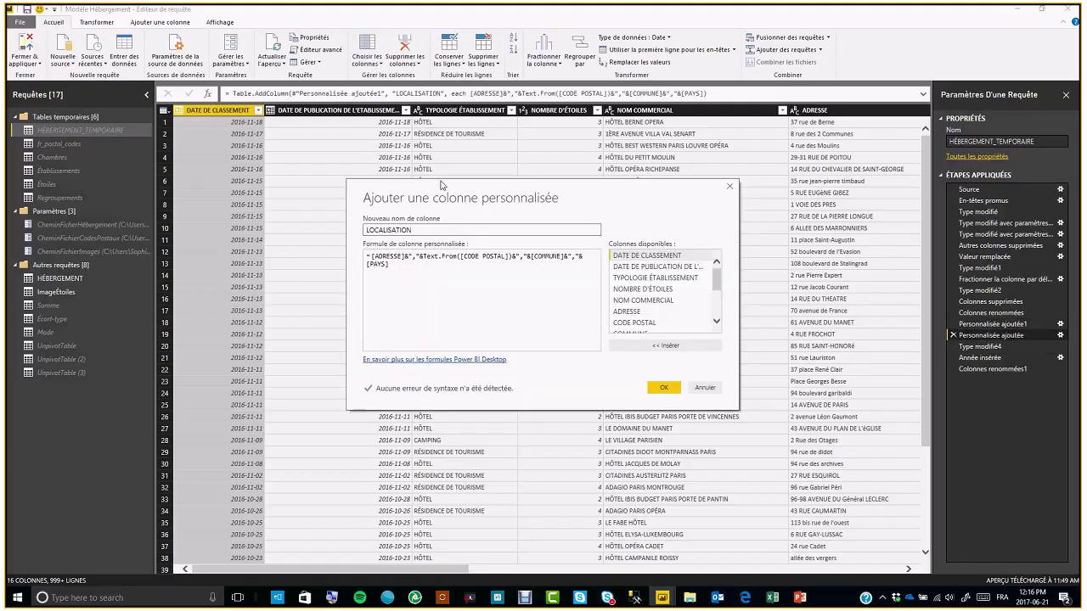
left_click_drag(438, 199, 518, 294)
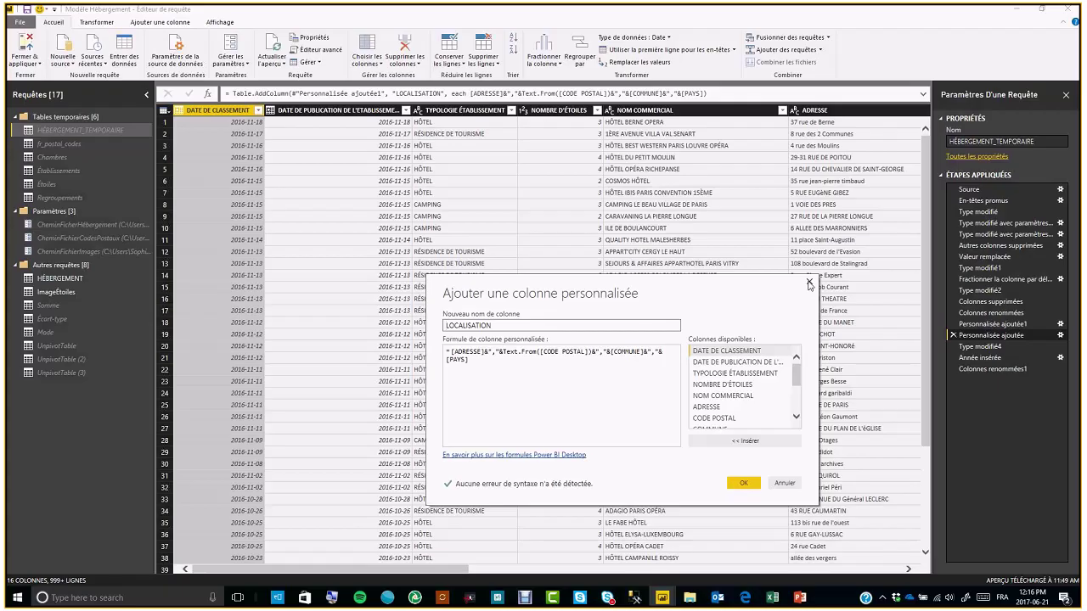
left_click(809, 284)
At Personnalisée ajoutée1, check the ADRESSE, CODE POSTAL and COMMUNE column types
left_click(981, 326)
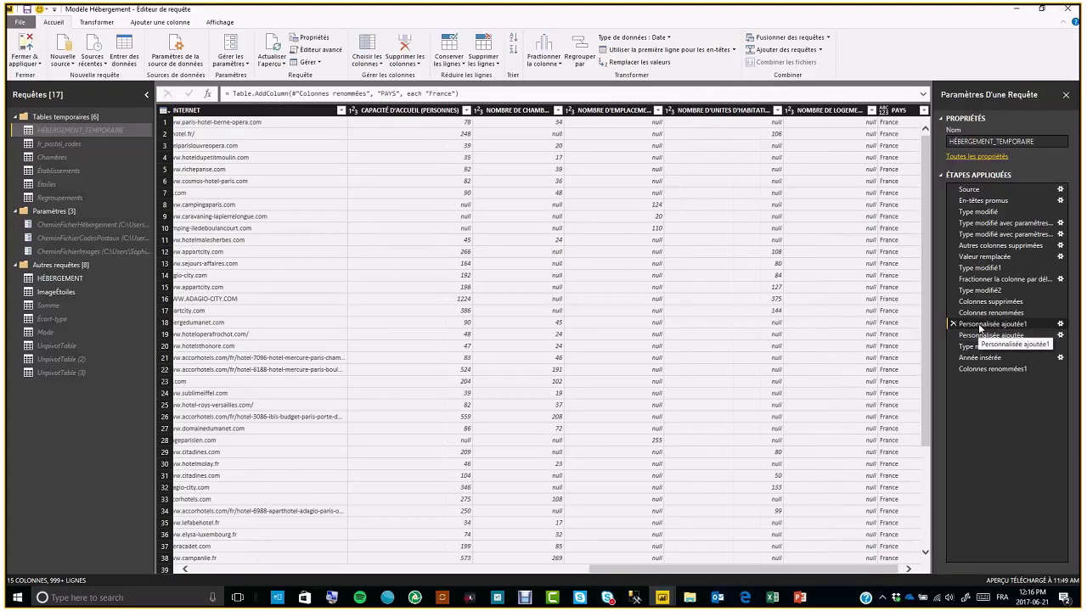
left_click_drag(713, 569, 723, 569)
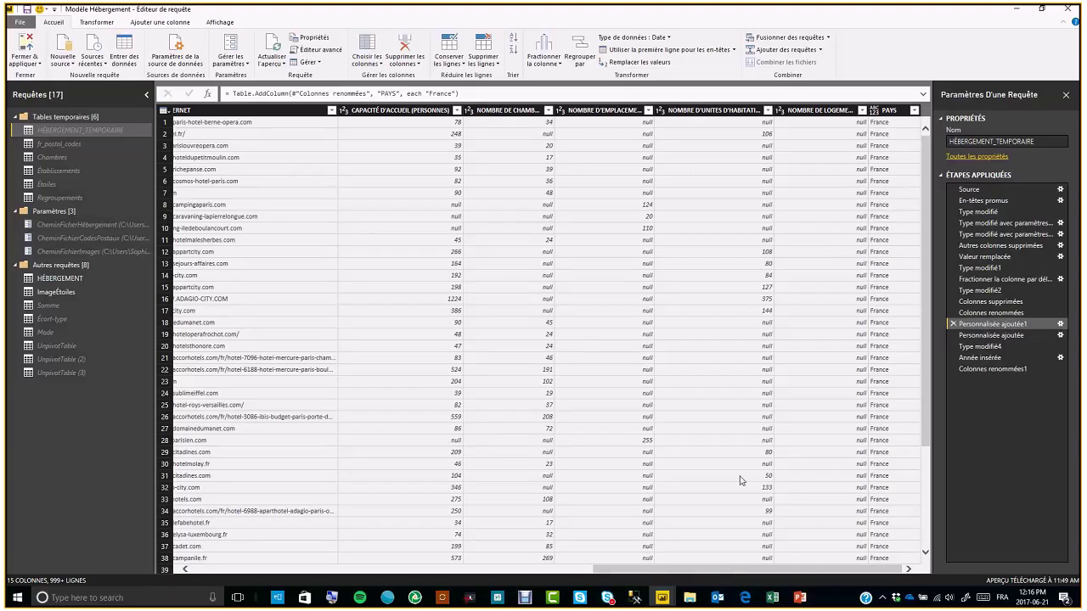
mouse_move(714, 570)
left_mouse_down()
mouse_move(640, 584)
mouse_move(270, 589)
mouse_move(374, 605)
left_mouse_up()
left_click(718, 111)
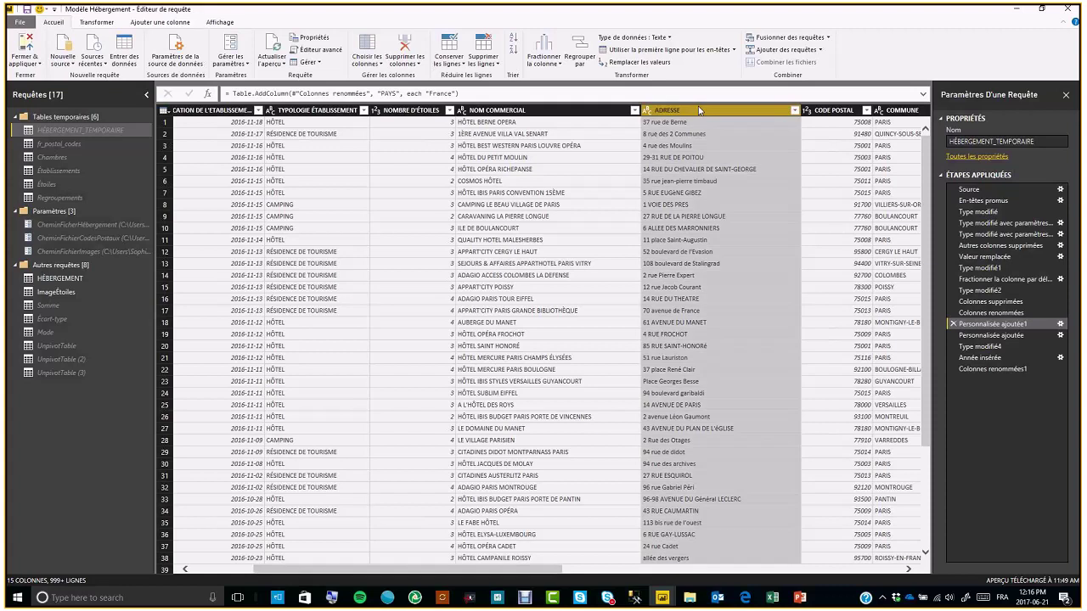
left_click(858, 111)
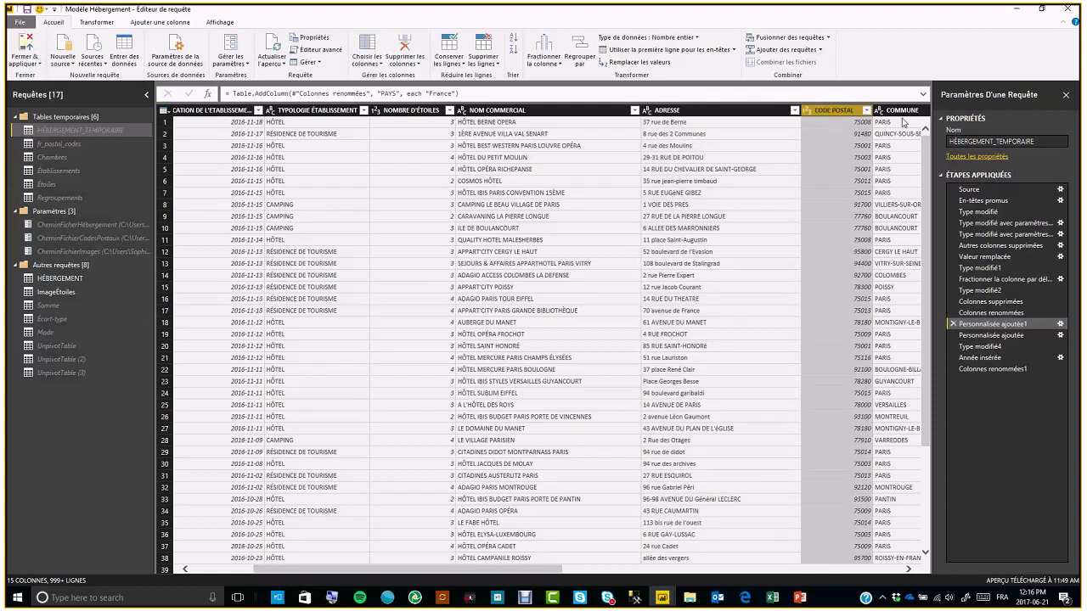
left_click(902, 110)
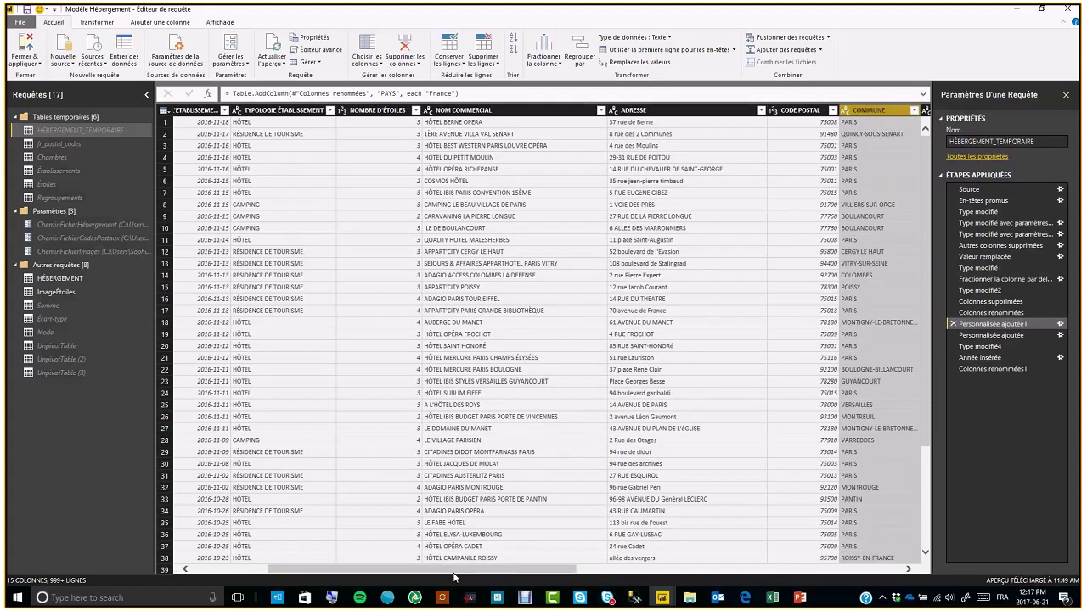
left_click_drag(455, 578, 778, 577)
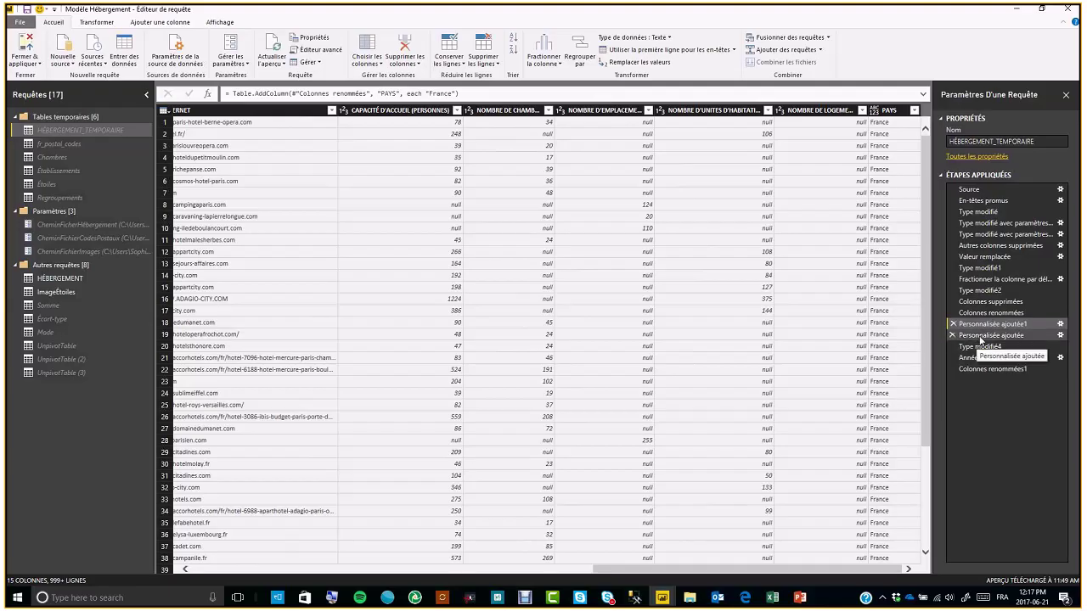
Start a new custom column inserted mid-query, then cancel it
left_click(174, 25)
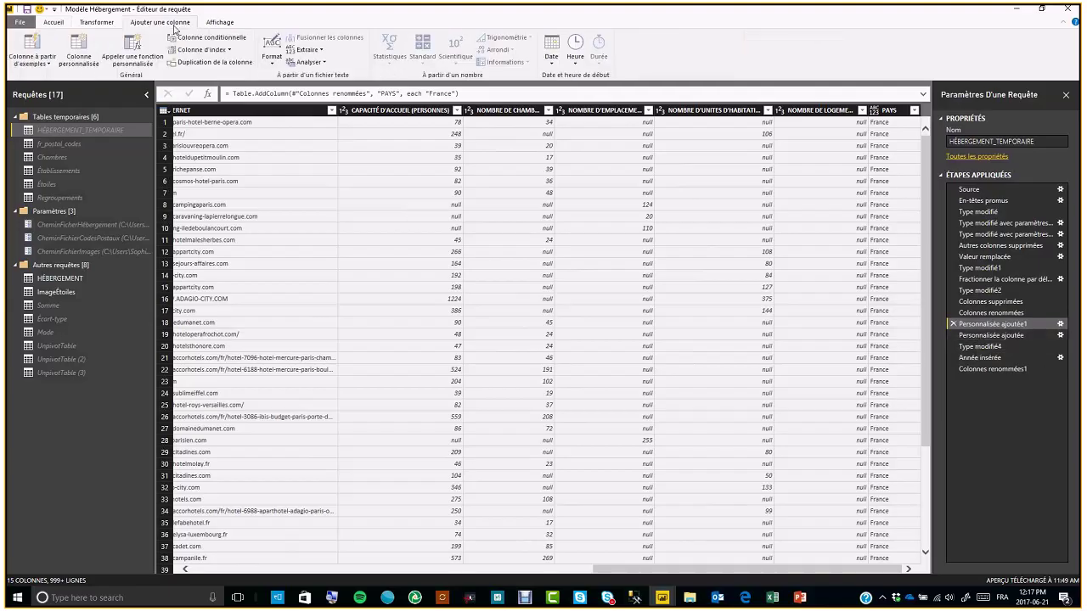
left_click(84, 58)
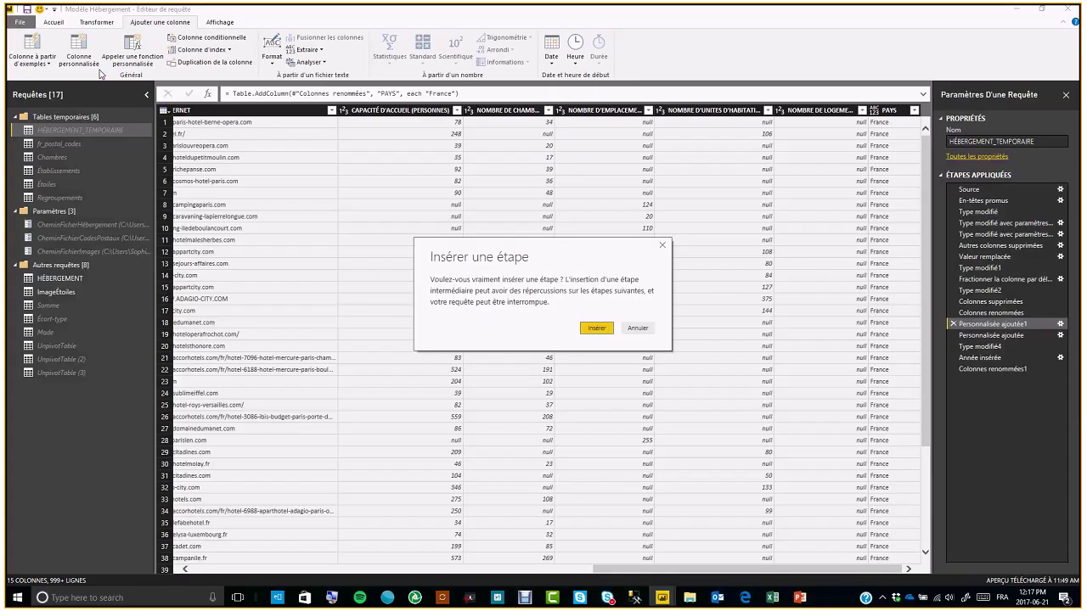
left_click(603, 333)
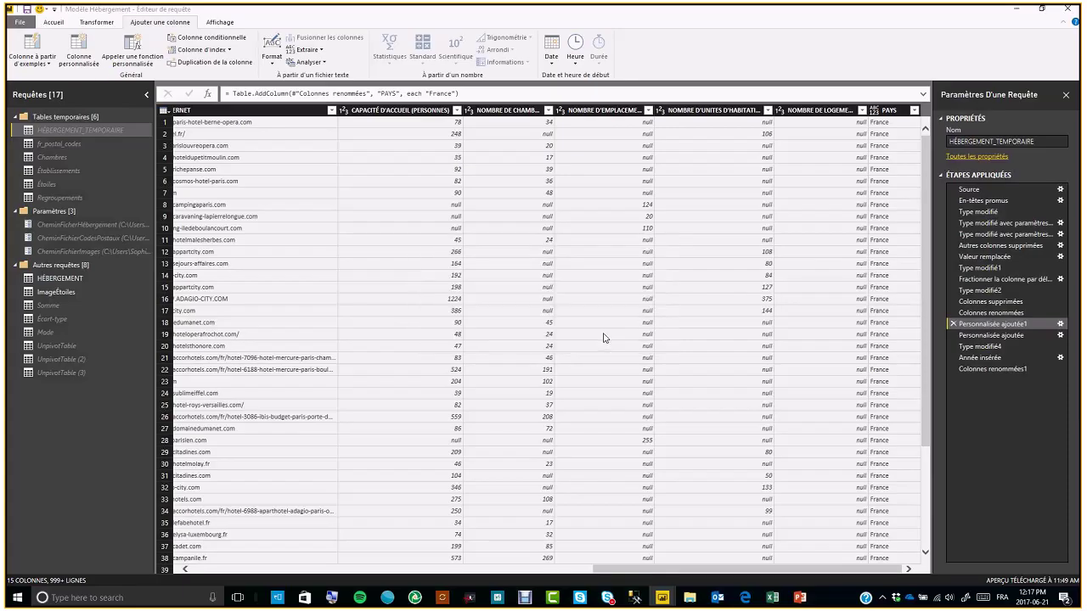
left_click(512, 343)
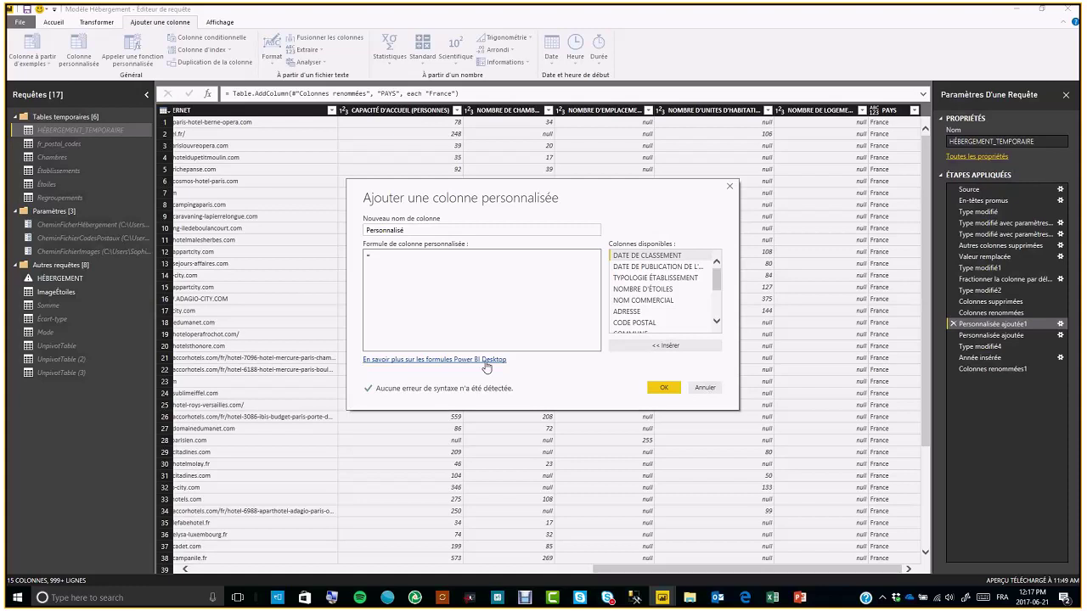
left_click(728, 187)
left_click(990, 336)
Reopen the LOCALISATION formula and highlight the comma separator and Text.From conversion
double_click(990, 337)
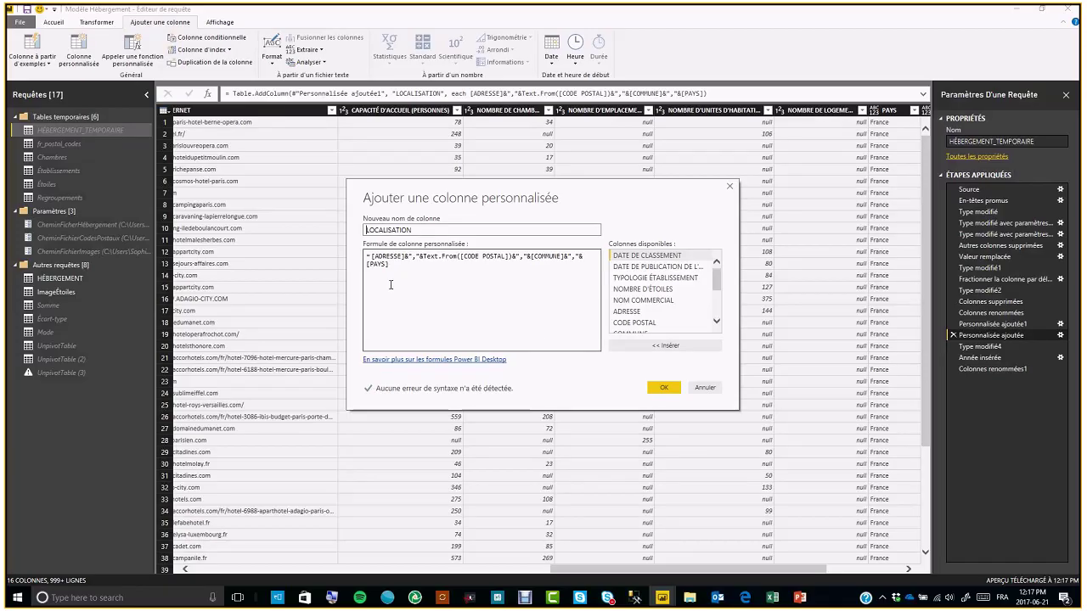
double_click(414, 256)
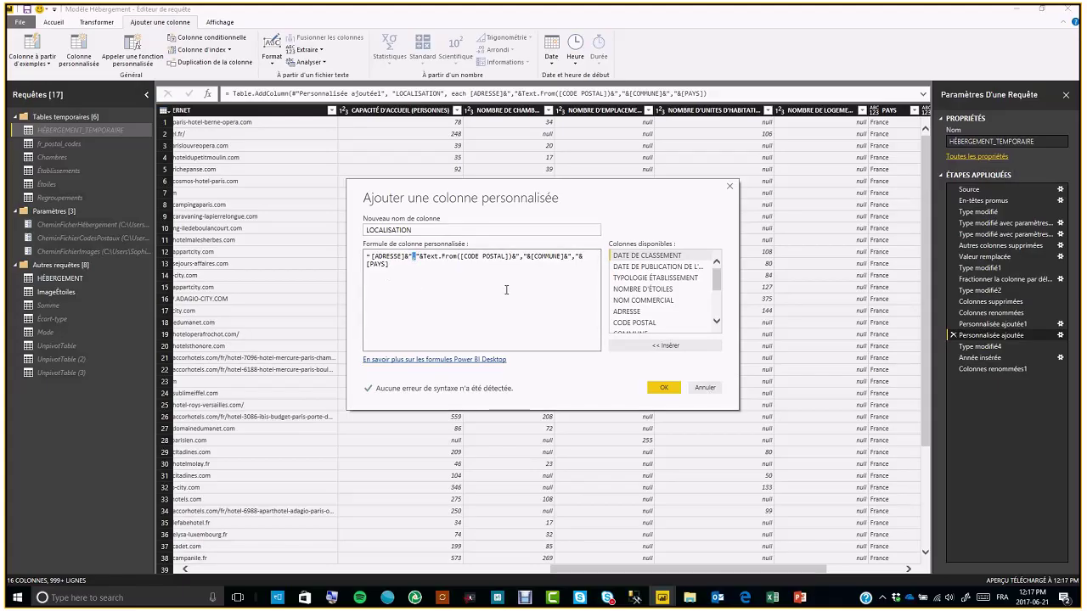
double_click(433, 258)
Close the custom column settings and present slide 11 on conversion functions in reading view
left_click(729, 186)
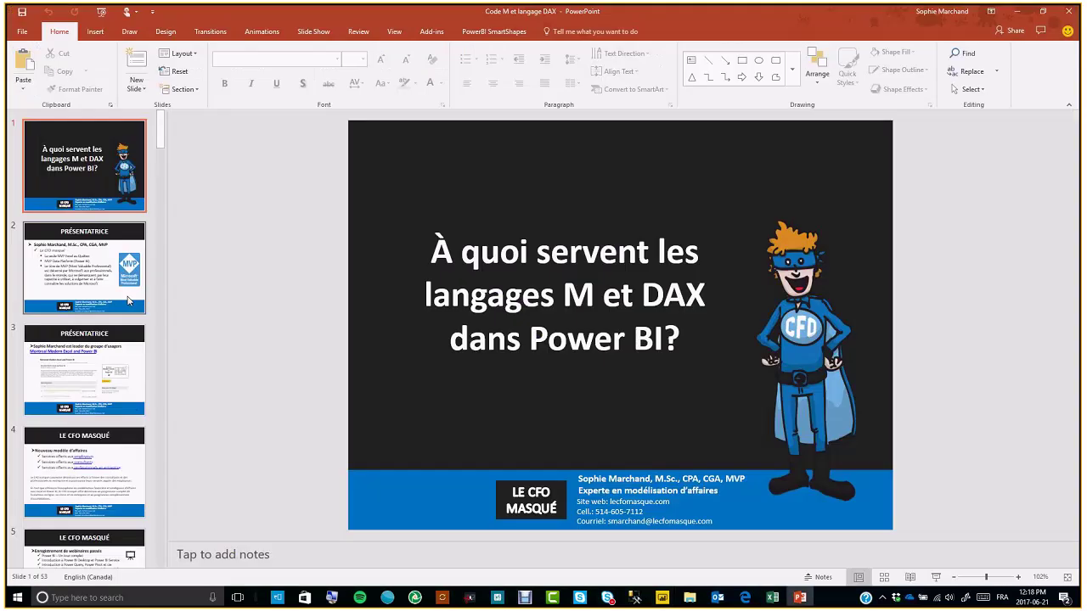
scroll(128, 323, "down", 2)
scroll(110, 365, "down", 3)
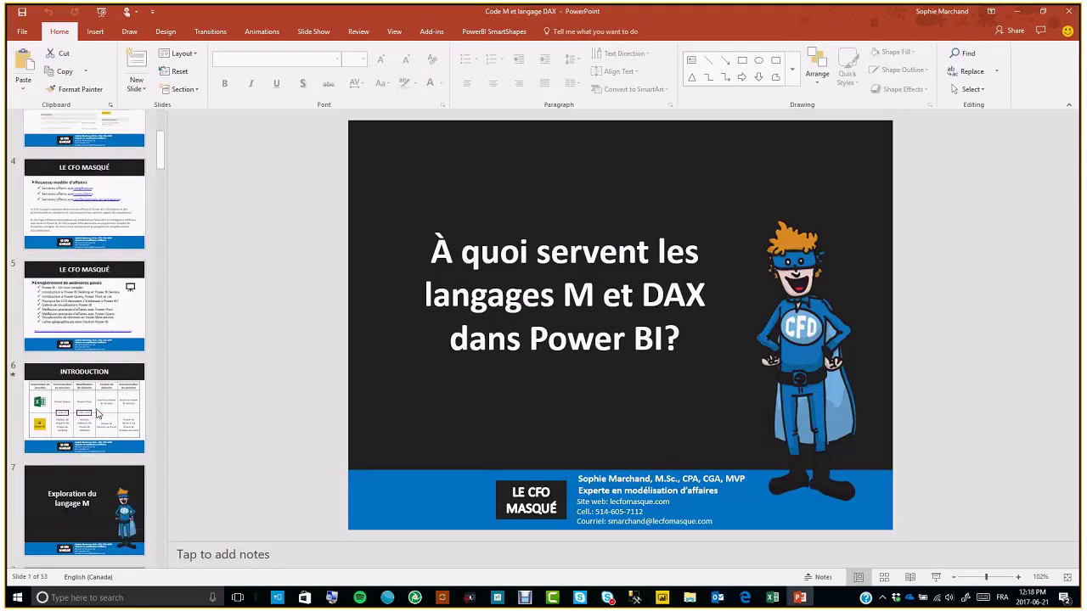
scroll(98, 414, "down", 3)
scroll(98, 413, "down", 2)
scroll(93, 425, "down", 1)
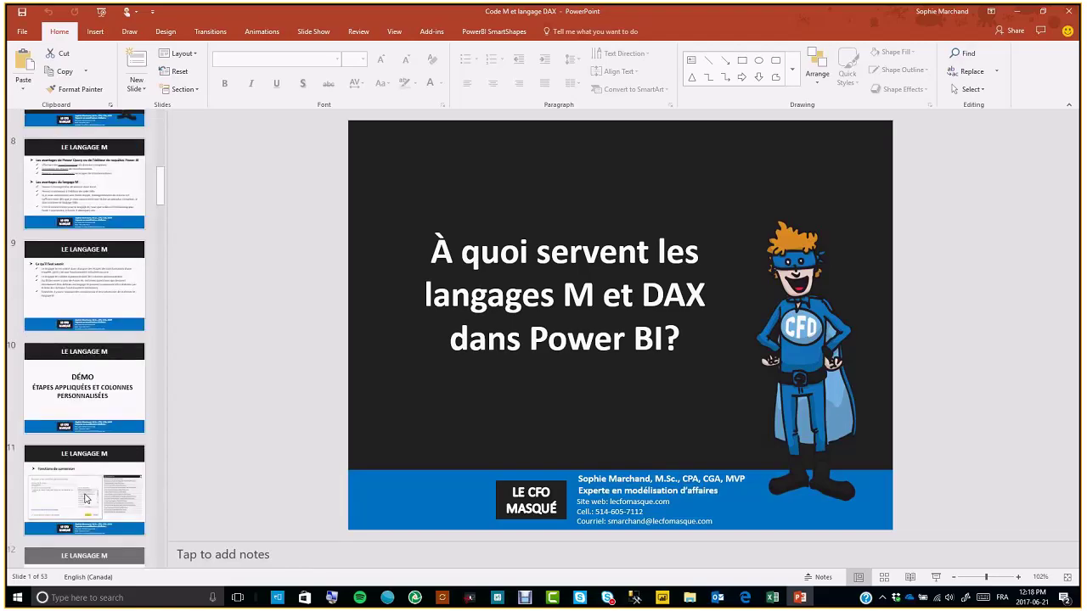
left_click(84, 487)
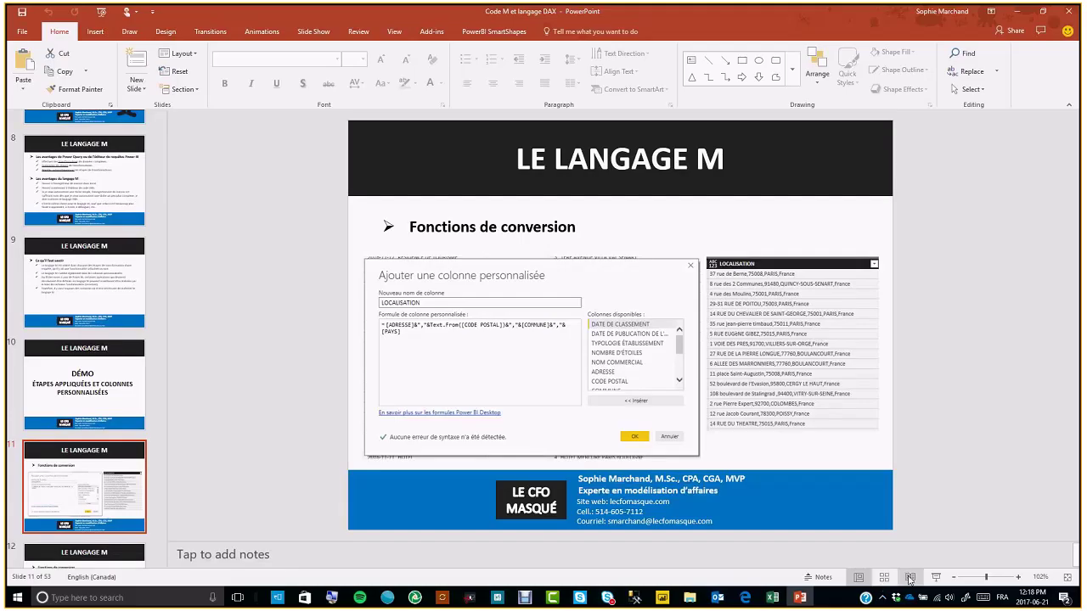
left_click(909, 577)
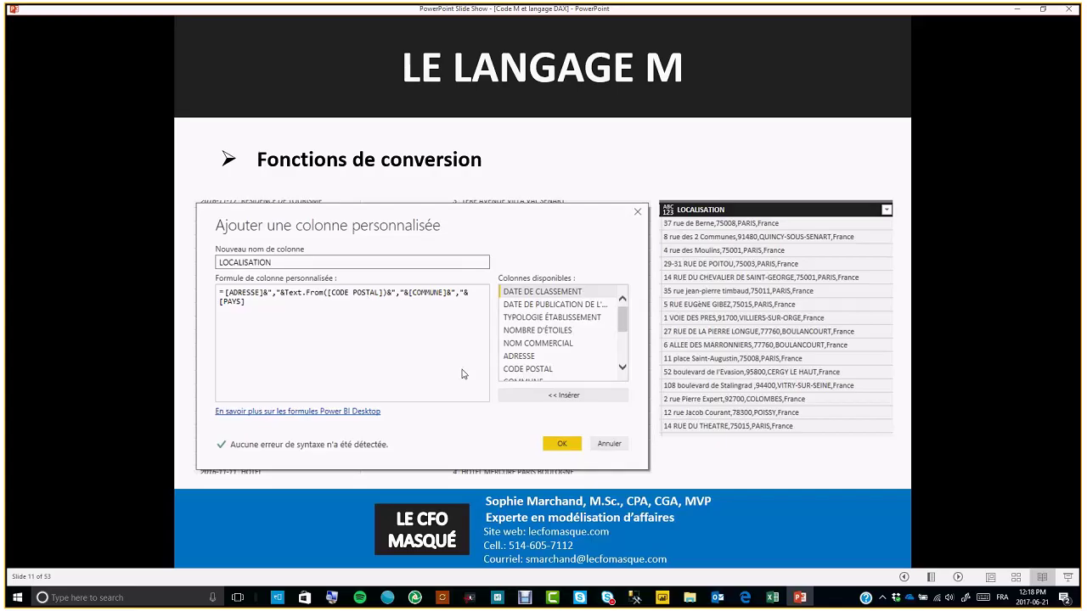
Advance through the conversion-function slides, then return to the Power BI query editor
key("Right")
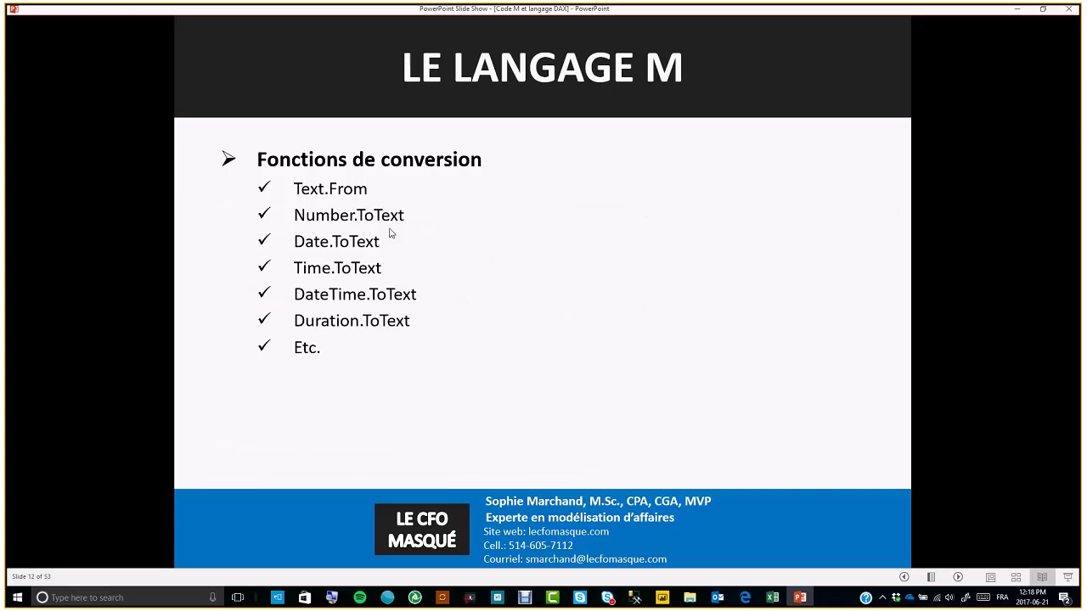
left_click(345, 357)
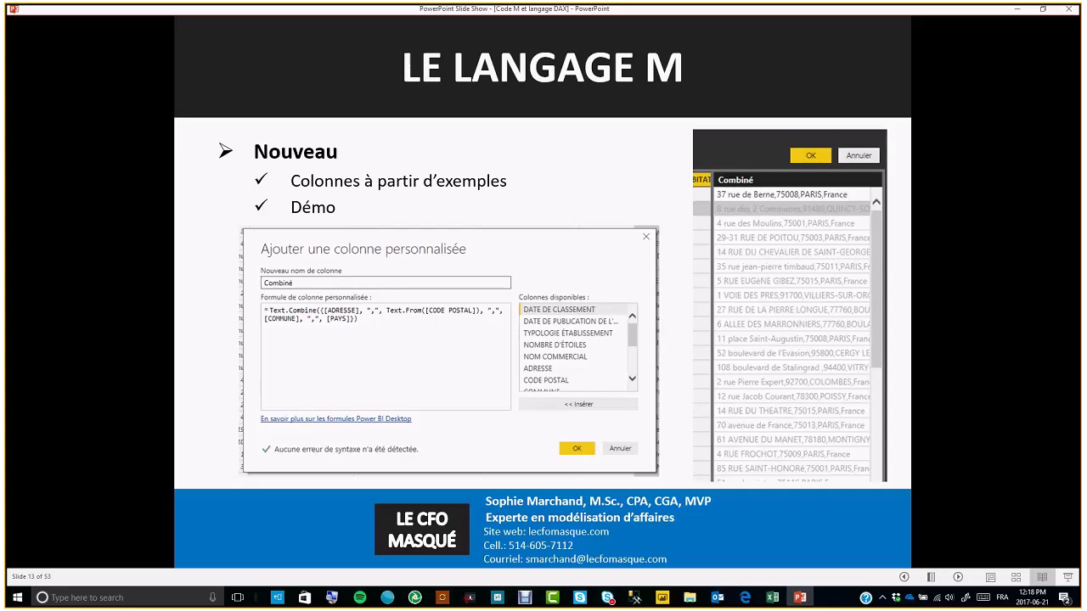
mouse_move(662, 598)
left_click(611, 564)
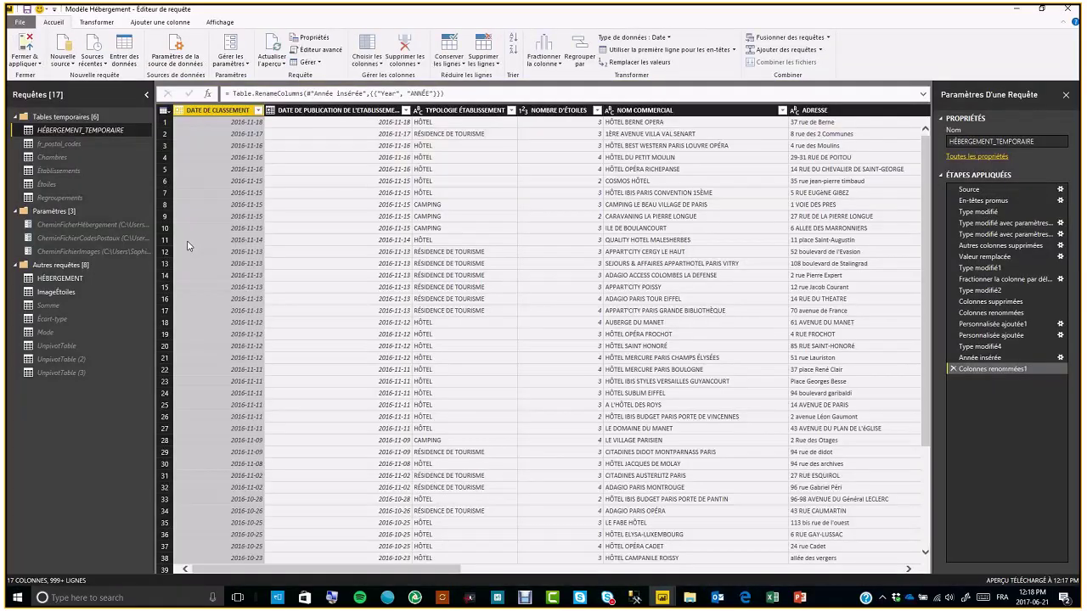
Step back to Personnalisée ajoutée1 and try a column from examples over all columns, then cancel
left_click(991, 334)
left_click(514, 569)
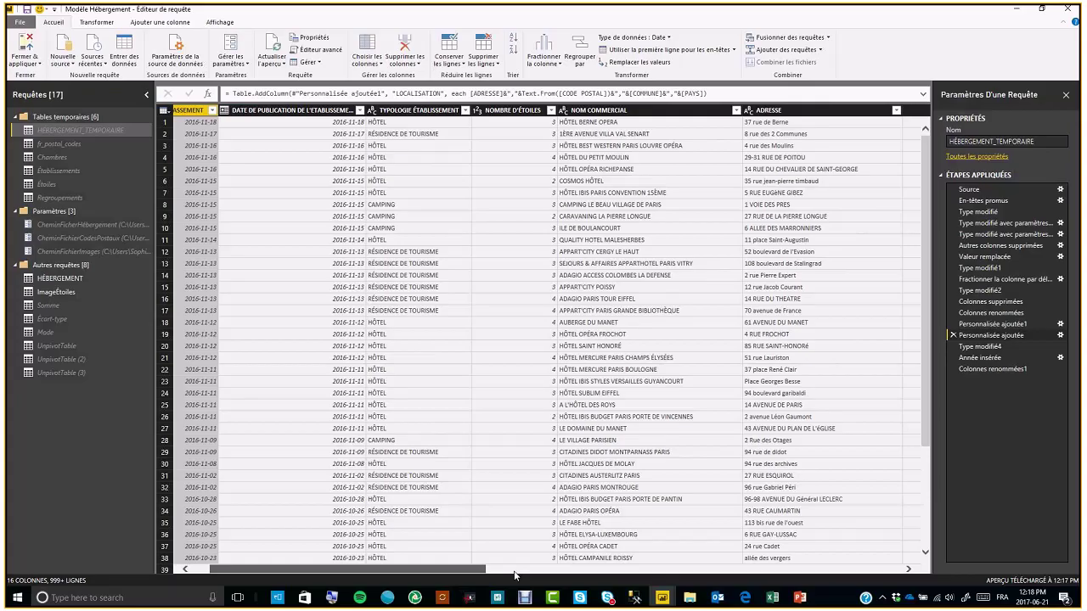
left_click(990, 324)
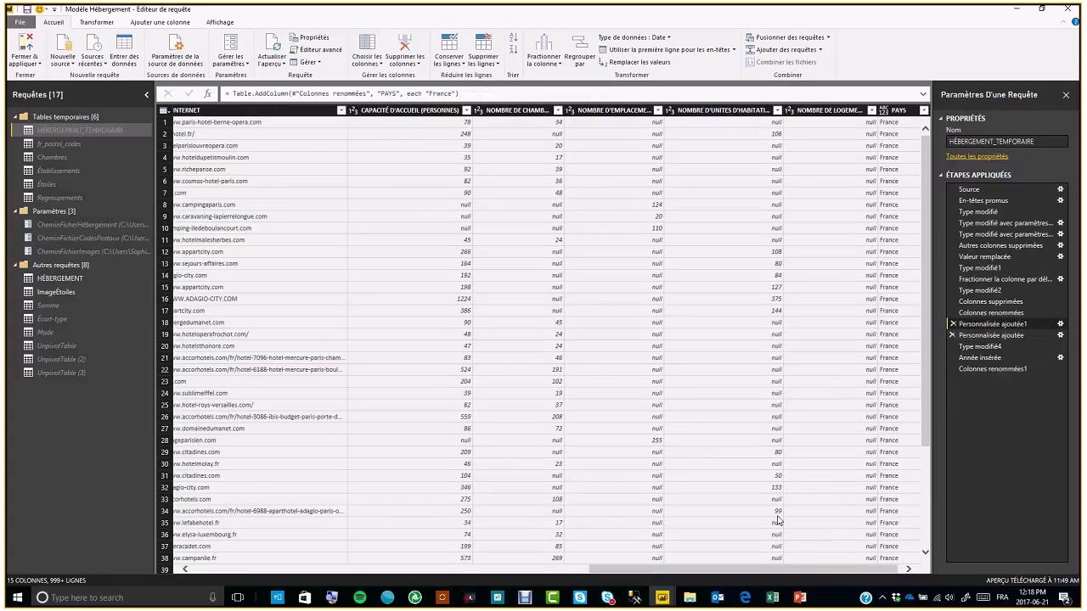
left_click_drag(622, 576, 627, 576)
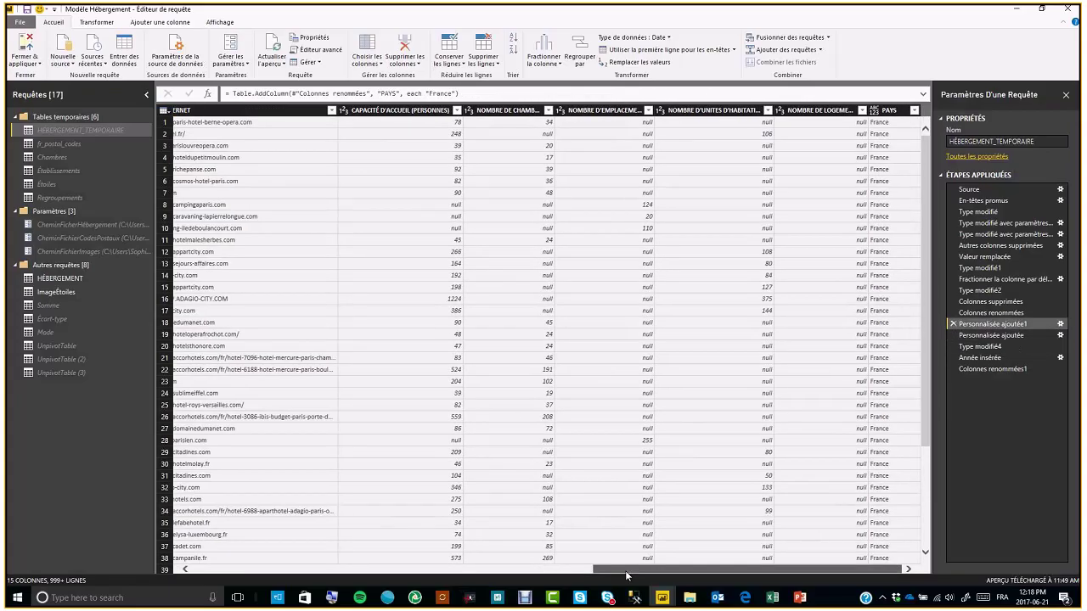
left_click(161, 23)
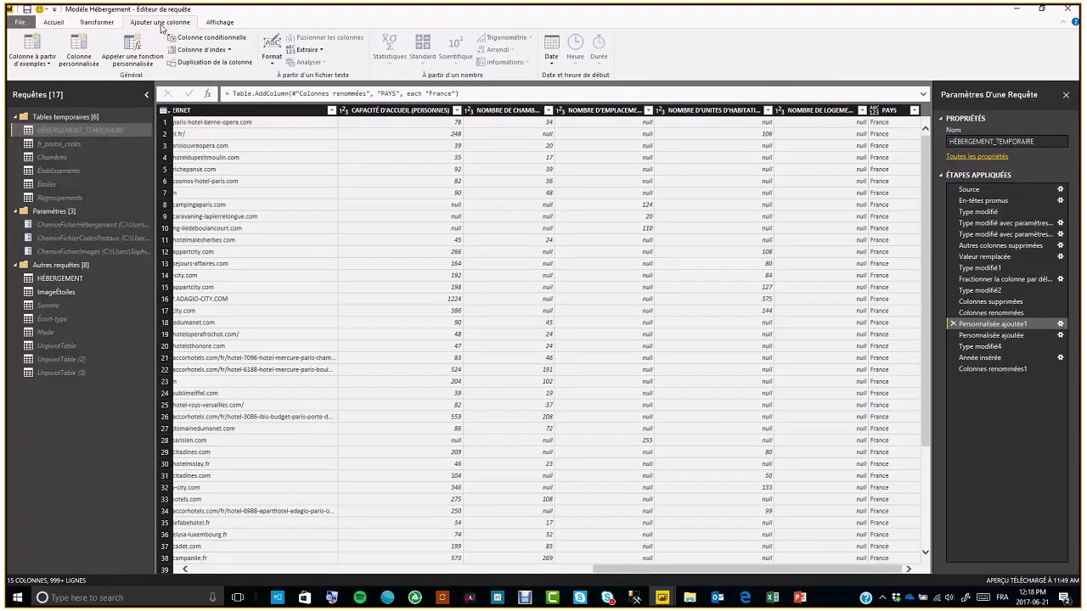
left_click(47, 63)
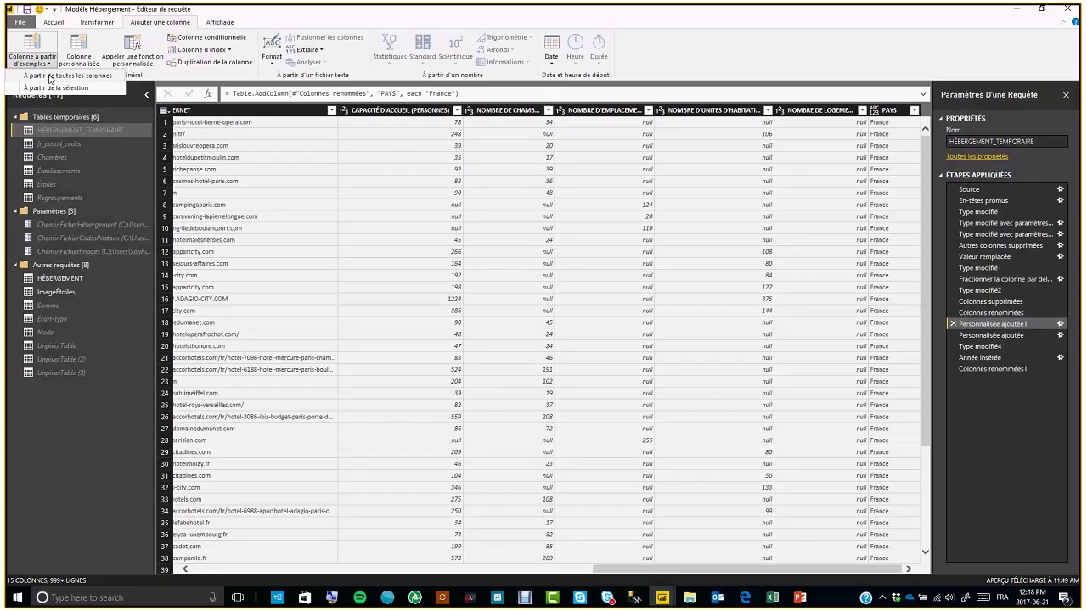
left_click(49, 77)
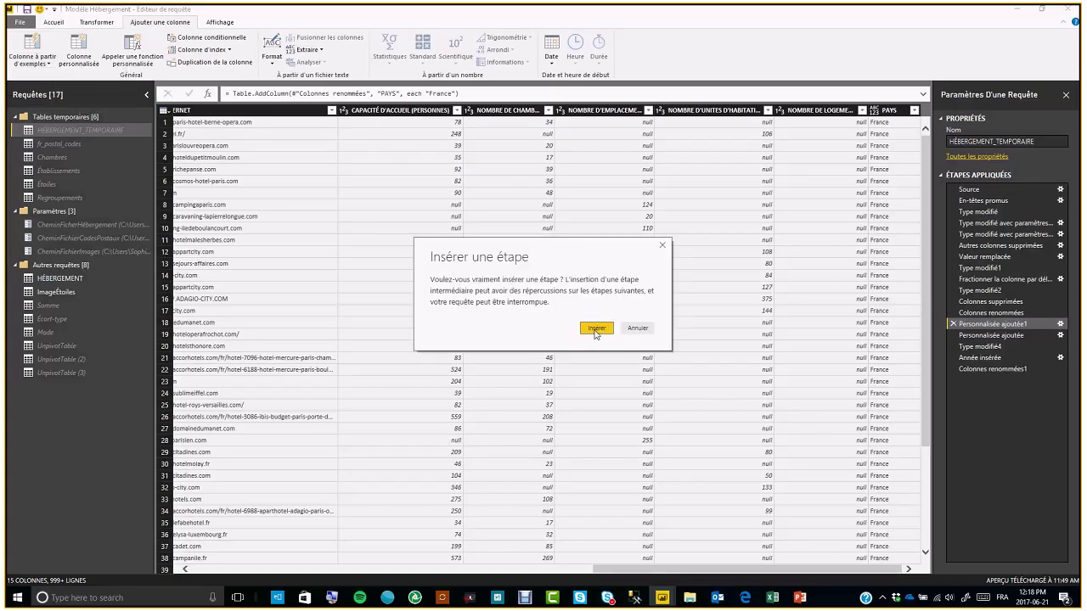
left_click(662, 246)
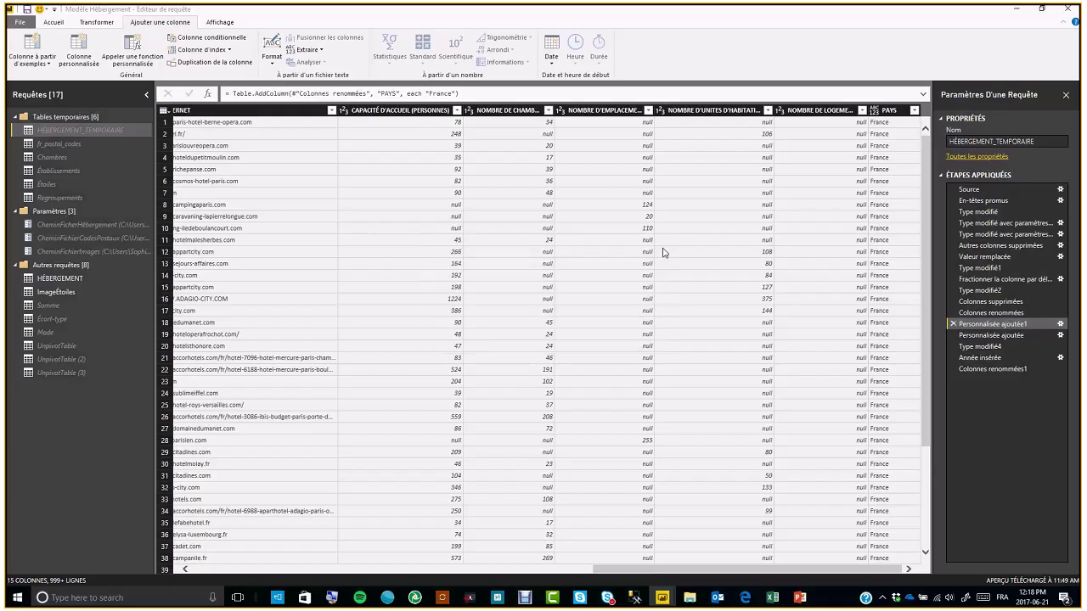
Inspect the first full LOCALISATION address value, then return to the step before it
left_click(977, 335)
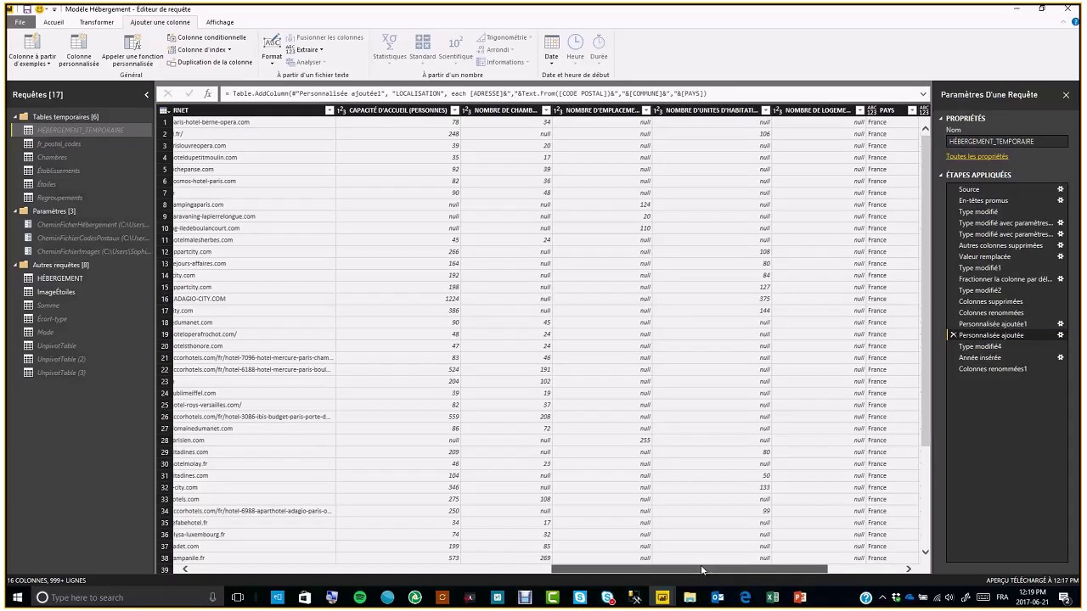
left_click(756, 124)
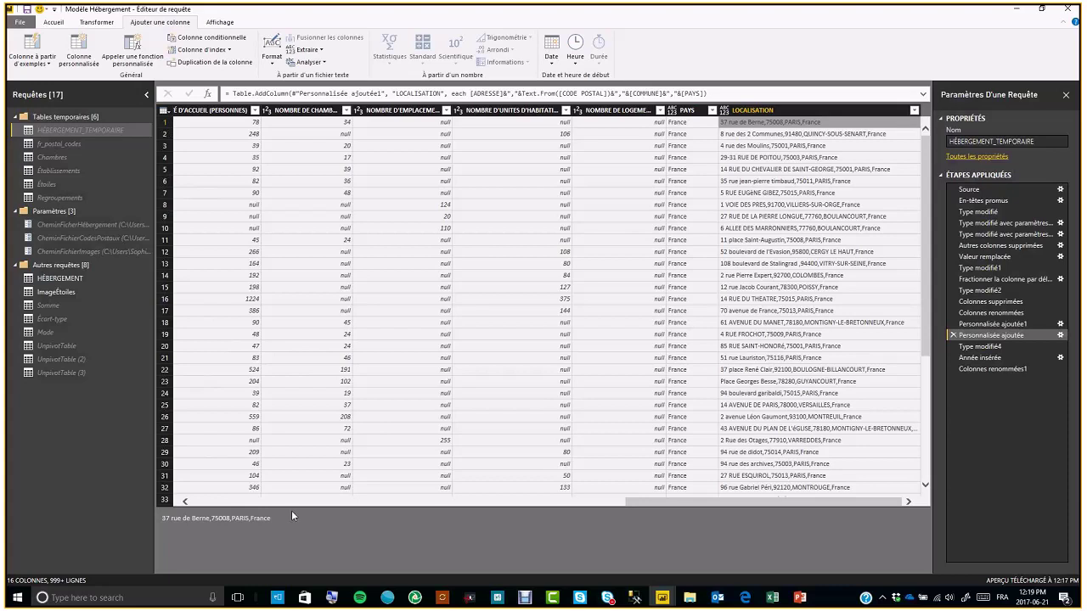
double_click(199, 525)
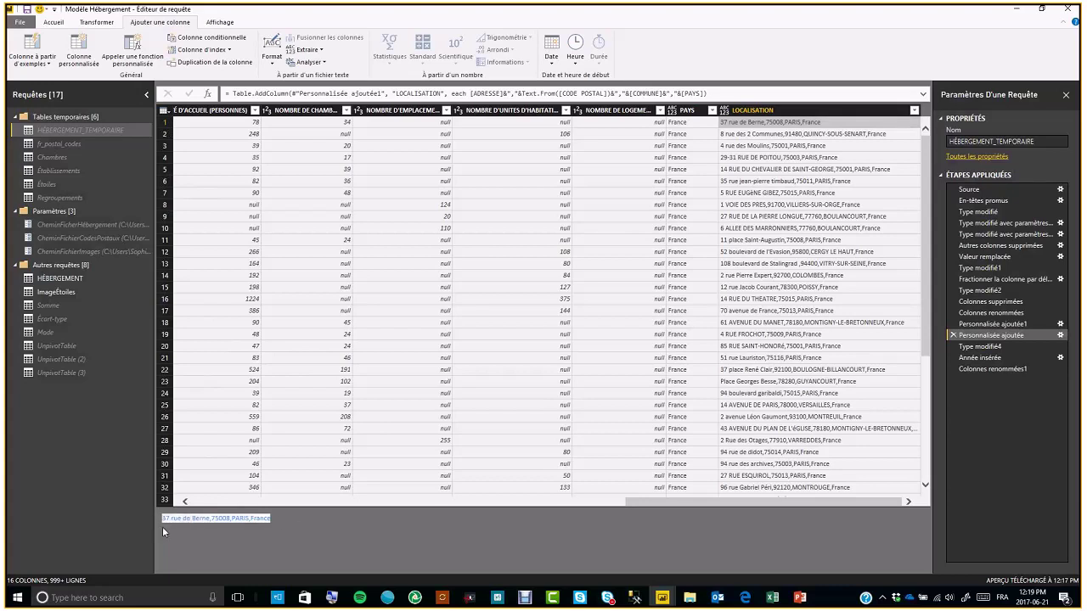
left_click(976, 325)
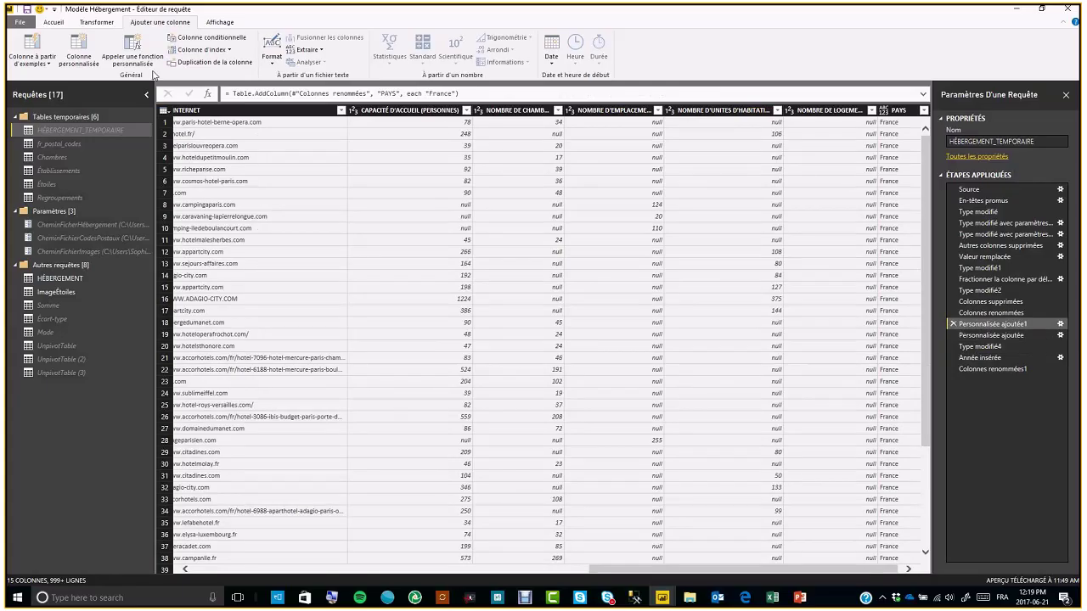
left_click(32, 58)
left_click(53, 78)
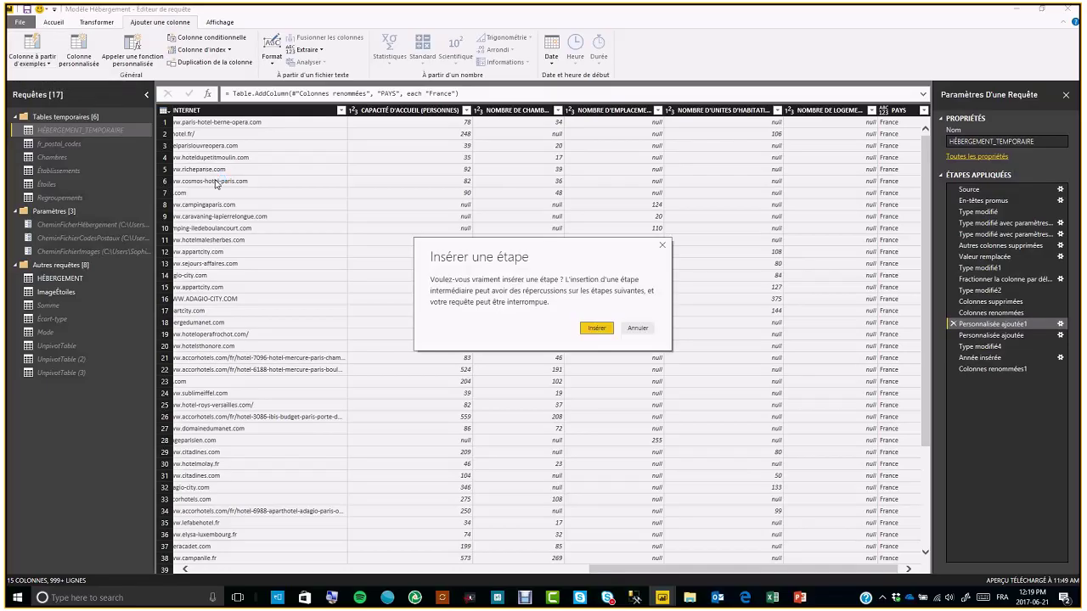
left_click(596, 329)
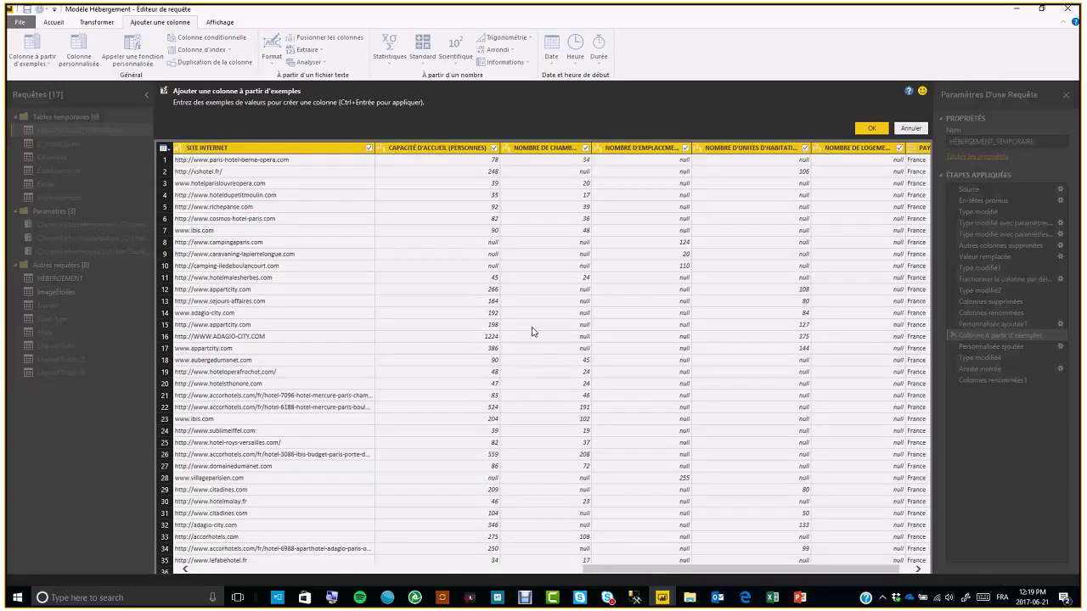
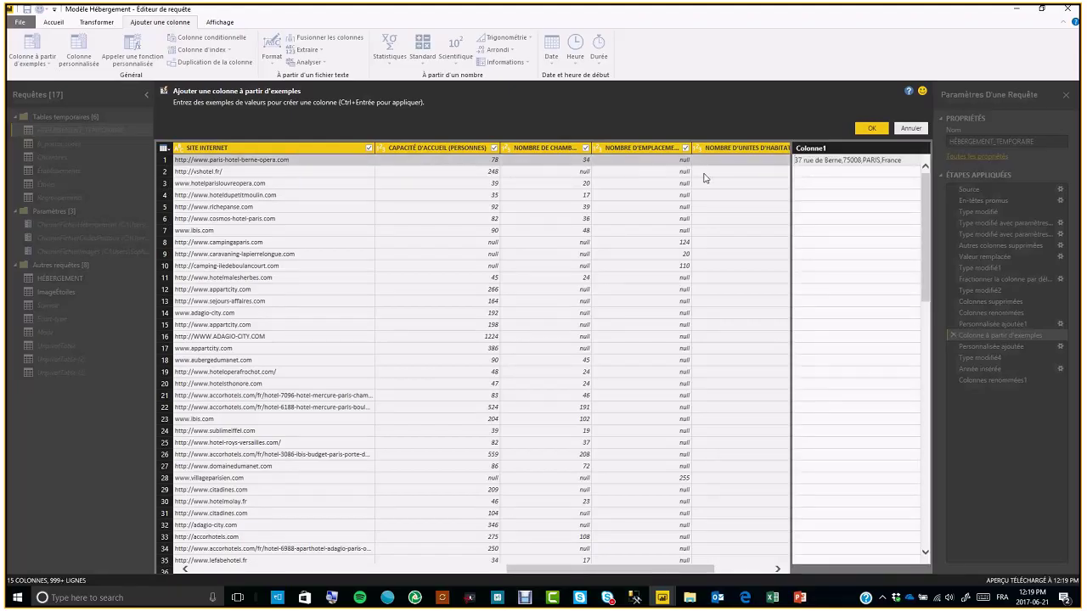
left_click(845, 171)
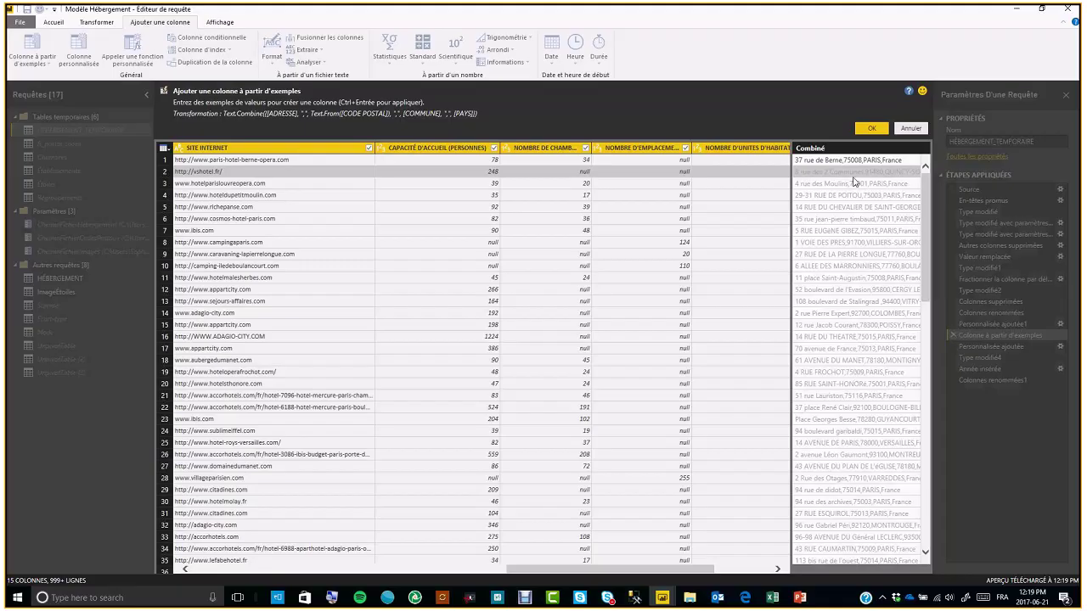
left_click(870, 129)
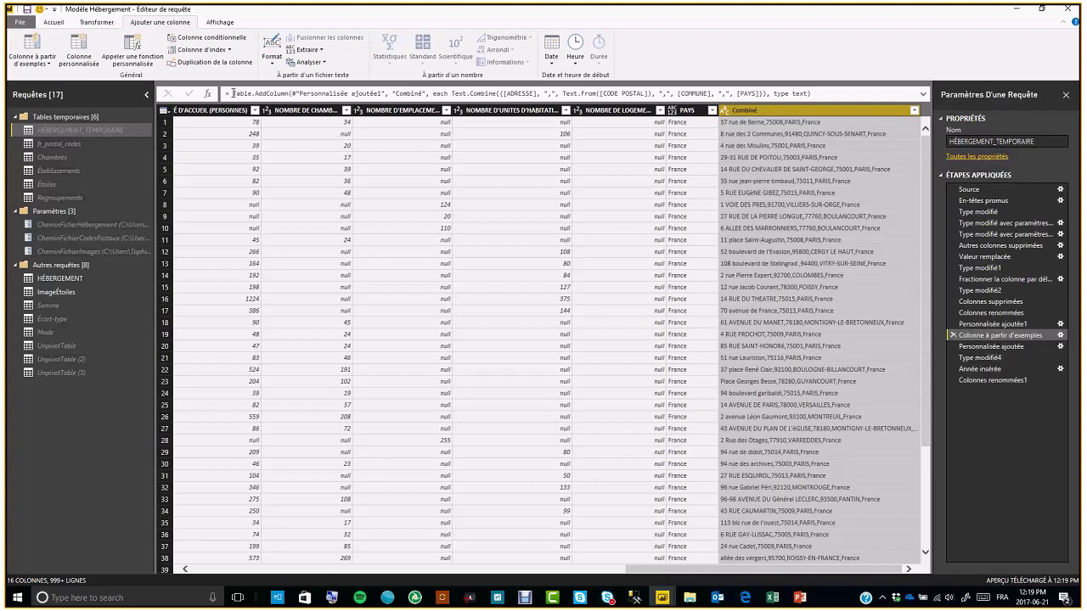
Select the generated Text.Combine formula in the formula bar to review it
left_click_drag(233, 93, 821, 99)
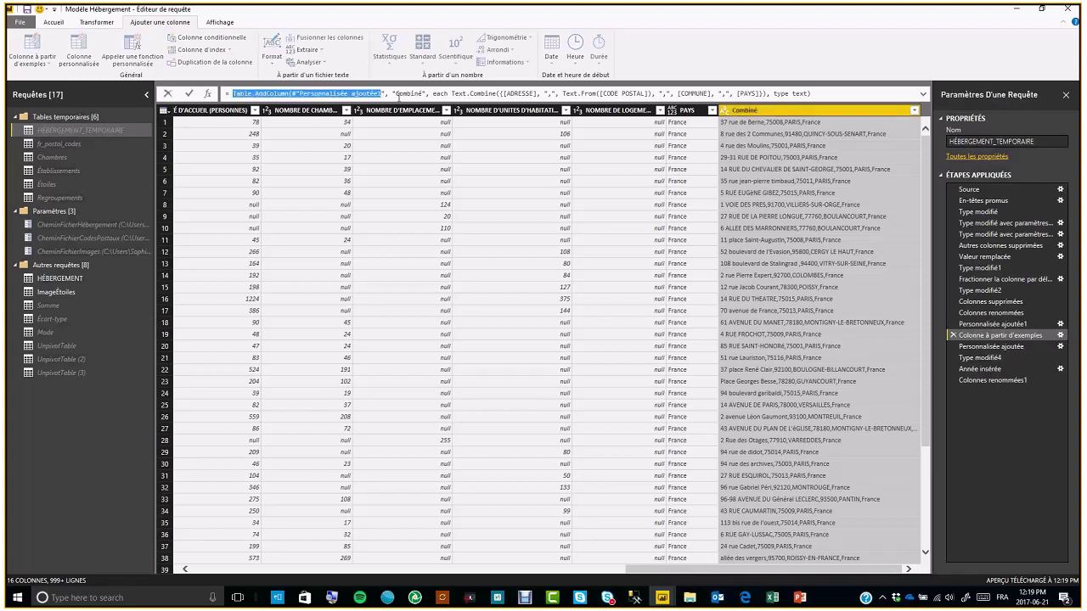
left_click(822, 94)
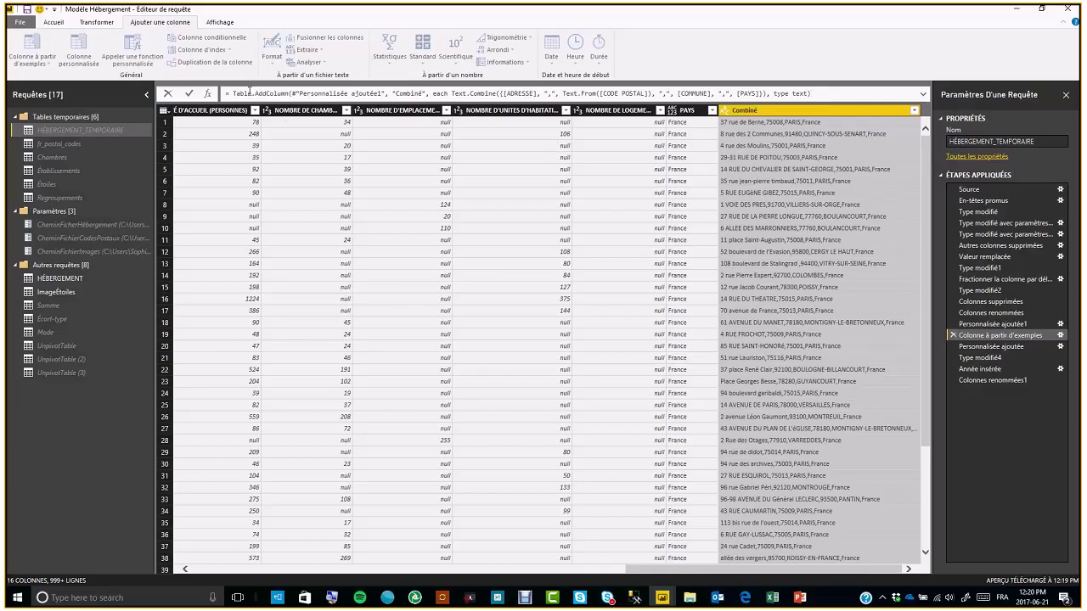
Inspect the Combiné column step's formula in its settings, then close them unchanged
double_click(1000, 338)
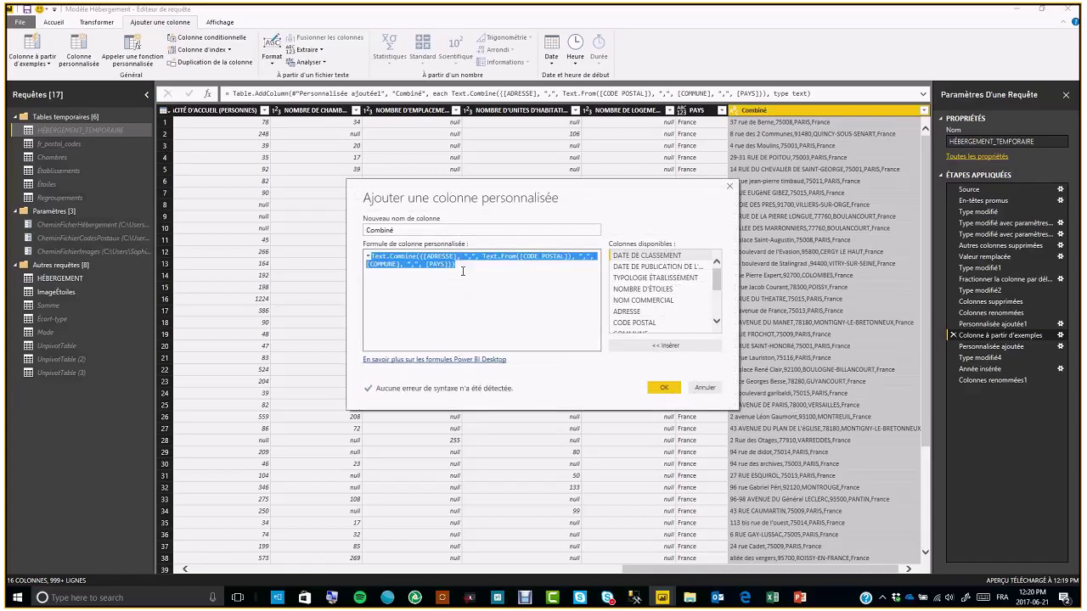
left_click(378, 260)
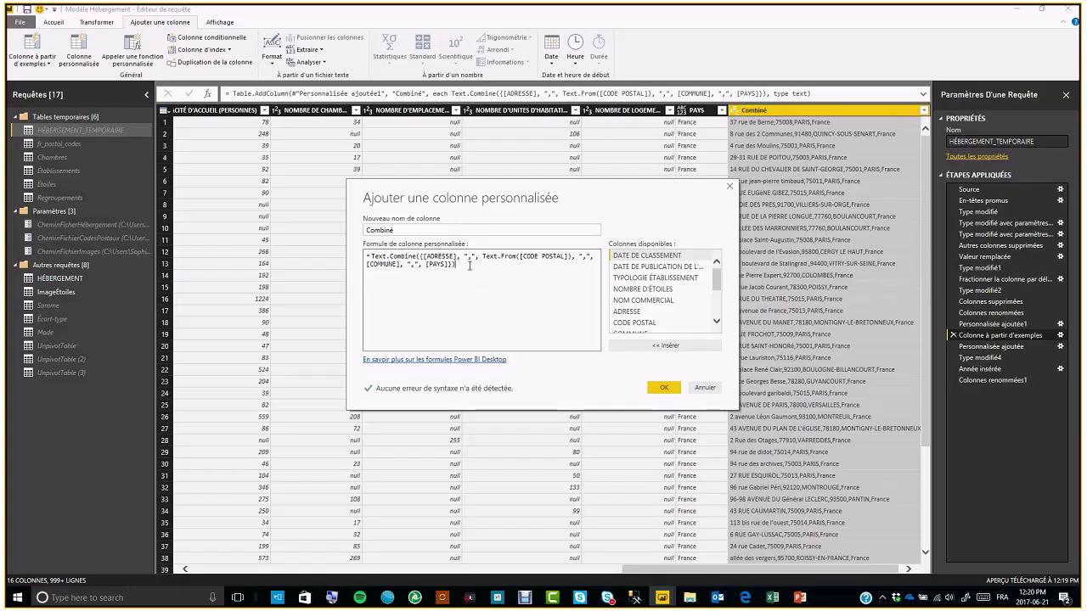
left_click(729, 189)
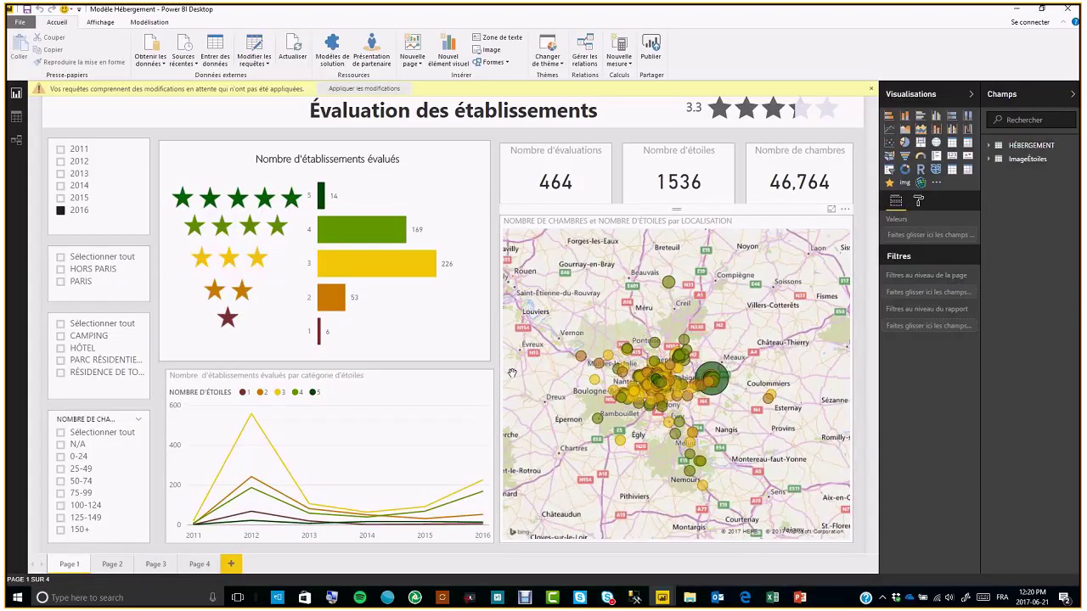
Return to the PowerPoint slide show on slide 13, 'LE LANGAGE M'
left_click(798, 598)
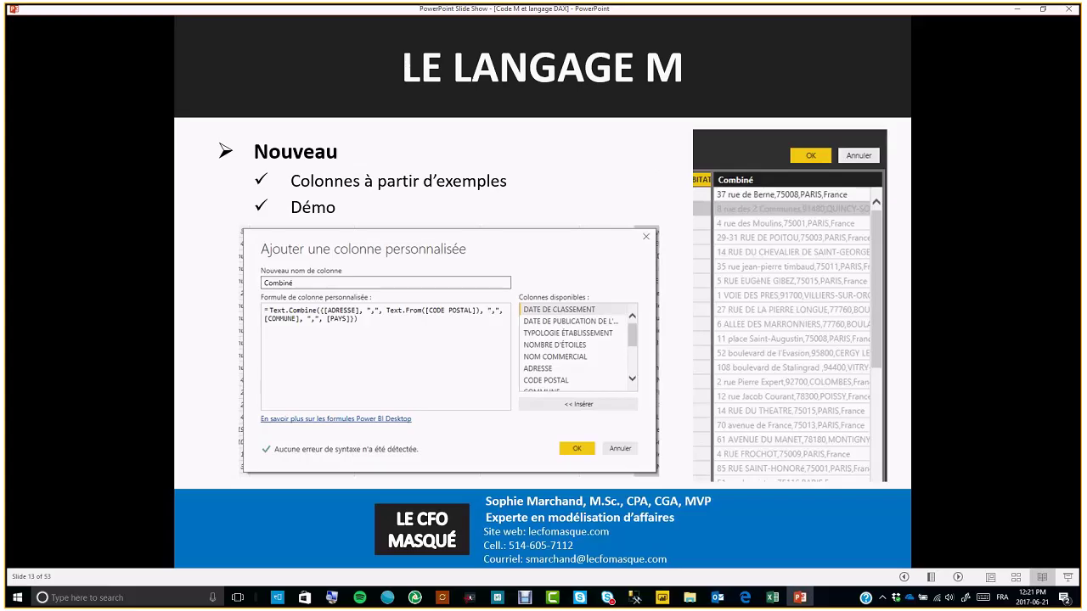
Advance to slide 14 on conditional functions built with an assistant
key("Right")
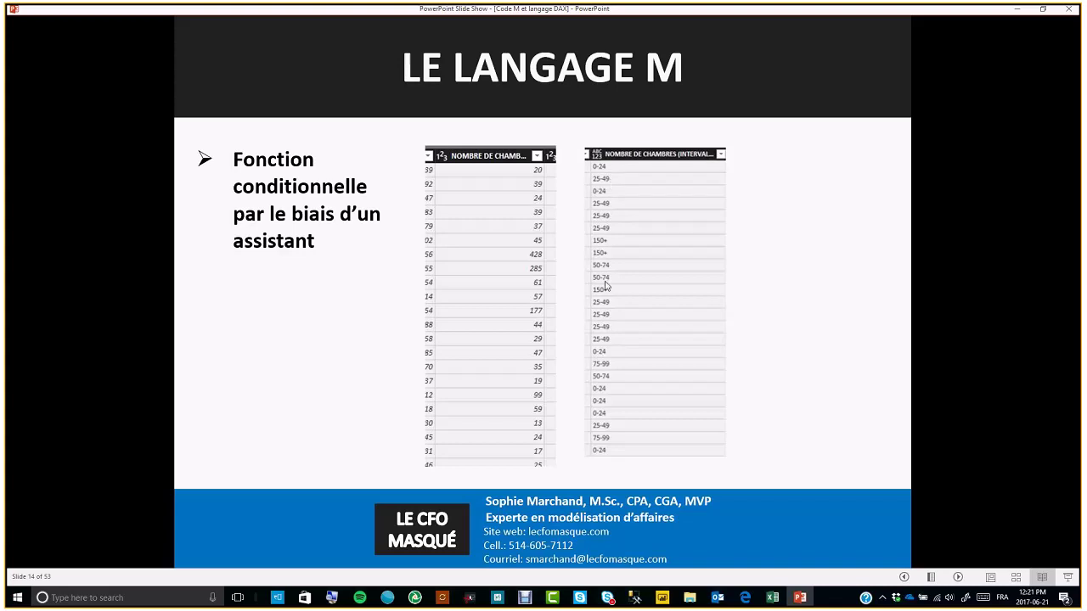
Advance through the conditional column and result-table slides to the generated M code slide
left_click(386, 404)
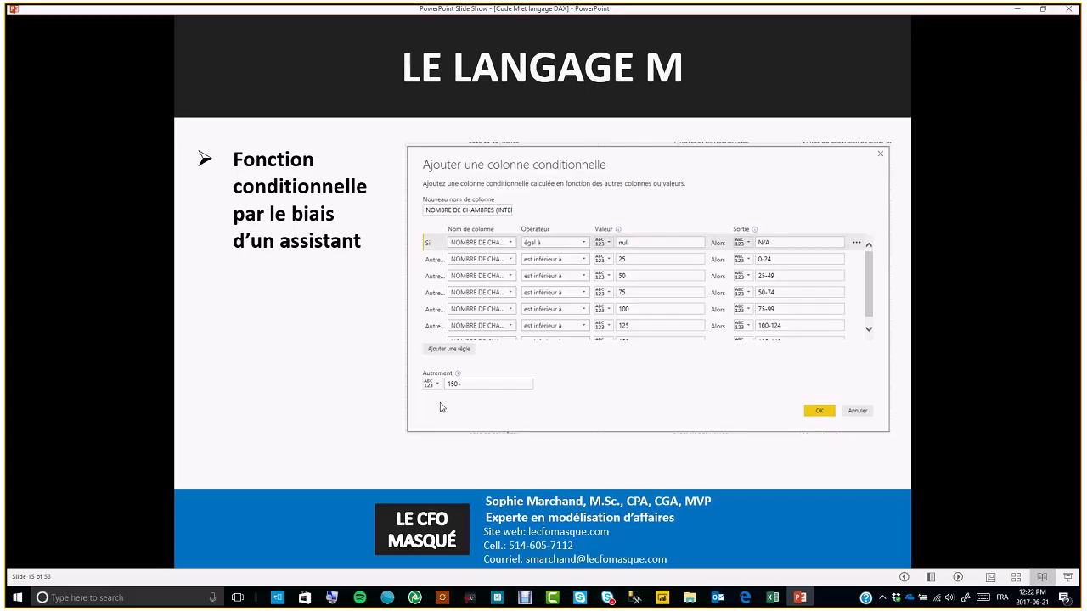
left_click(306, 295)
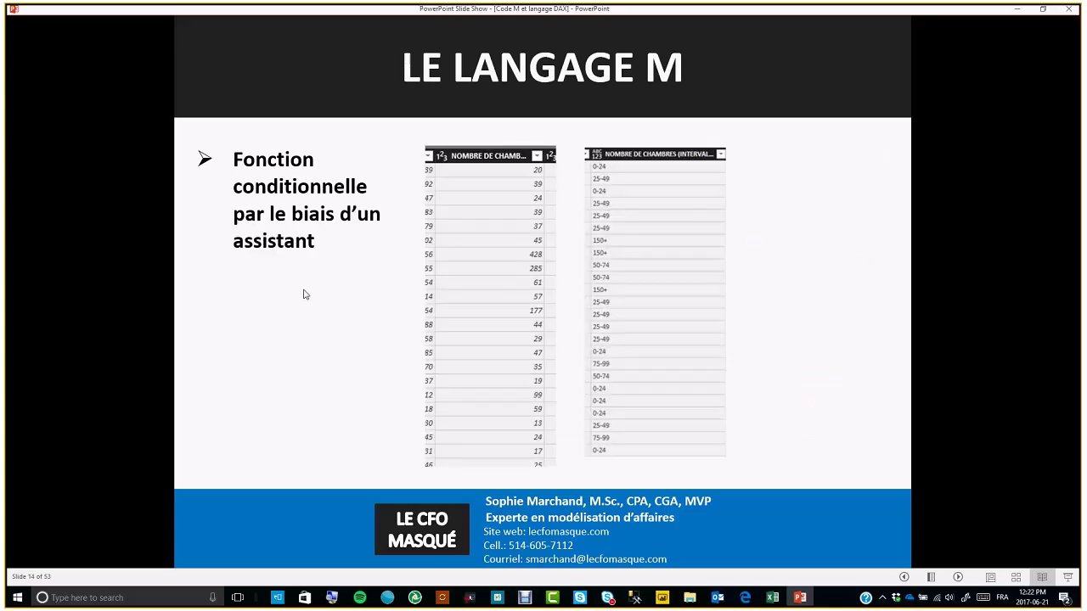
left_click(313, 386)
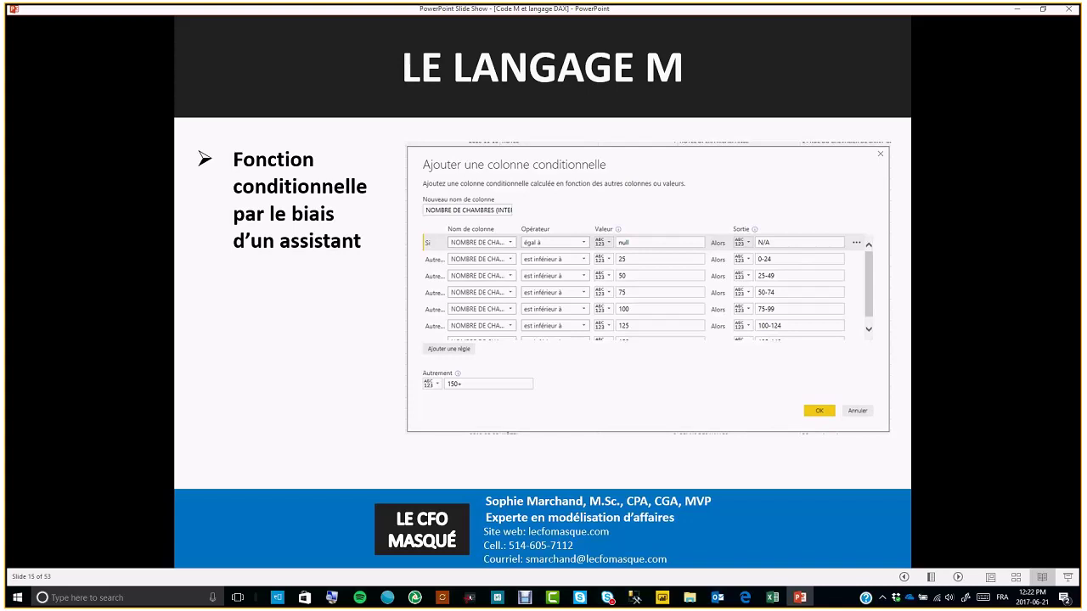
key("Right")
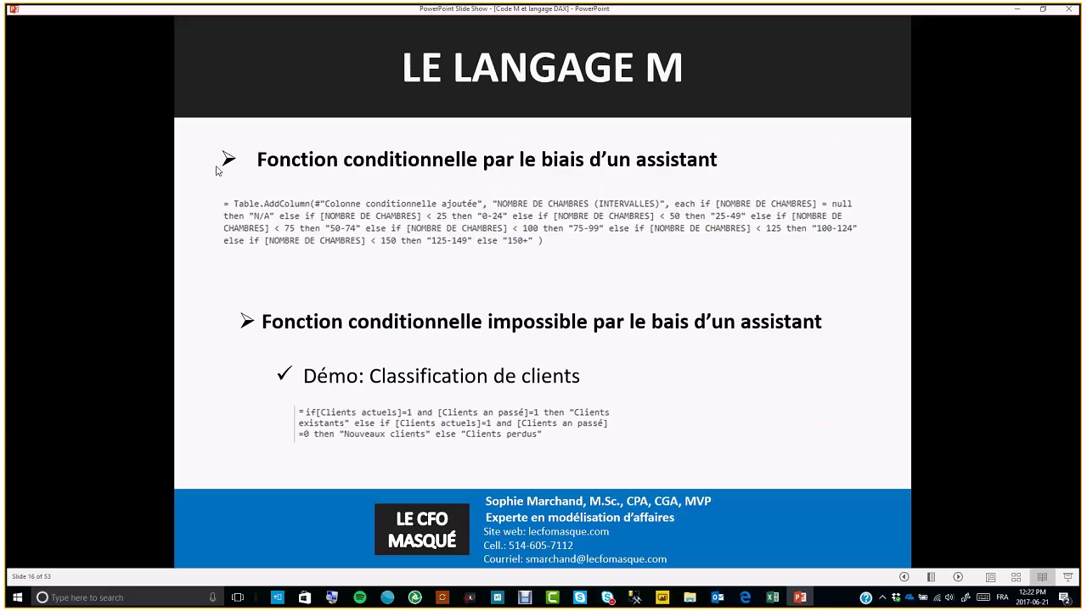
Toggle twice between the conditional column dialog slide and the M code slide
key("Left")
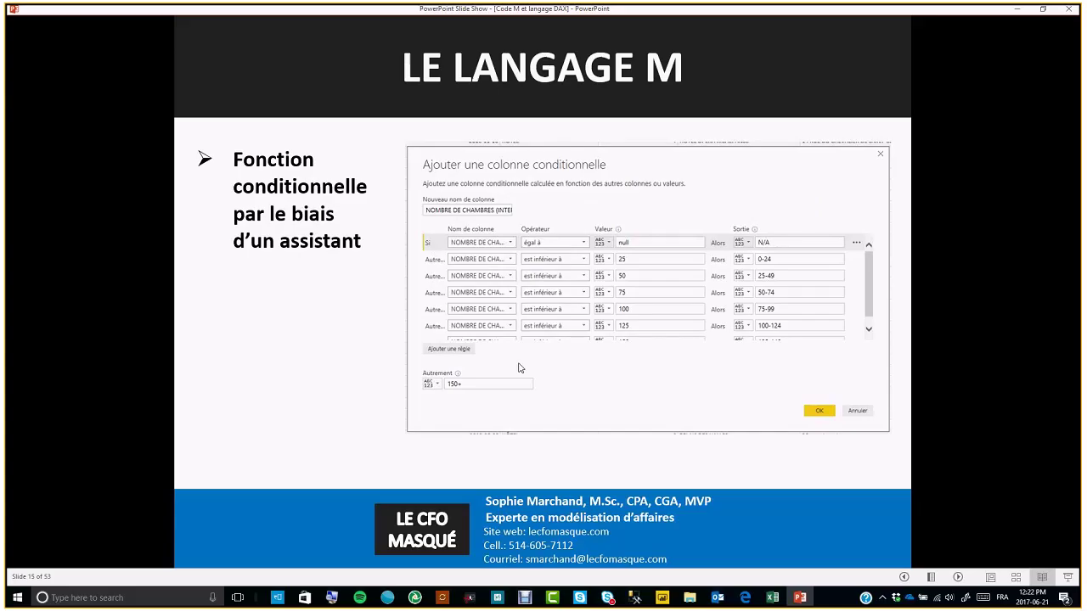
key("Right")
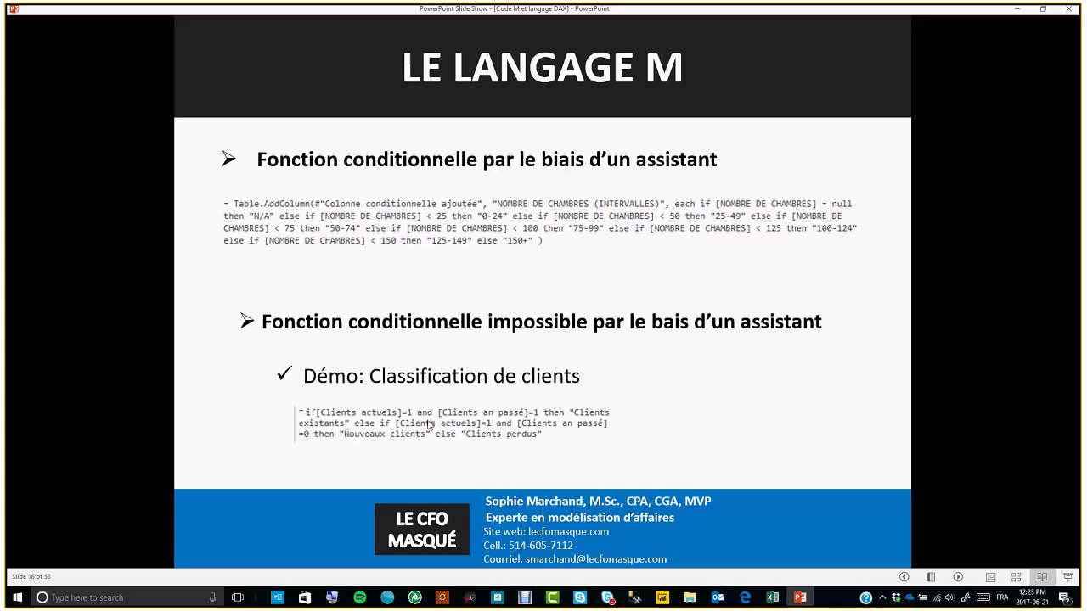
key("Left")
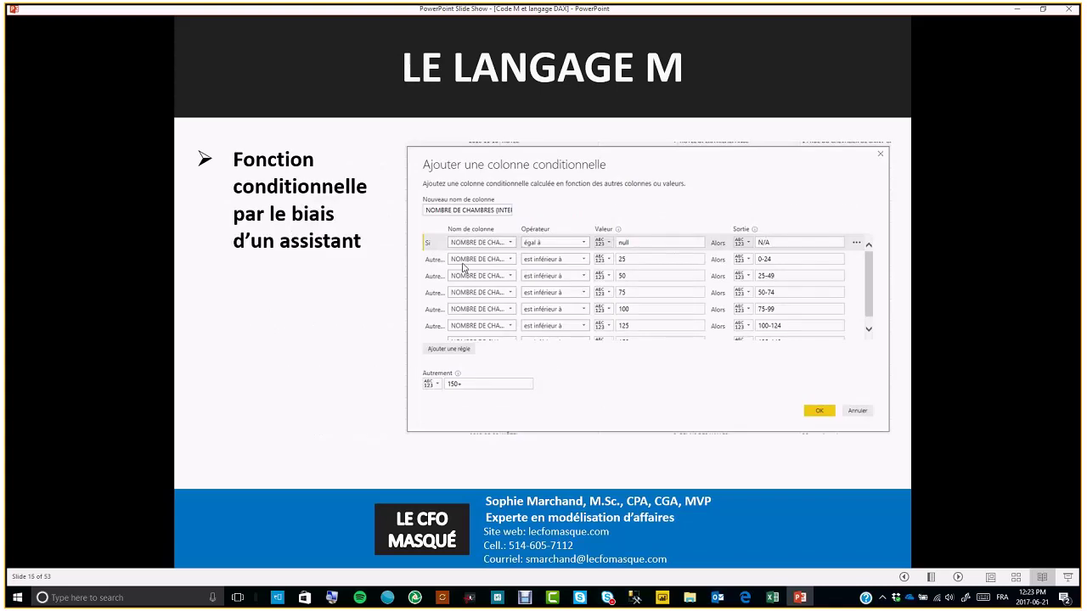
key("Right")
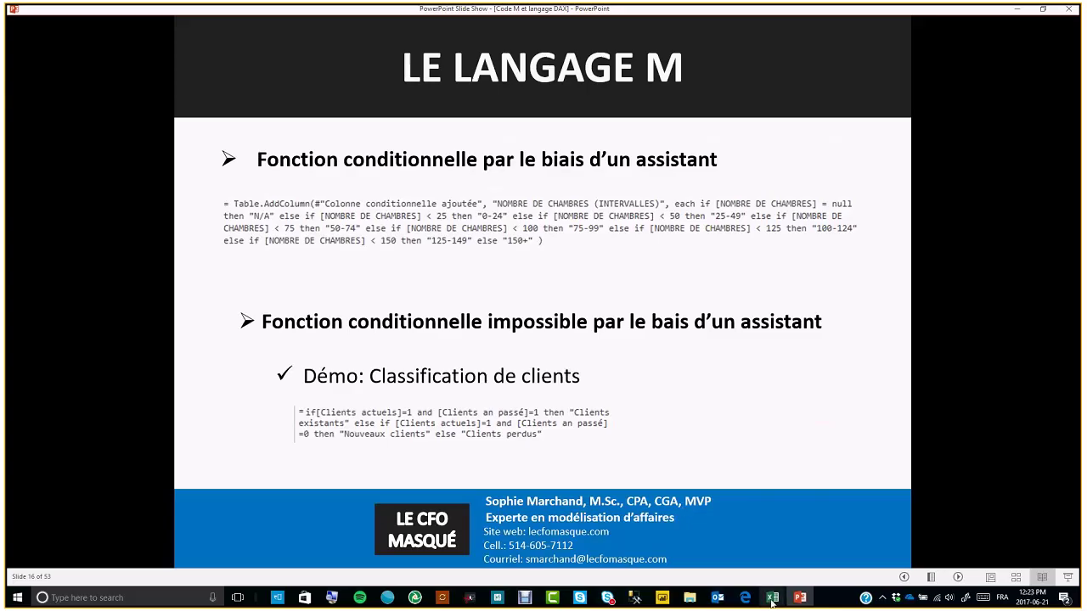
Switch to the Classification de clients workbook and widen column A to fit client names
mouse_move(772, 603)
left_click(753, 575)
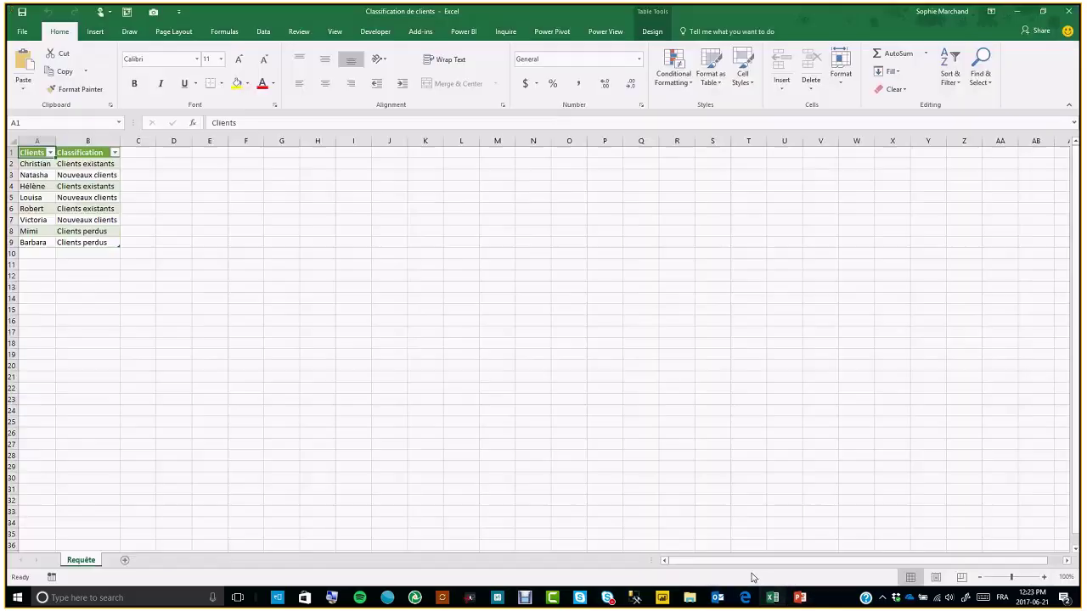
left_click(94, 197)
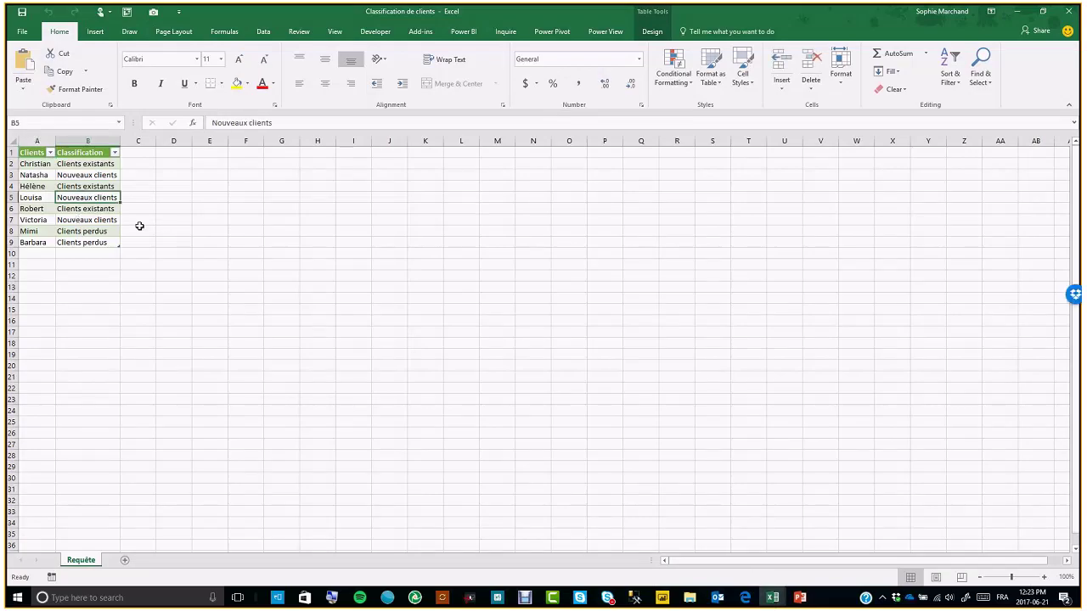
left_click_drag(56, 141, 77, 141)
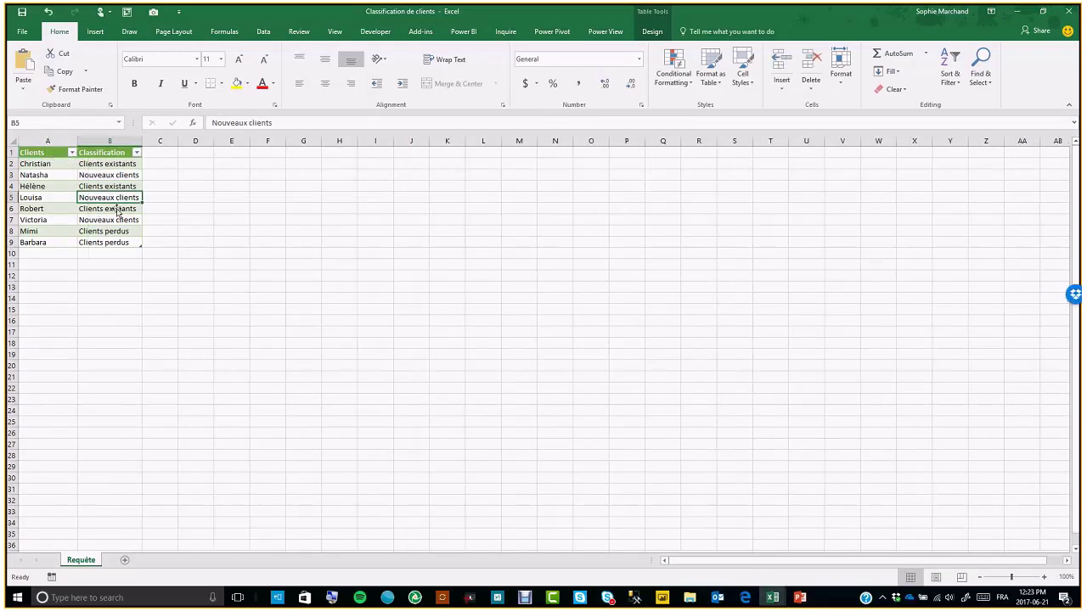
Show Data > Queries & Connections and select the ClassificationClients query
left_click(263, 32)
left_click(309, 52)
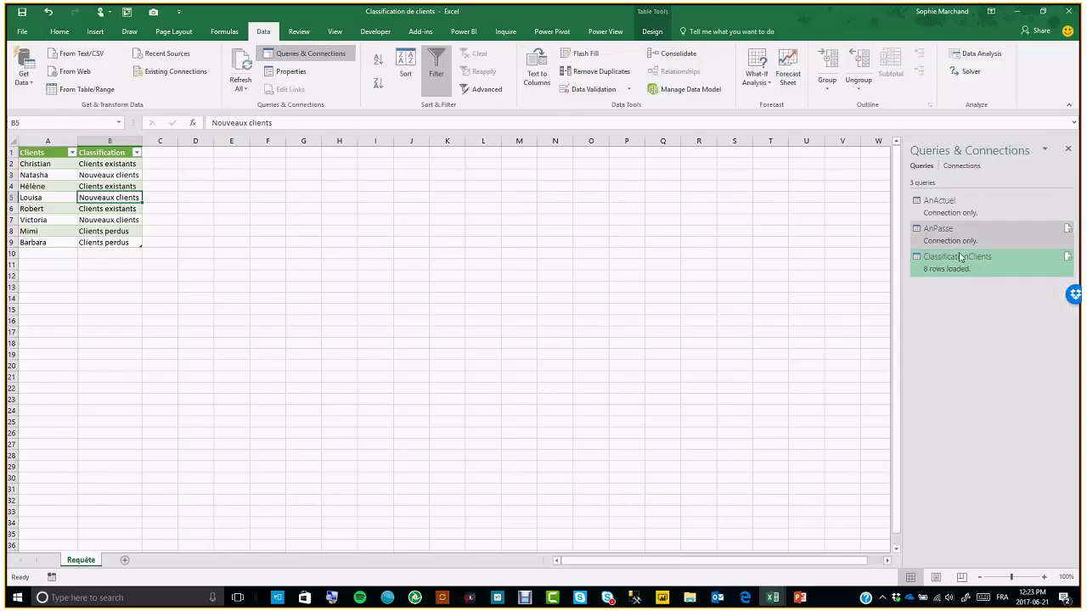
left_click(961, 258)
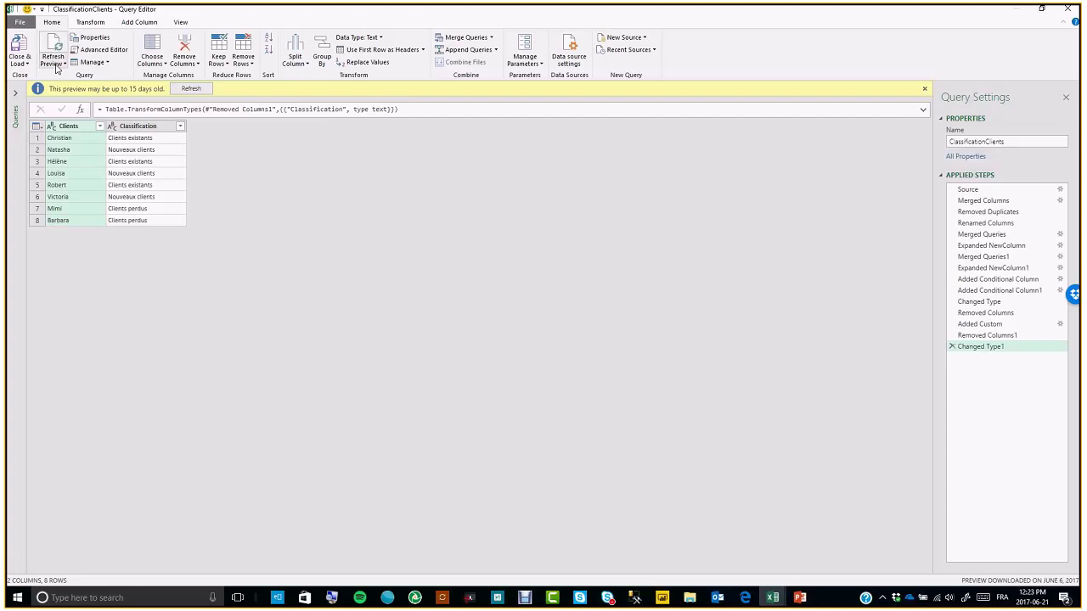
Preview the AnPasse and AnActuel queries, then return to ClassificationClients
left_click(14, 93)
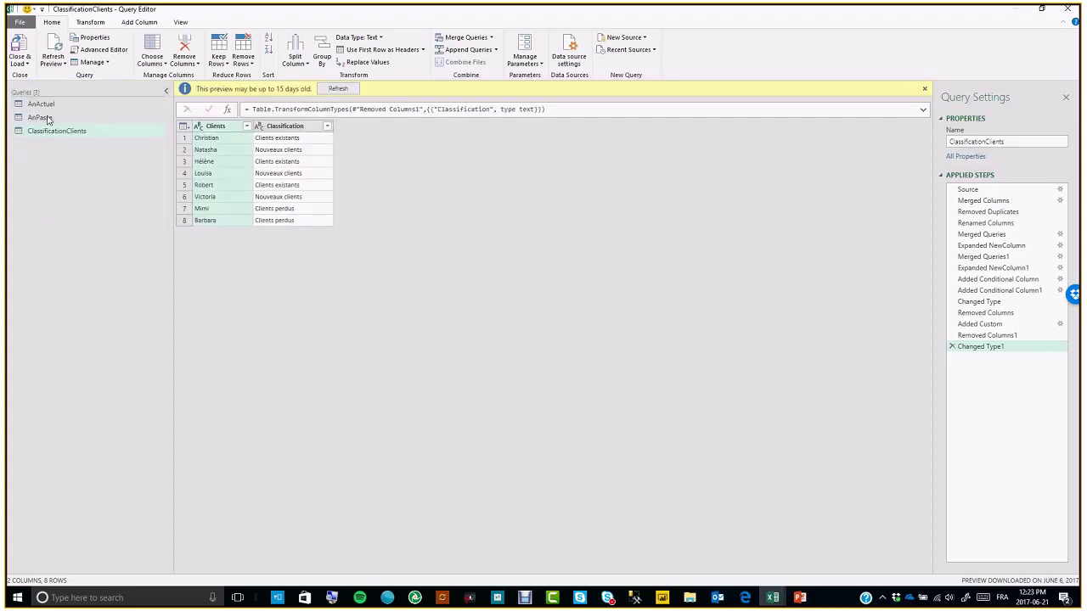
left_click(40, 117)
mouse_move(206, 138)
left_mouse_down()
mouse_move(216, 151)
mouse_move(20, 143)
left_mouse_up()
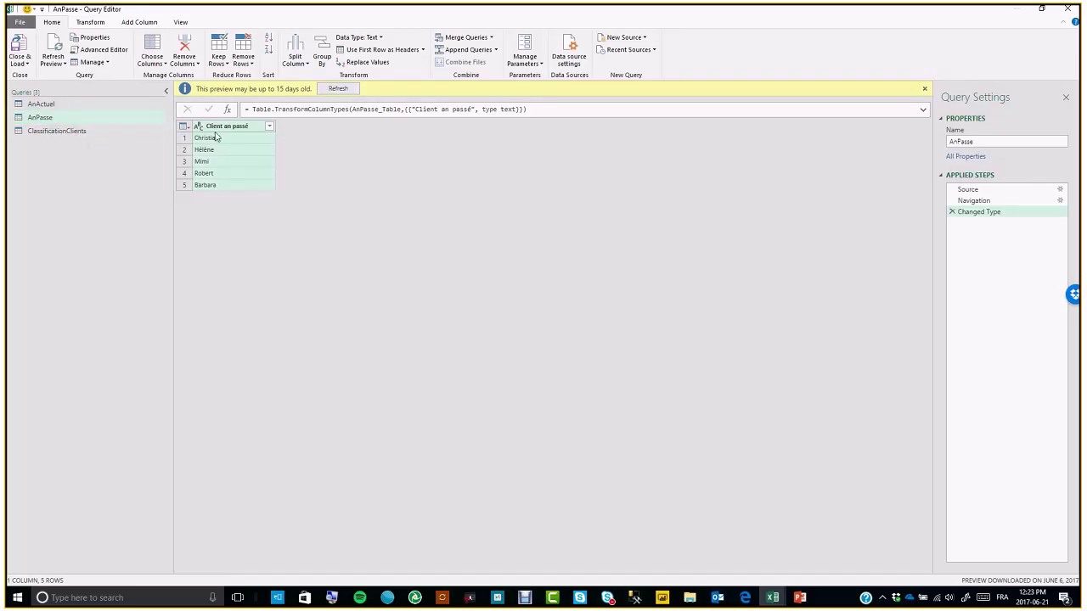
left_click(41, 104)
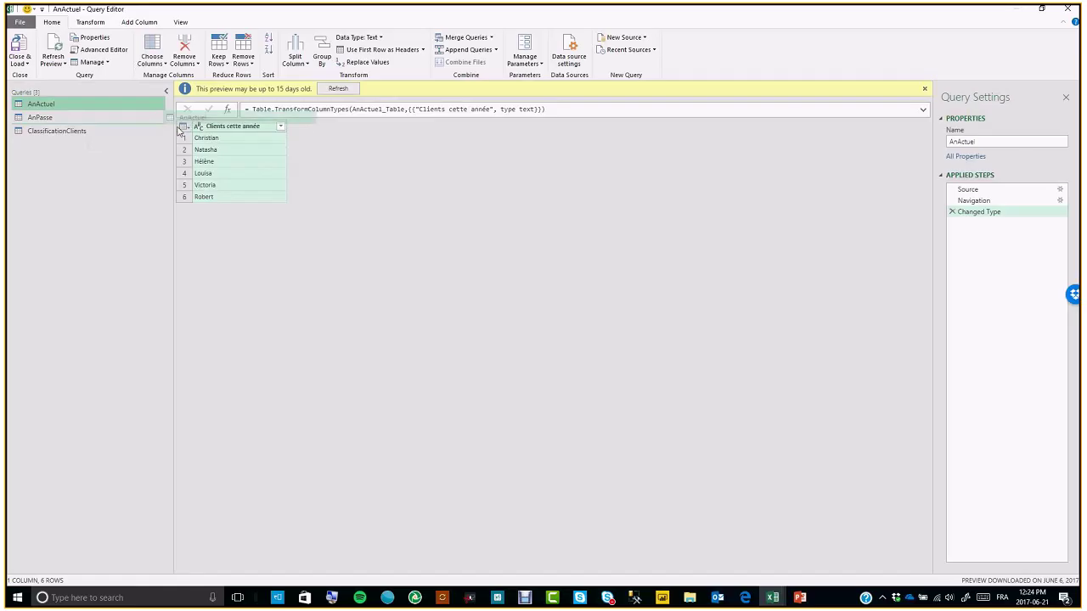
left_click_drag(49, 111, 132, 157)
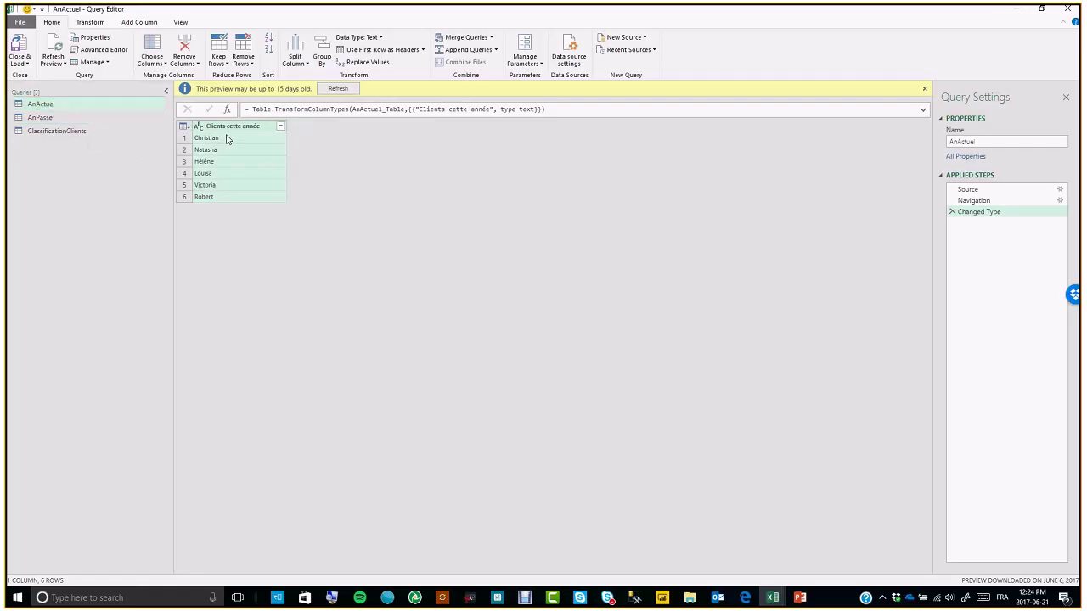
left_click(95, 131)
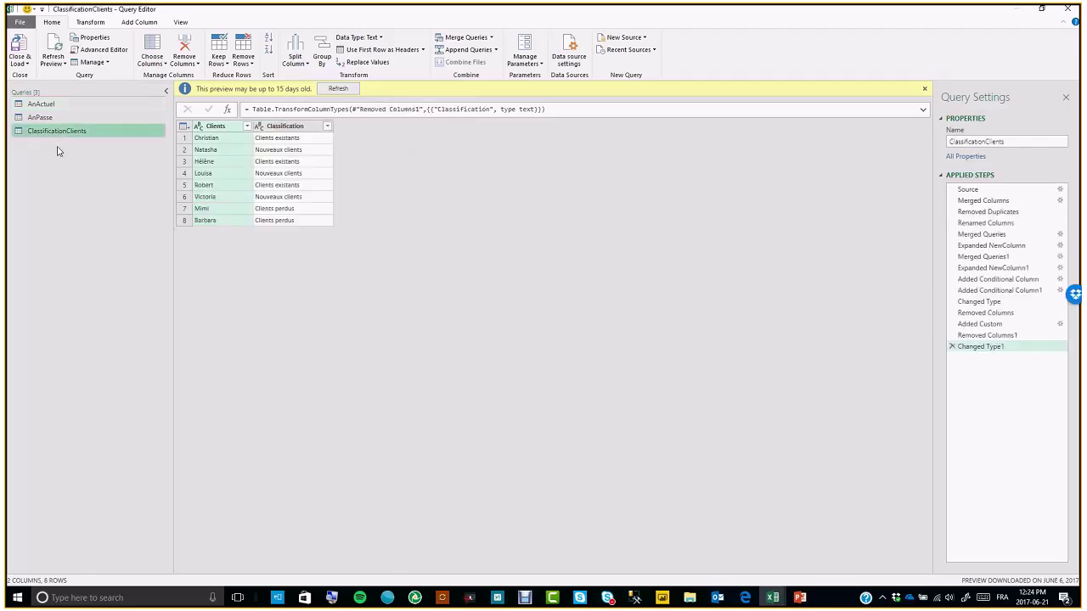
Step through the Source, merged columns, removed duplicates and Clients rename steps
left_click(966, 192)
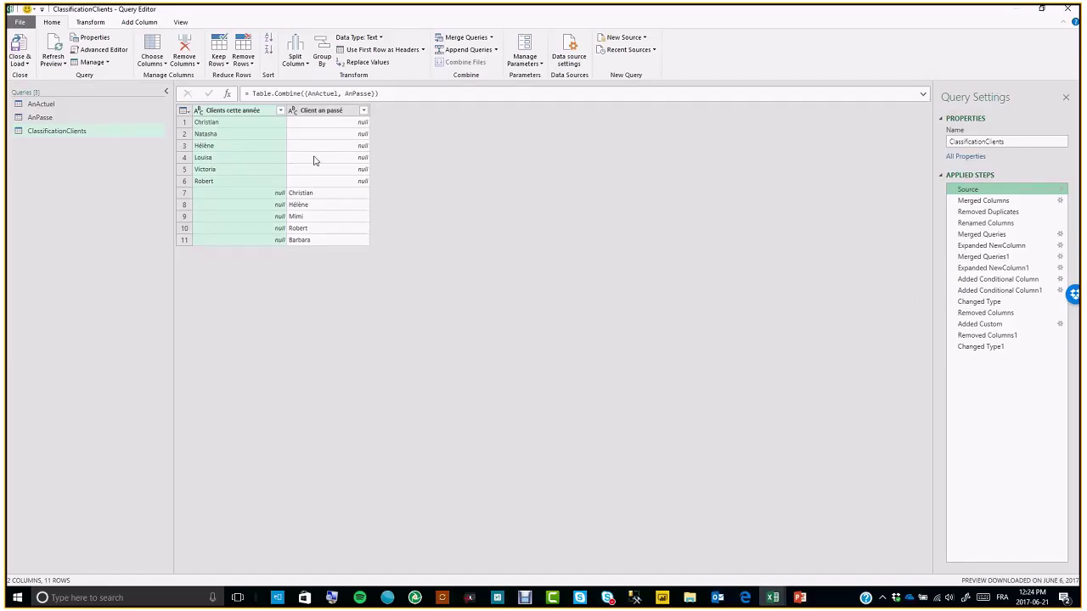
left_click(975, 204)
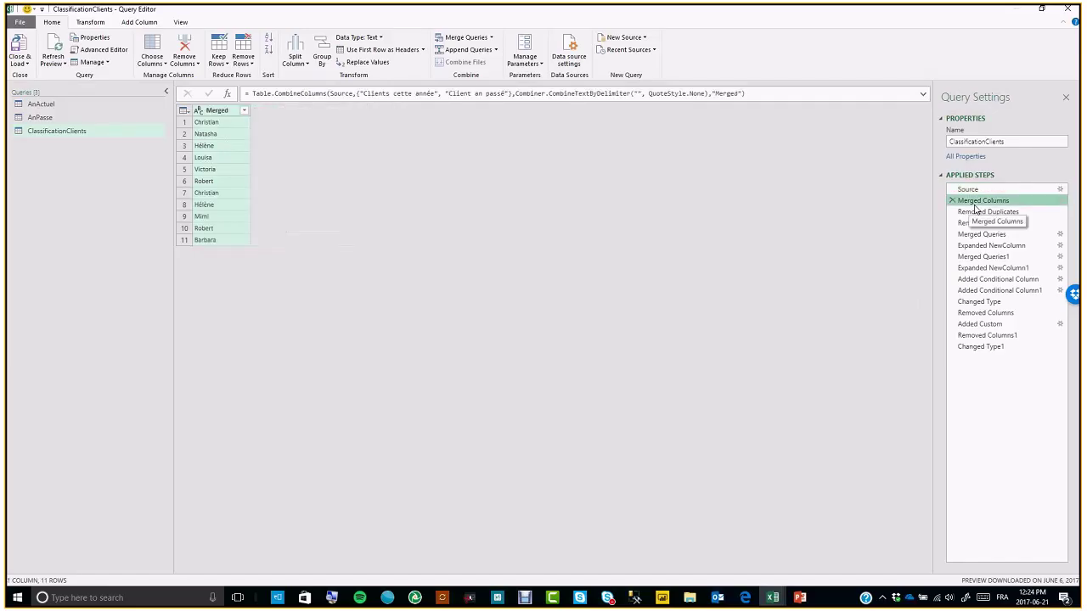
left_click(978, 191)
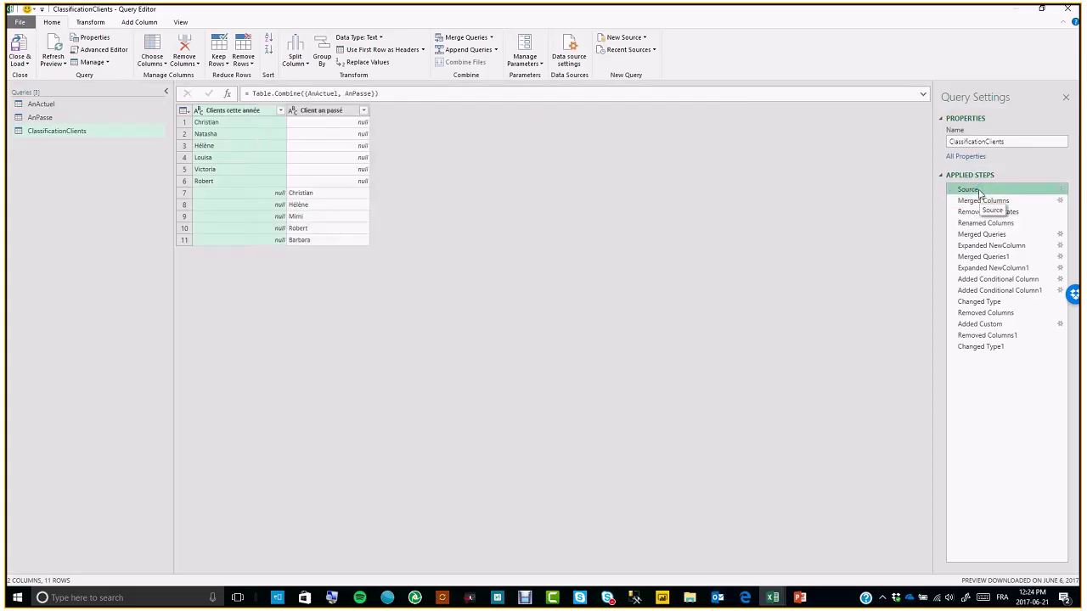
left_click_drag(964, 200, 963, 204)
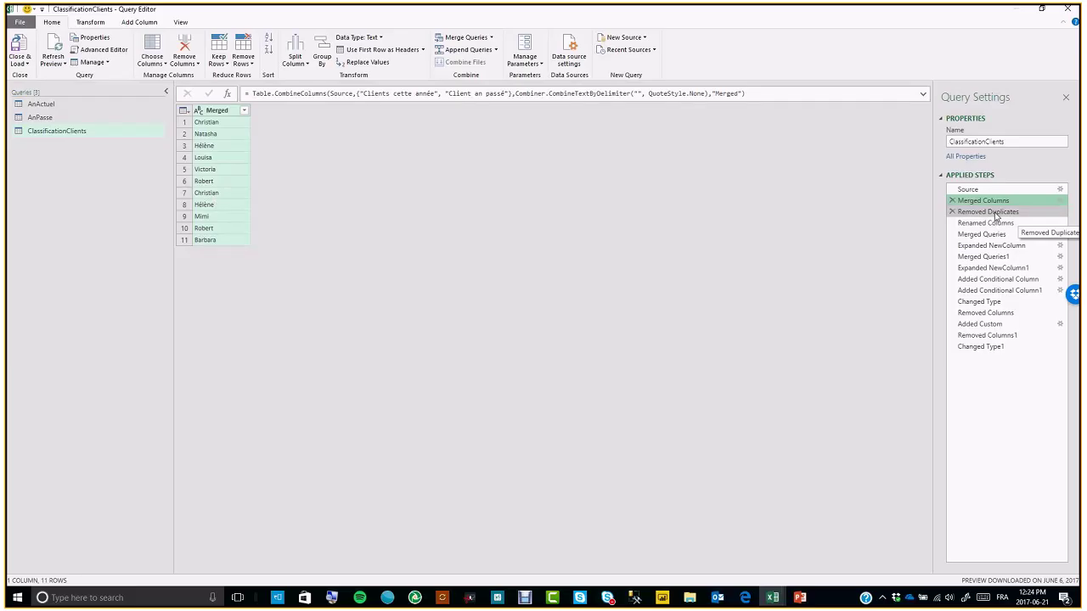
left_click(996, 214)
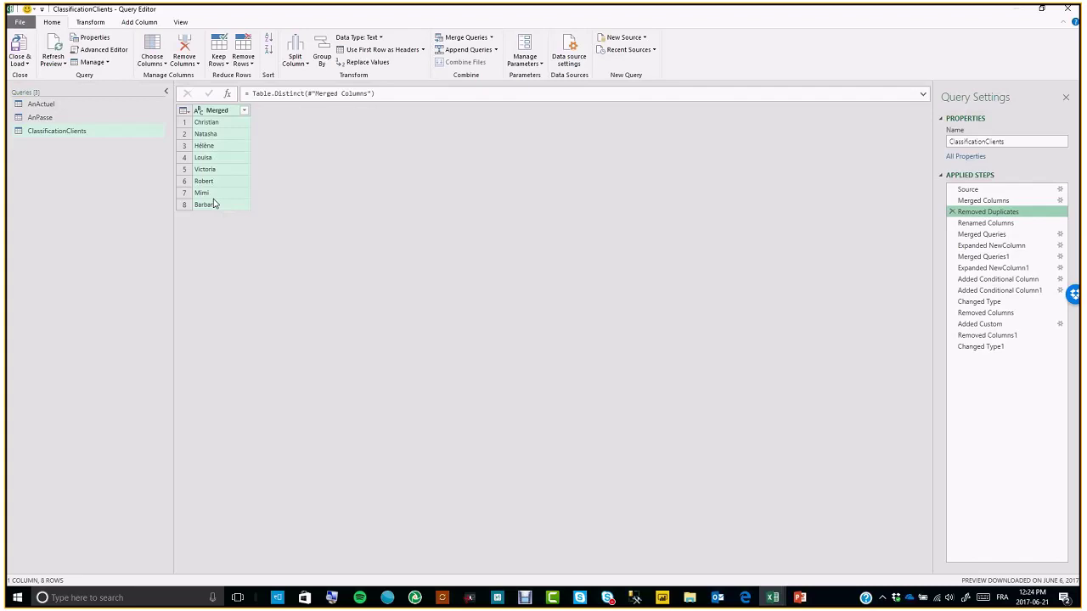
left_click(984, 224)
Review the Merged Queries step's nested tables, the expanded Clients cette année column and the second merge
left_click_drag(983, 242, 584, 179)
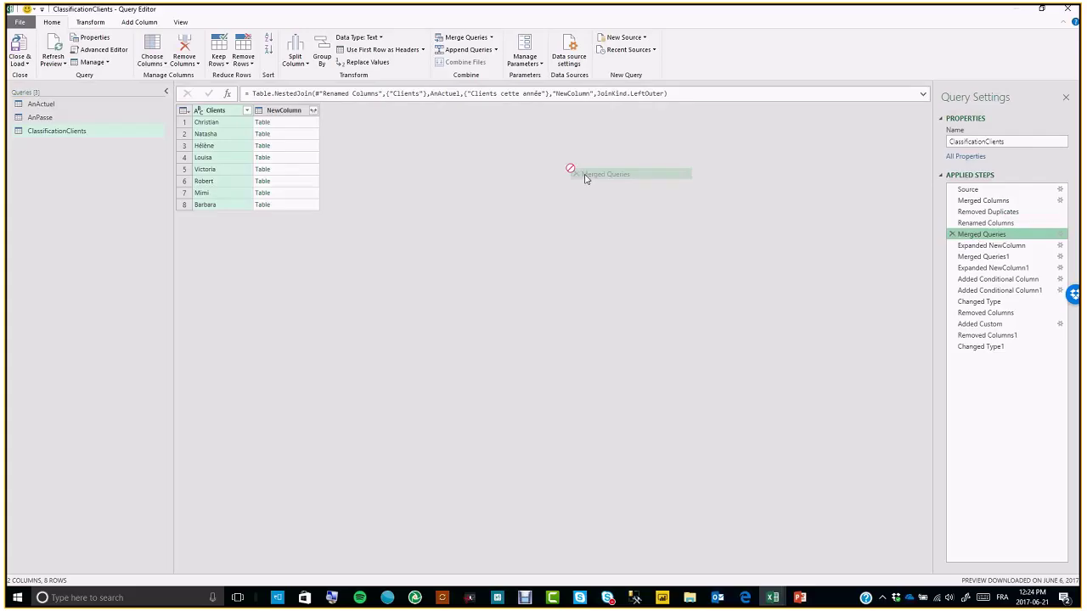
left_click_drag(585, 178, 1006, 237)
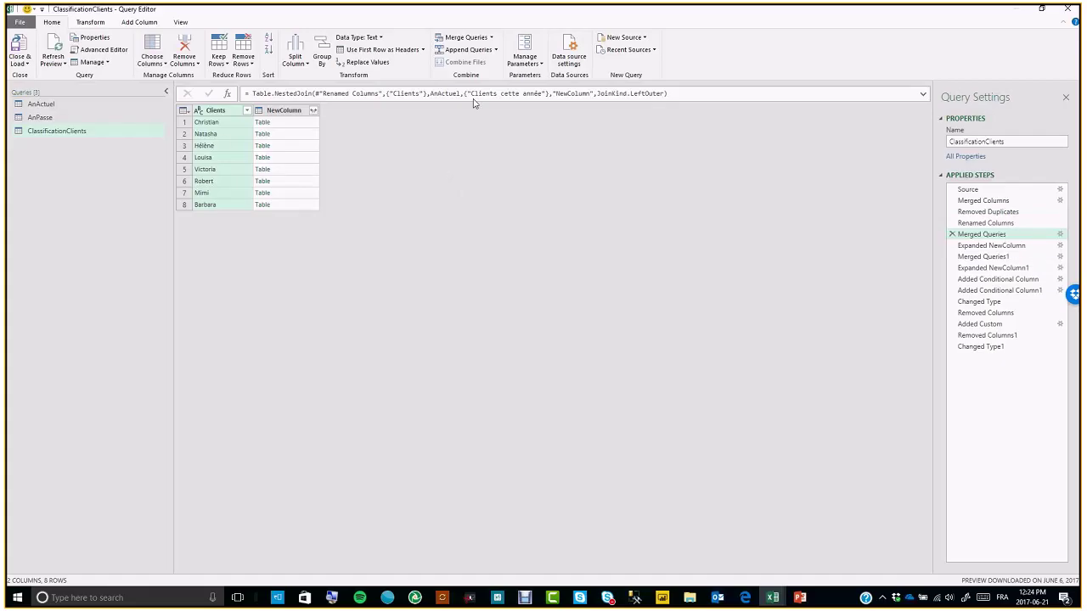
left_click(302, 123)
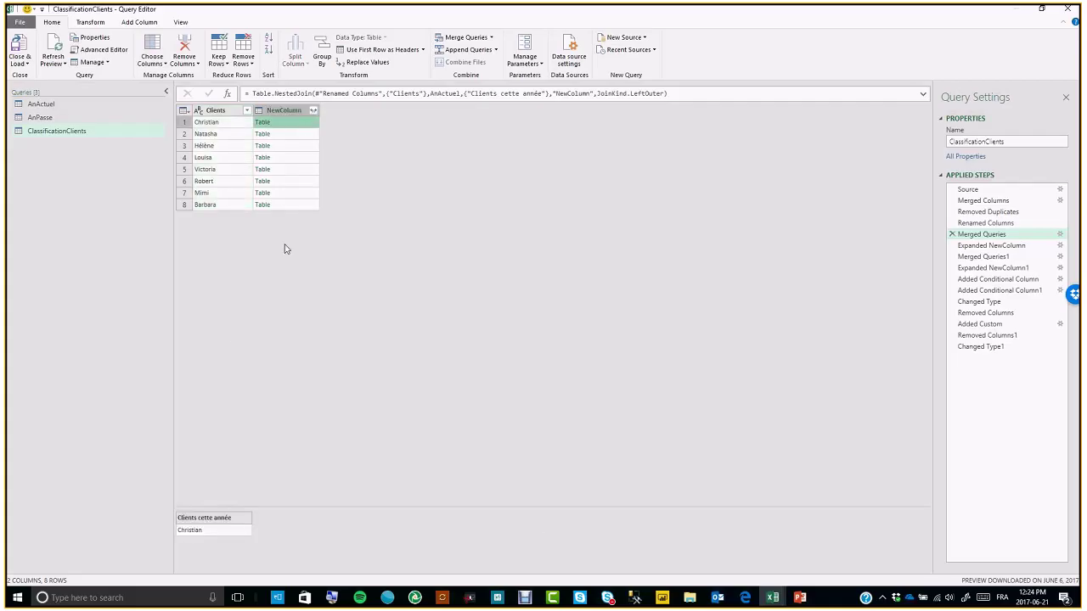
left_click(306, 134)
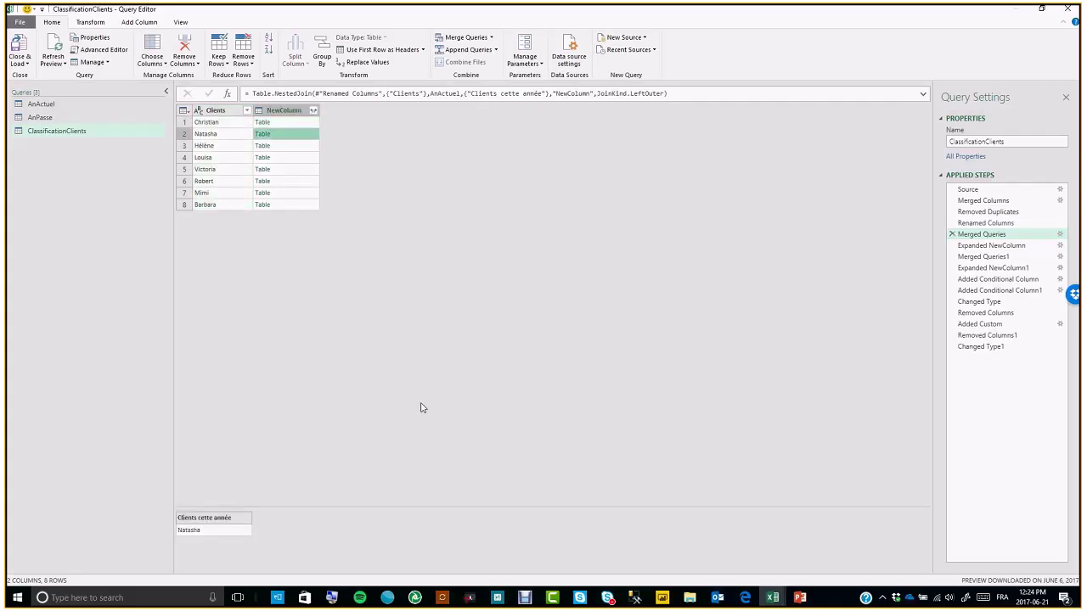
left_click(997, 246)
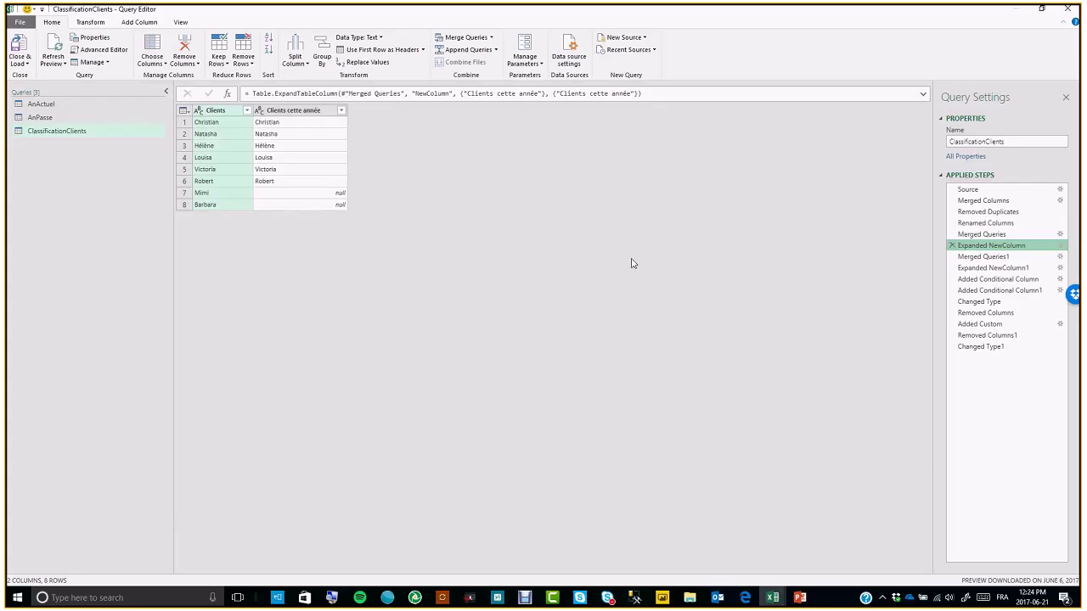
left_click(985, 257)
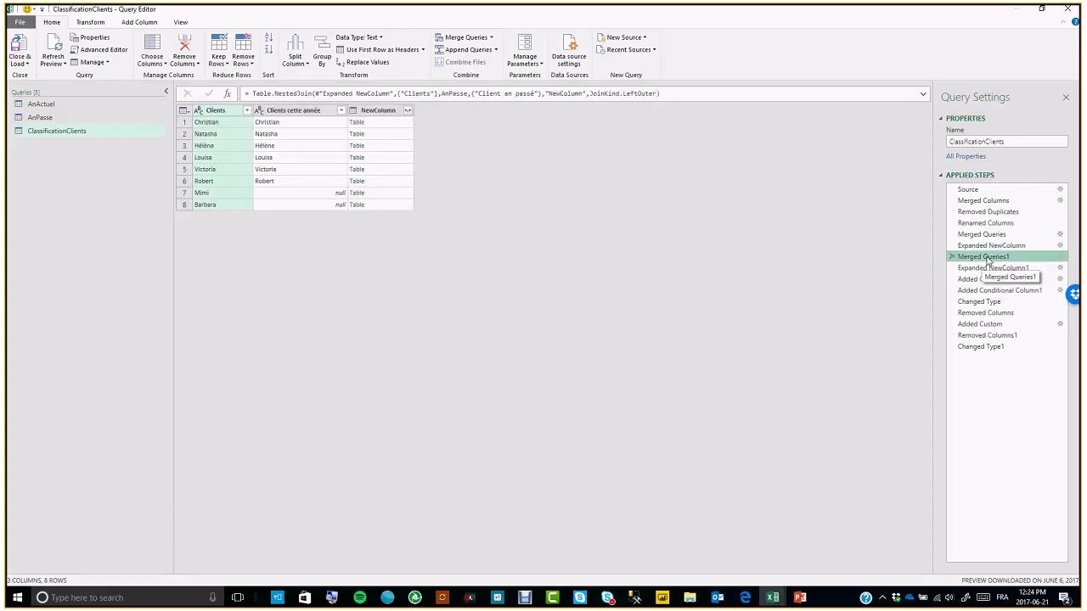
Move Expanded NewColumn1 above Merged Queries1, then try deleting the erroring step
left_click_drag(988, 271, 954, 263)
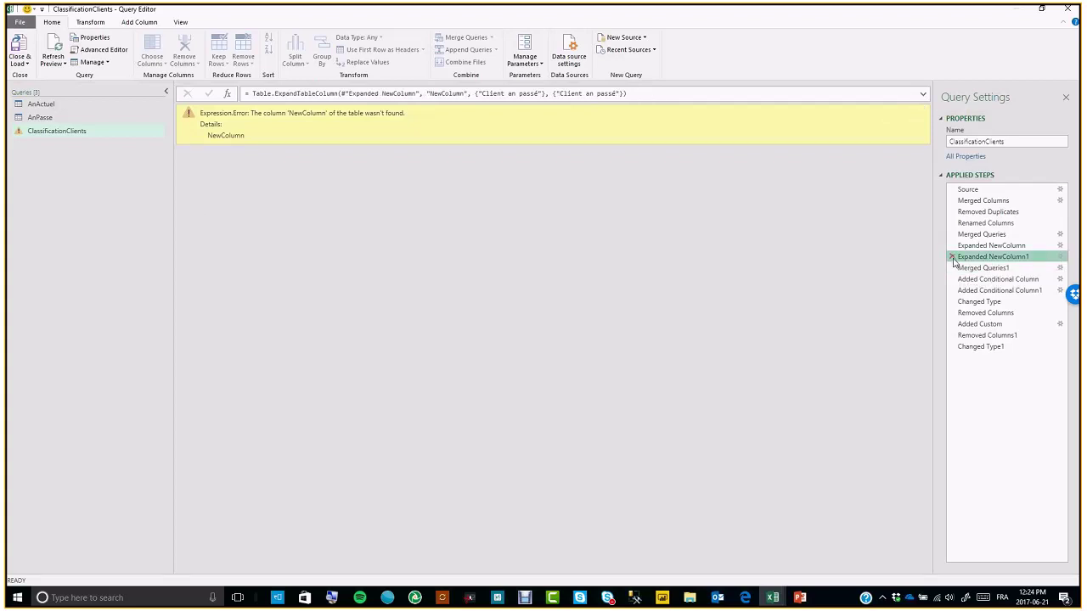
left_click(952, 256)
left_click(597, 330)
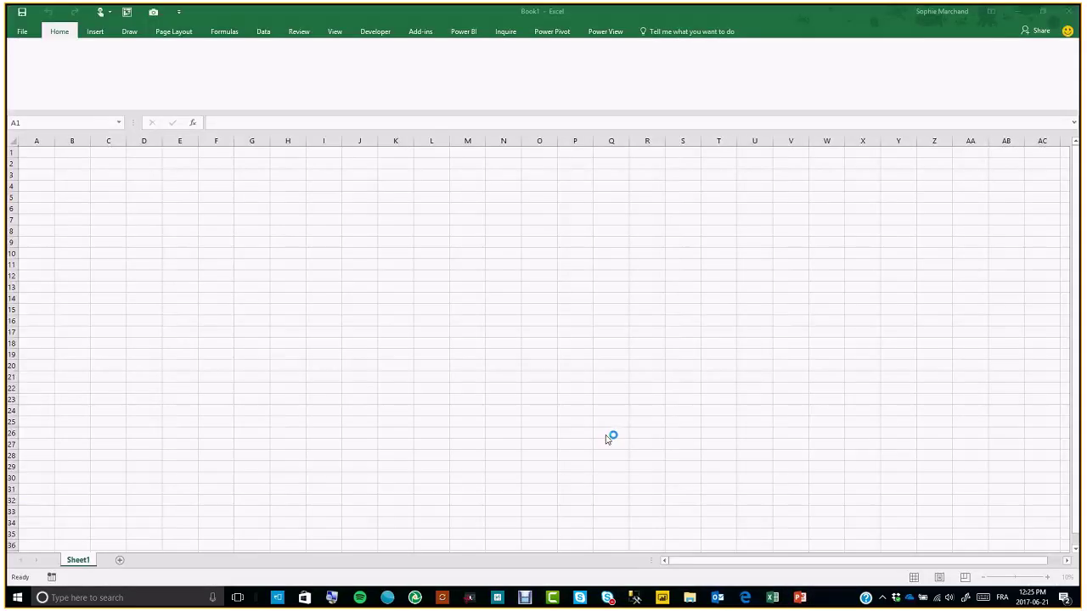
Reopen the Classification de clients workbook from the recent files list
left_click(25, 32)
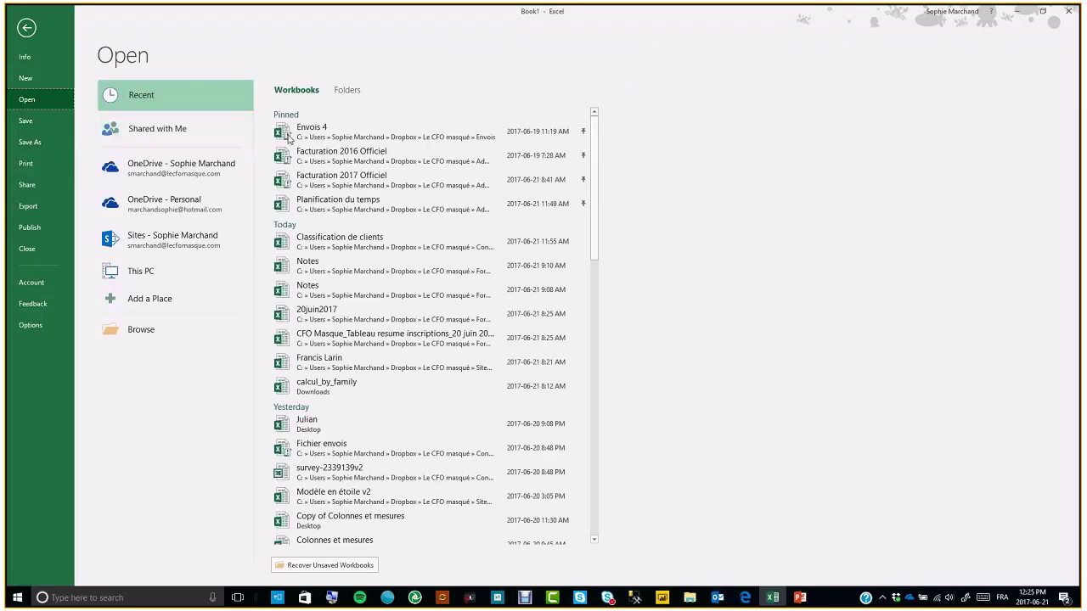
left_click(343, 244)
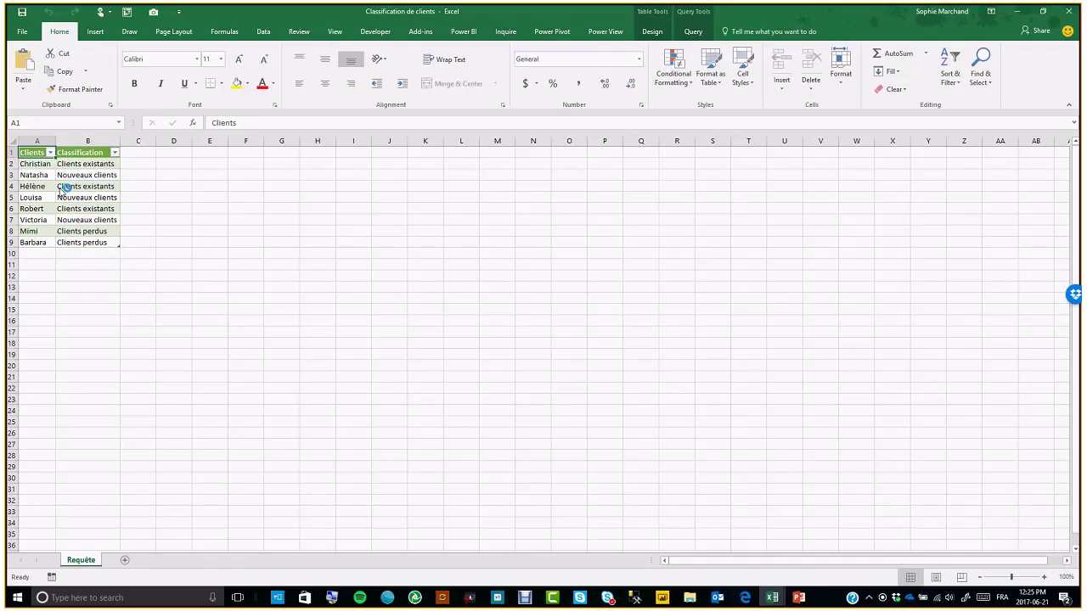
left_click(66, 188)
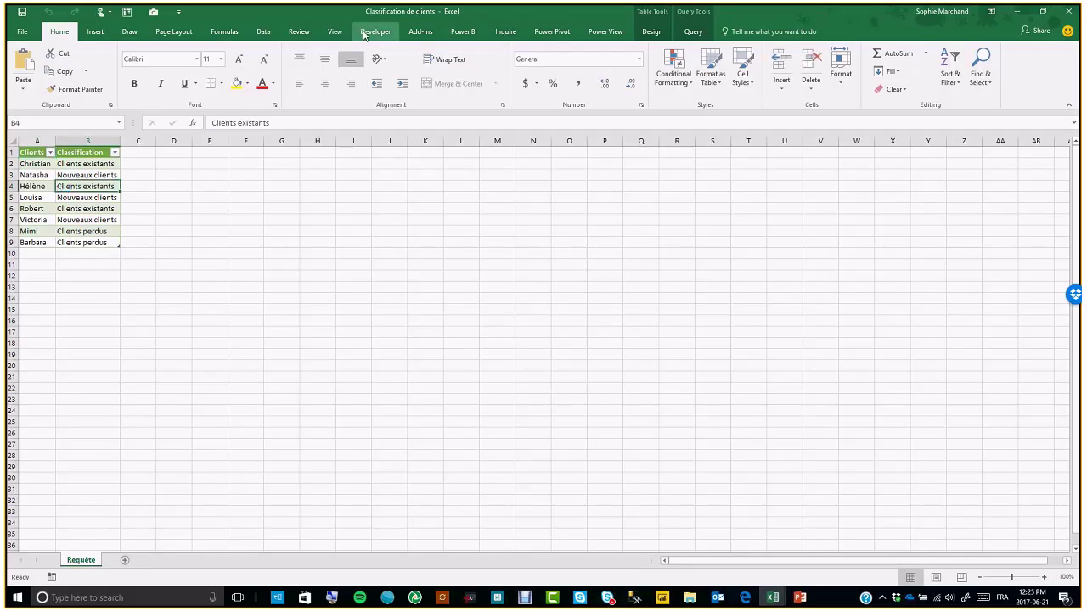
Show Queries & Connections and open the ClassificationClients query for editing
left_click(264, 32)
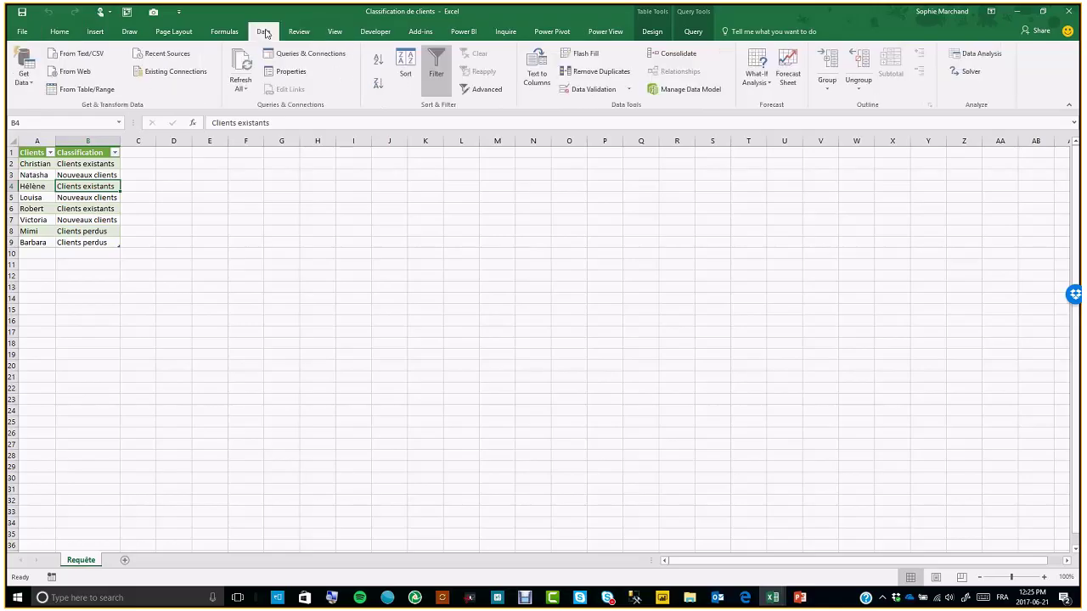
left_click(301, 53)
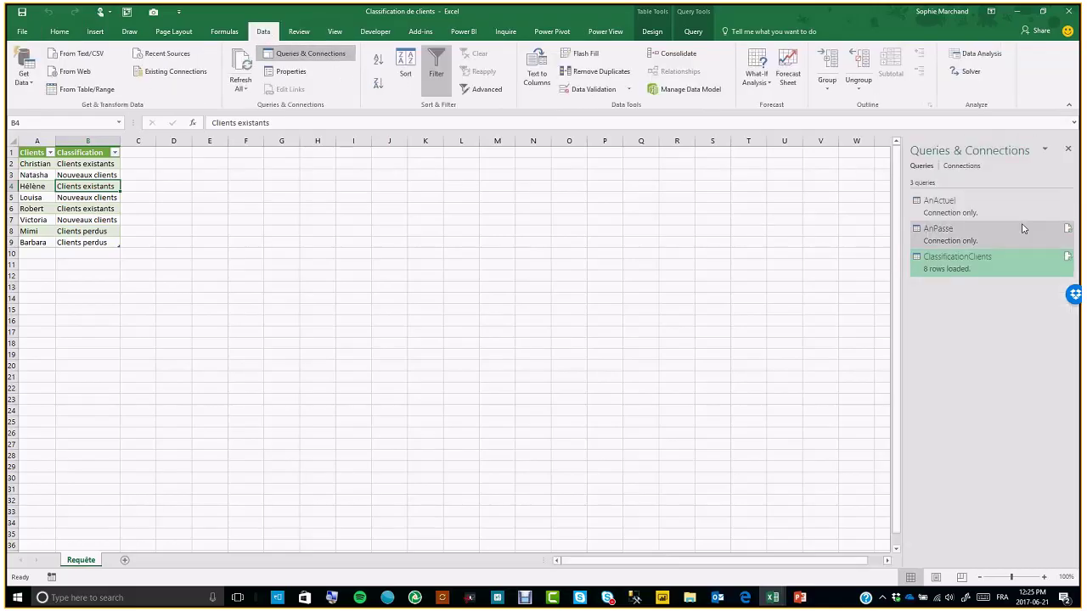
left_click(959, 268)
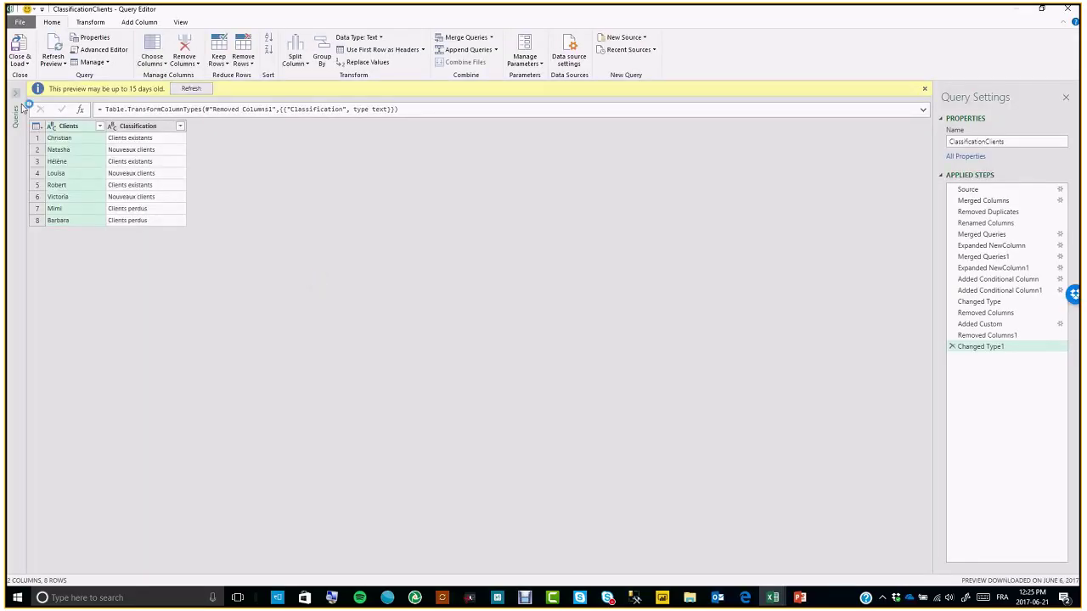
Preview each applied step from Merged Queries1 through the flag columns to Added Custom's Classification column
left_click(990, 257)
left_click(990, 268)
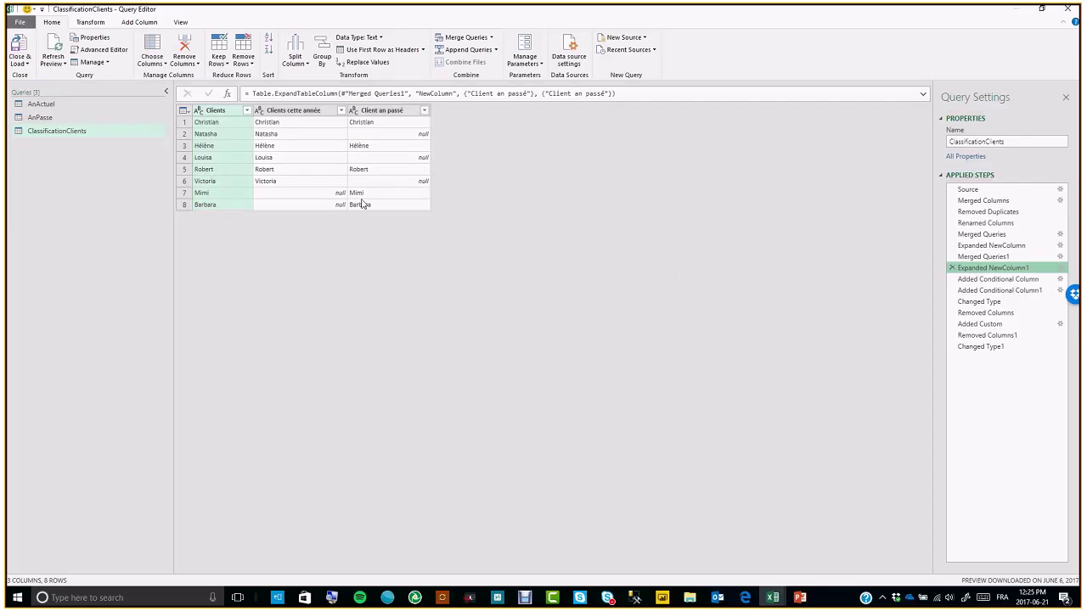
left_click(998, 279)
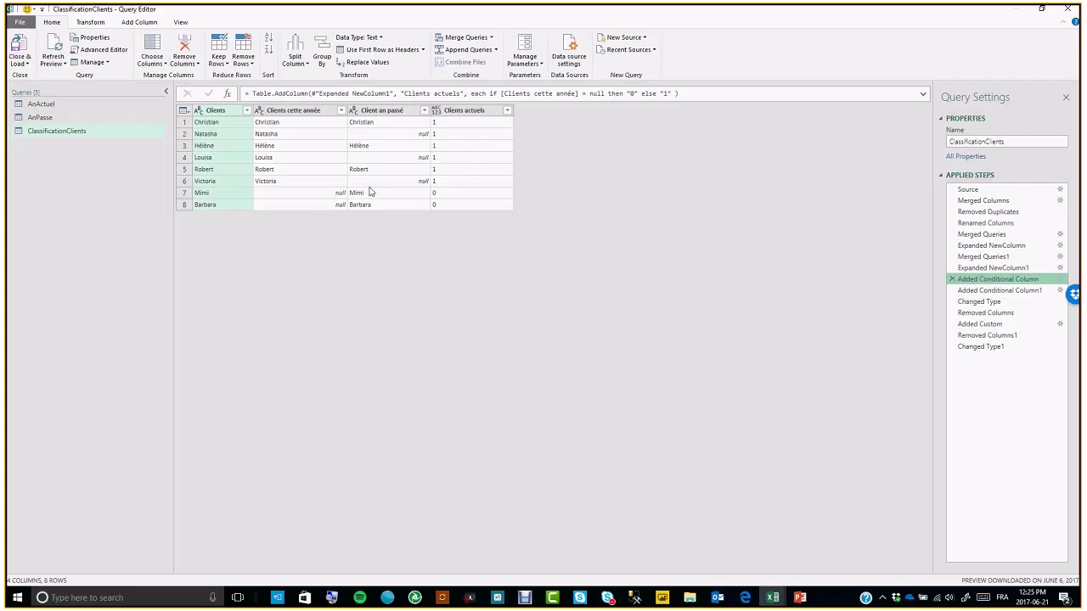
left_click(1006, 292)
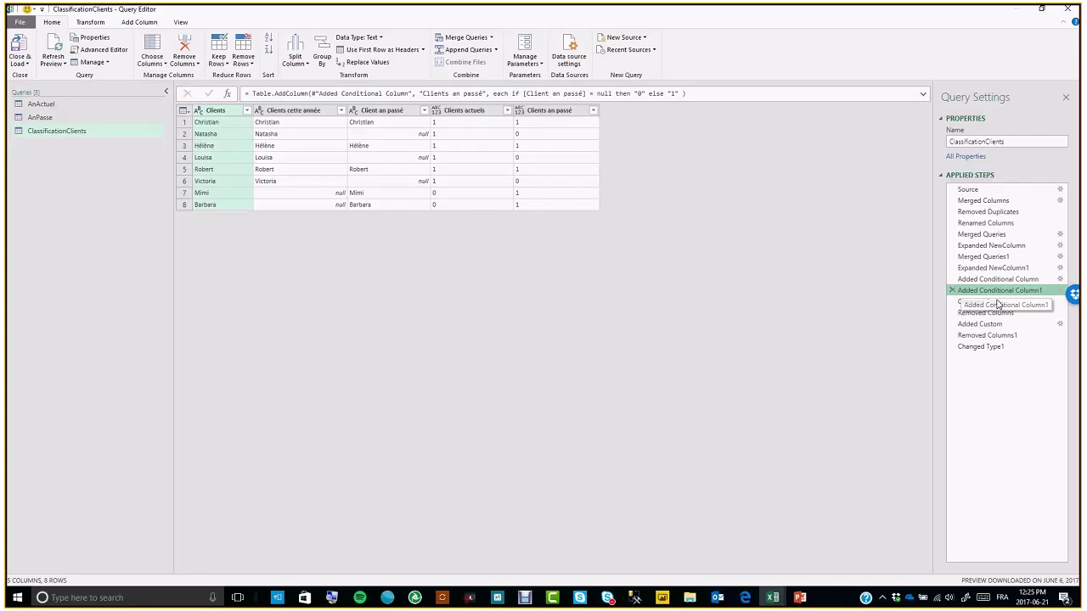
left_click(990, 303)
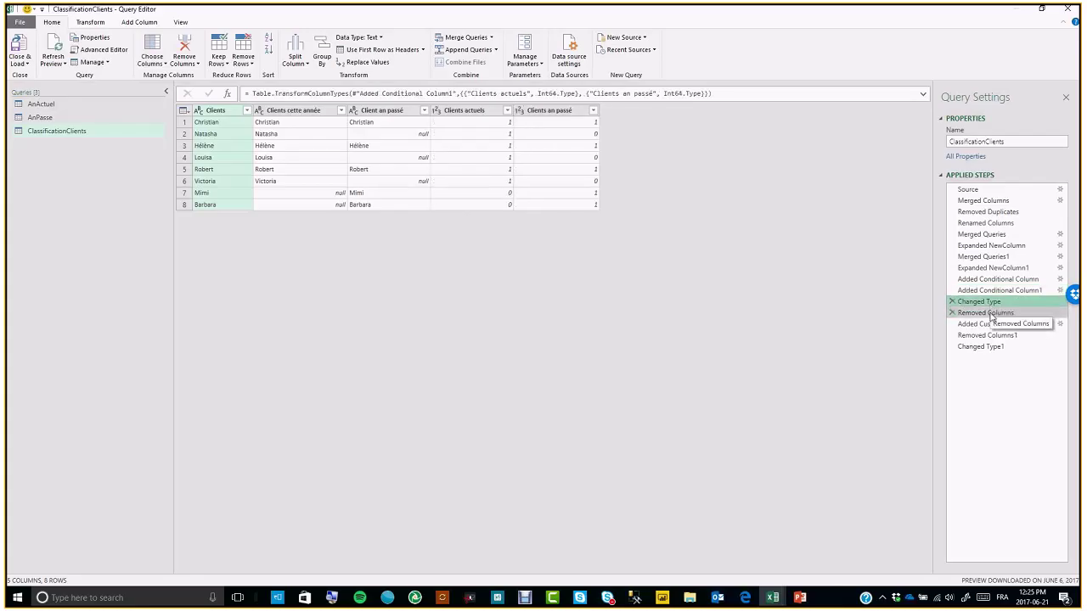
left_click(990, 314)
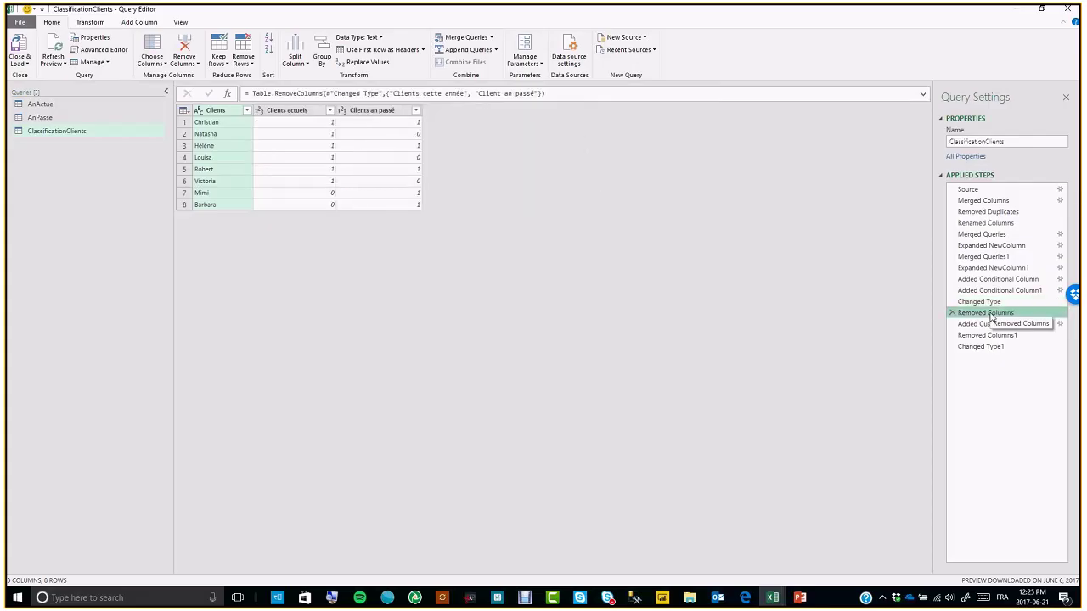
left_click(987, 326)
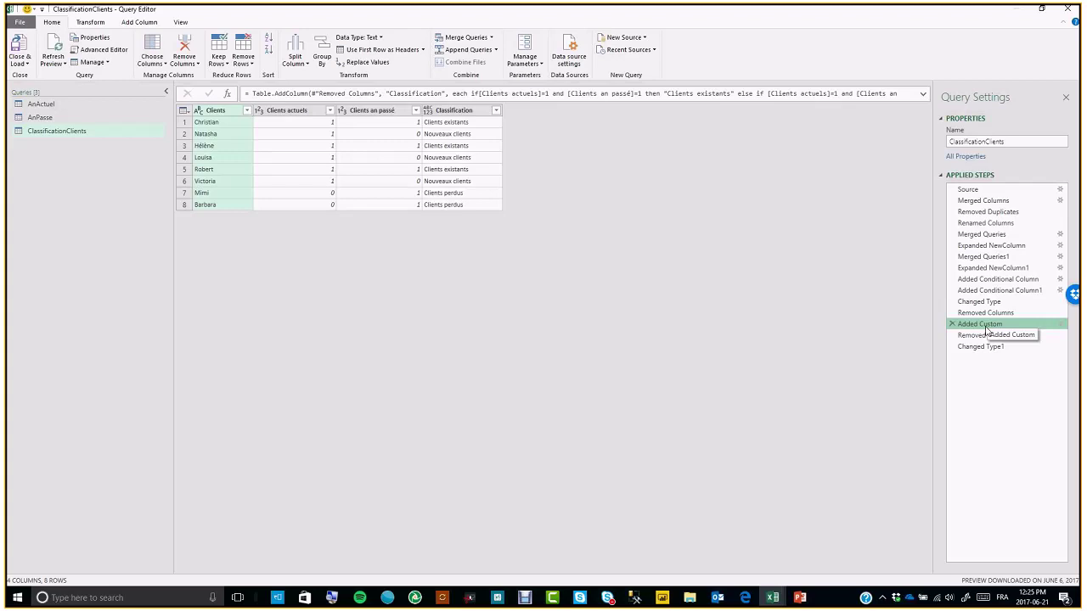
double_click(987, 326)
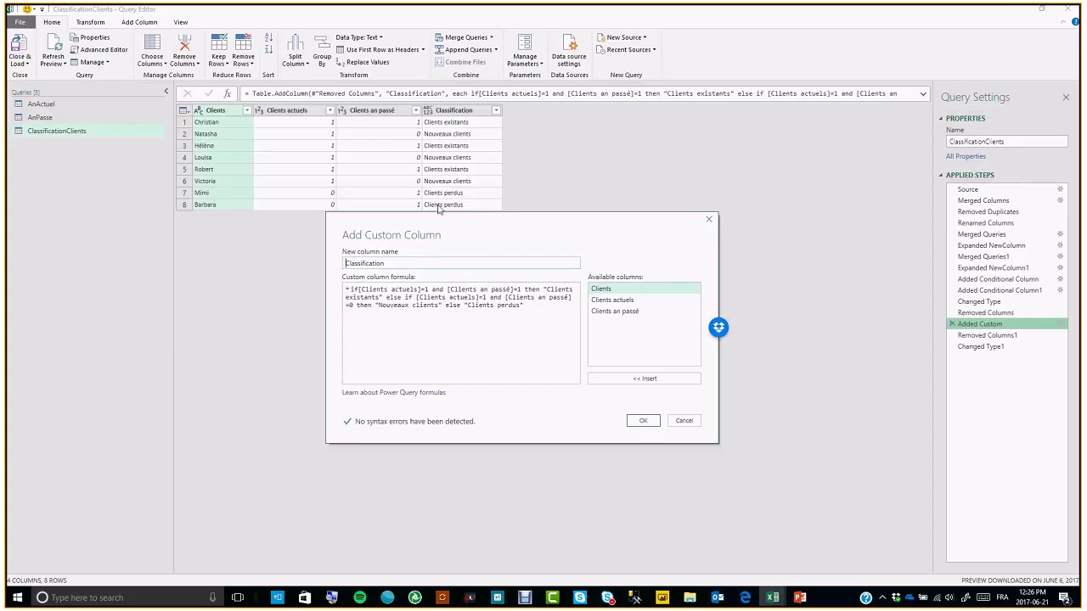
left_click(710, 221)
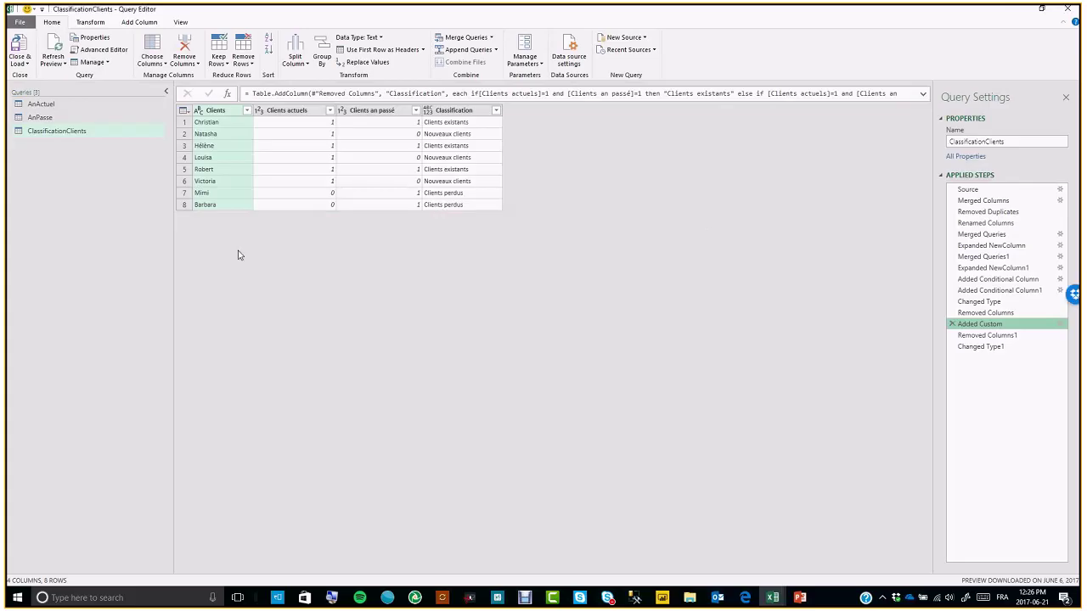
Return to the PowerPoint slideshow and advance to slide 18, 'Création d'une table de dates'
left_click(800, 598)
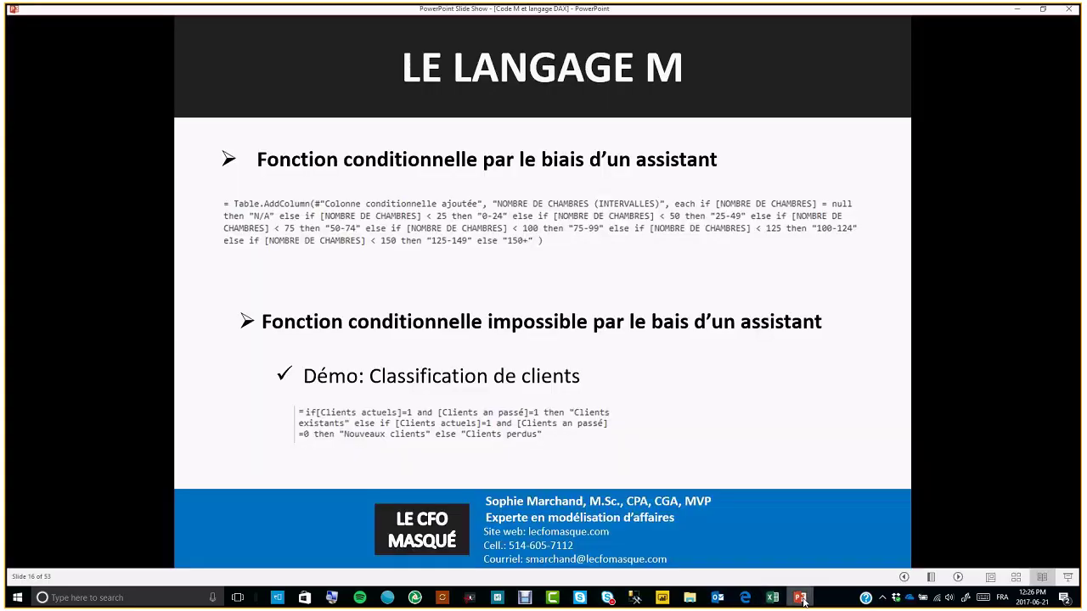
left_click(511, 378)
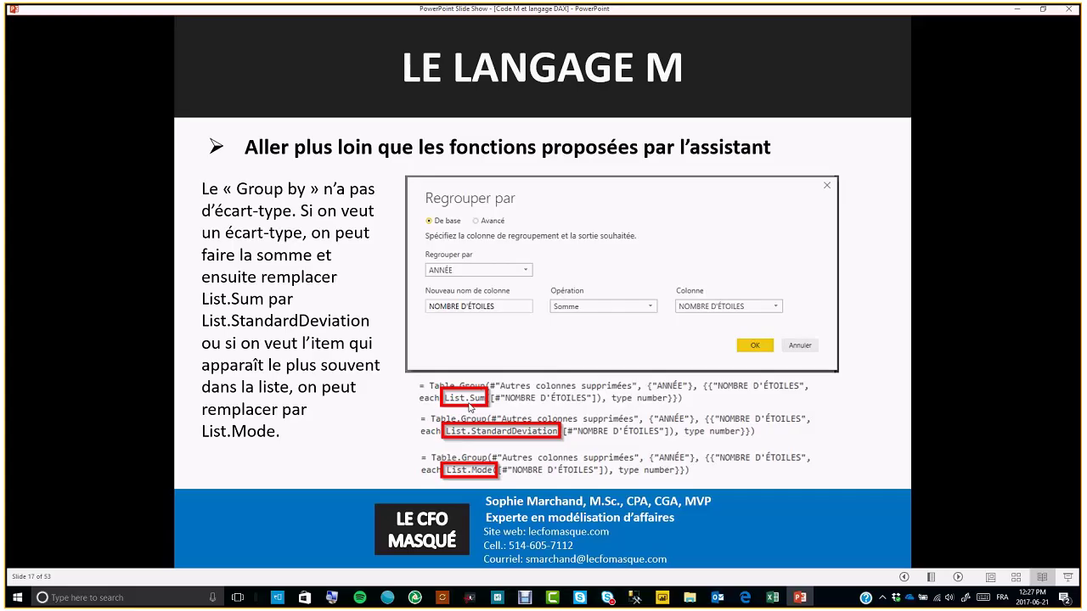
left_click(467, 493)
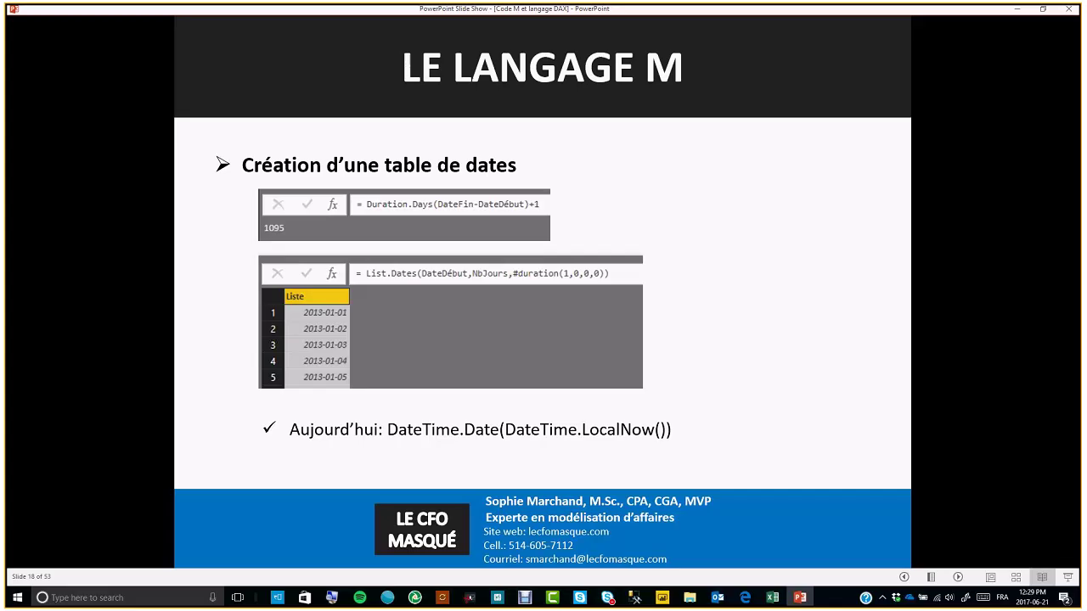
Advance the slide show to slide 19, on retrieving information with Excel.CurrentWorkbook()
key("Right")
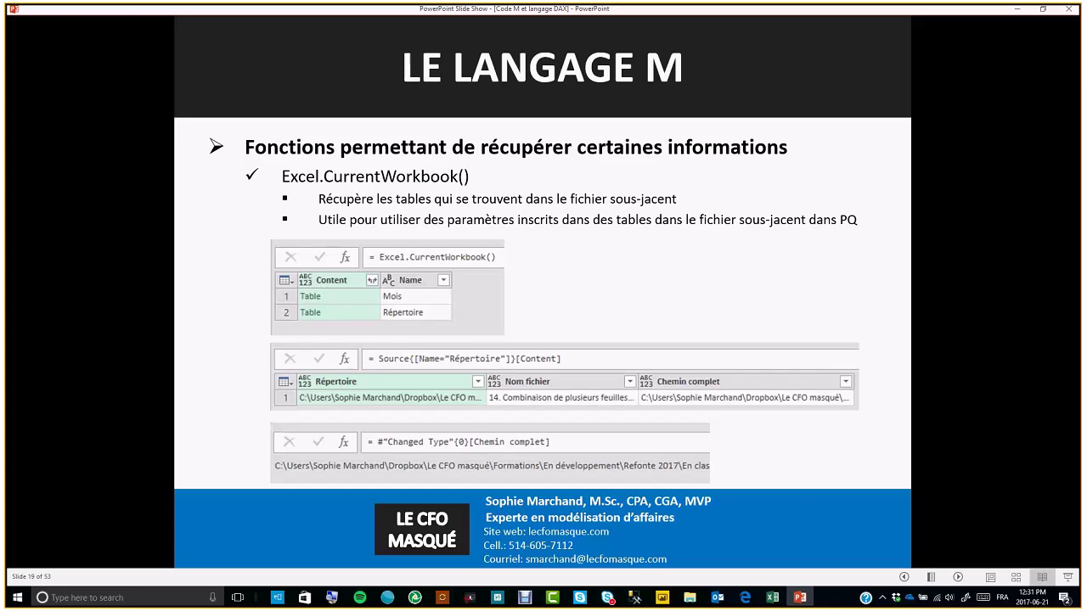
Advance to slide 20 on creating a parameter, then bring up the Modèle budget Power BI window
key("Right")
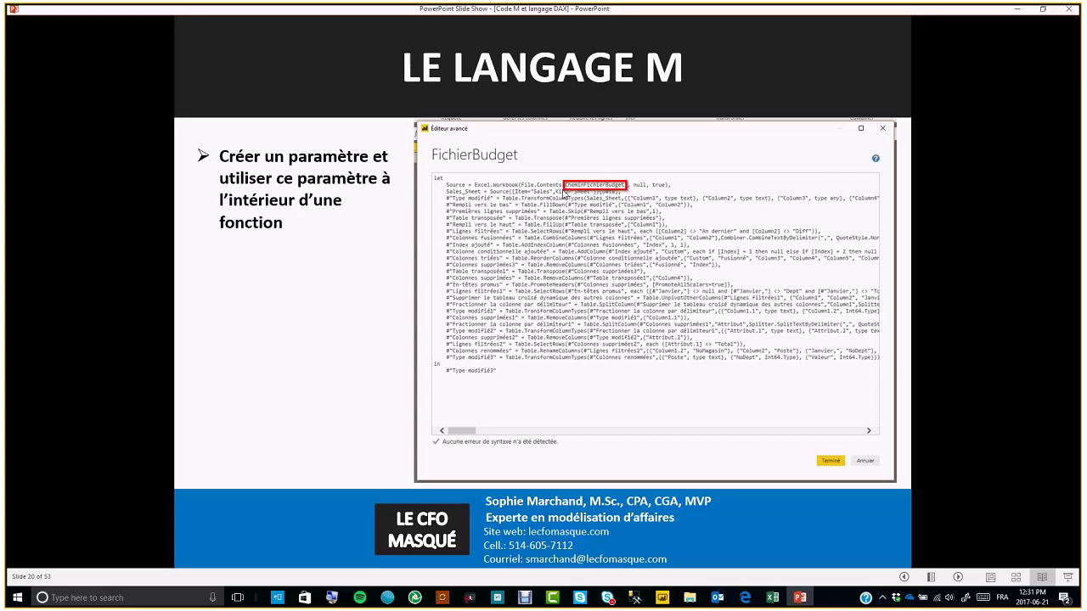
left_click(662, 597)
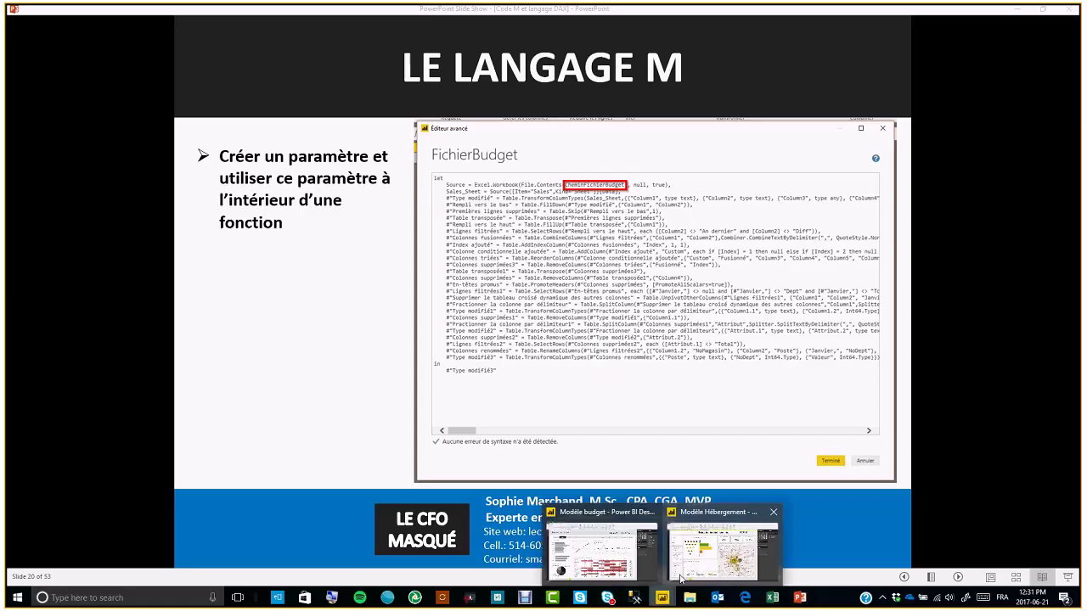
mouse_move(694, 560)
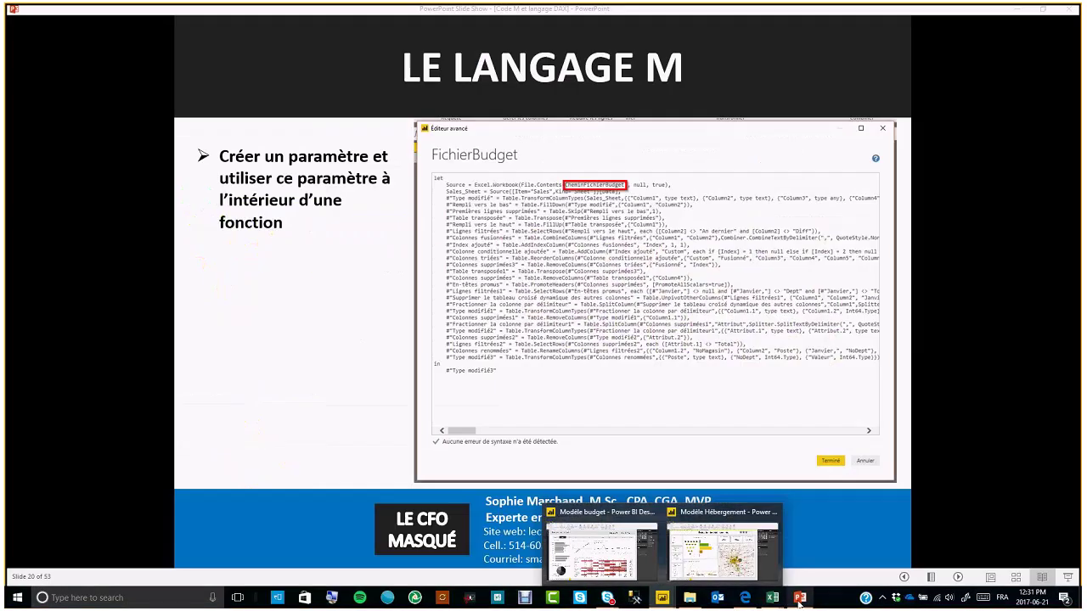
left_click(799, 600)
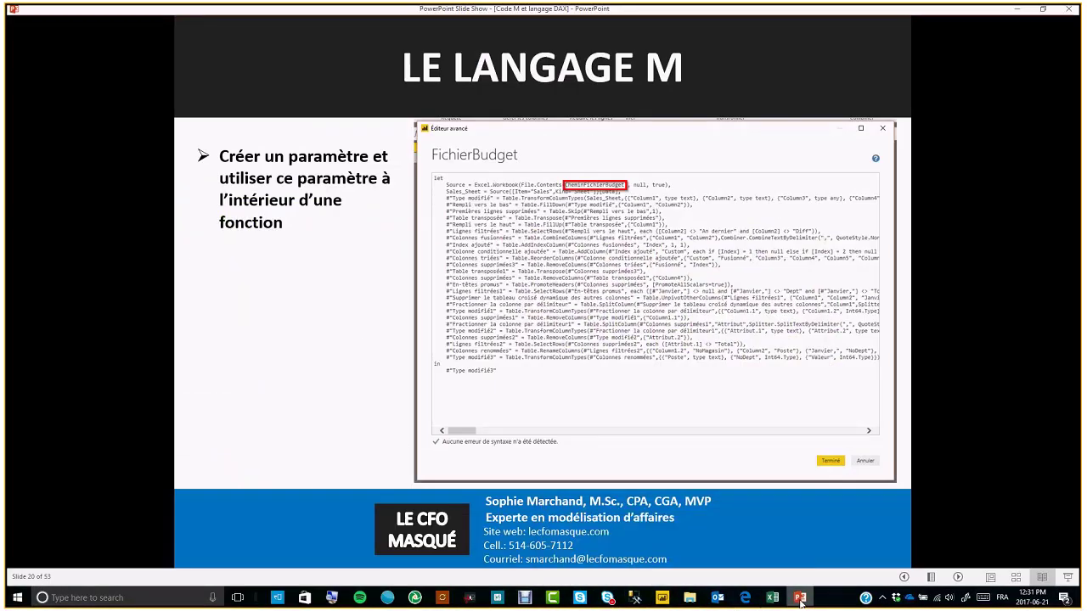
left_click(662, 598)
Select the CheminFichierBudget parameter in Modèle budget's query editor and open Gérer les paramètres
left_click(730, 569)
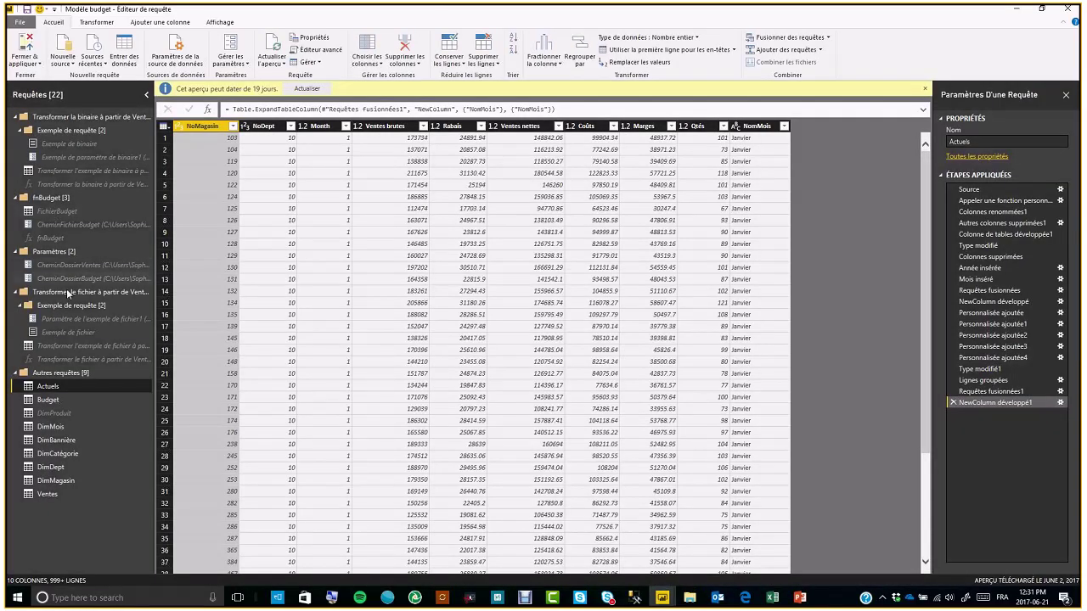
left_click(78, 224)
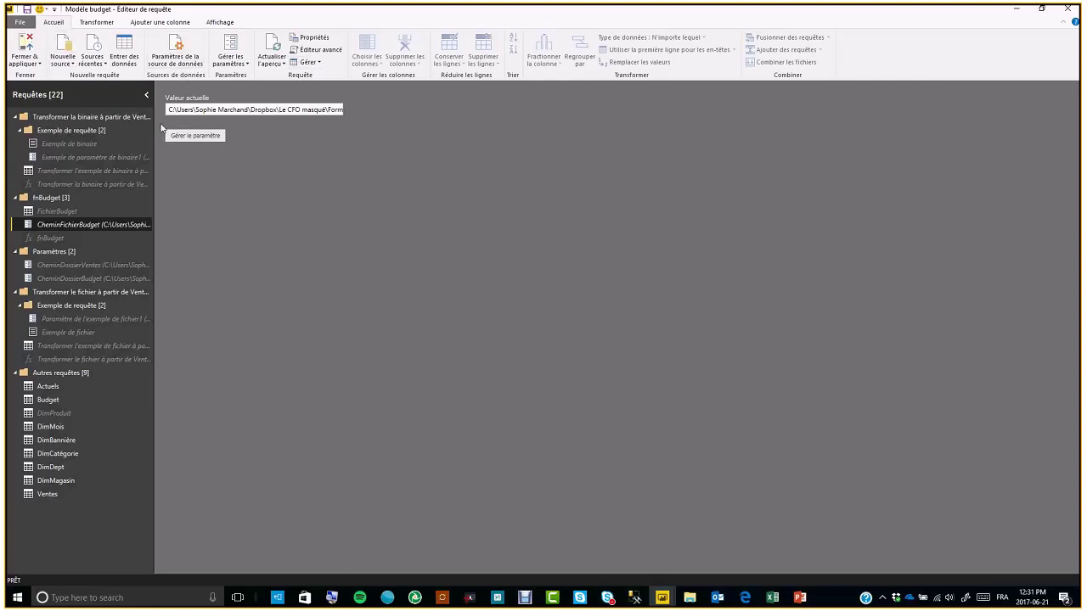
left_click(230, 57)
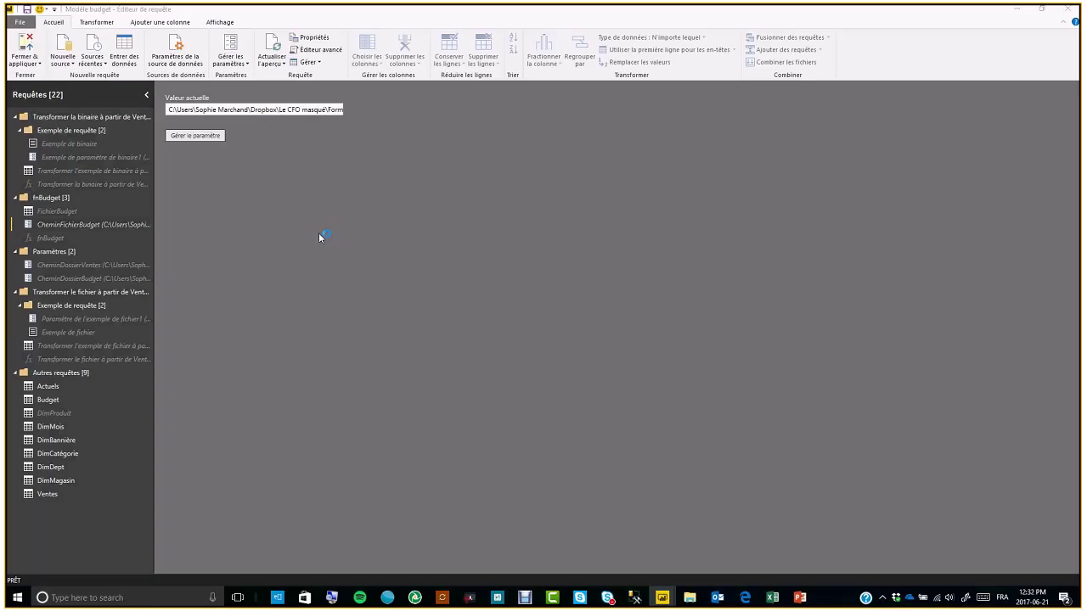
Confirm the CheminFichierBudget path ends in Budget_103.xlsx, then close the Paramètres window
left_click(522, 310)
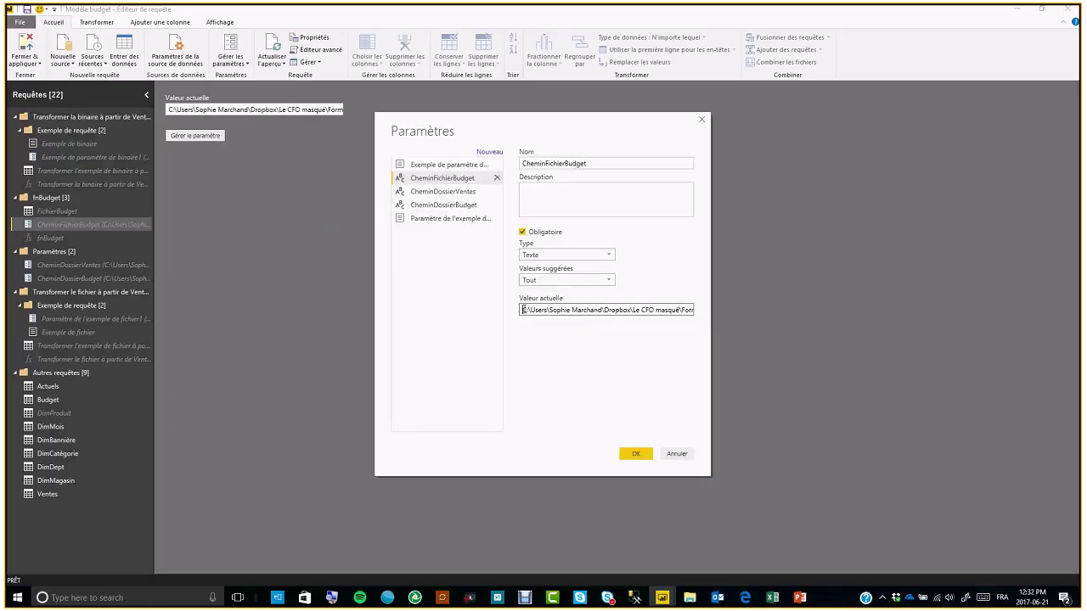
left_click_drag(522, 310, 756, 311)
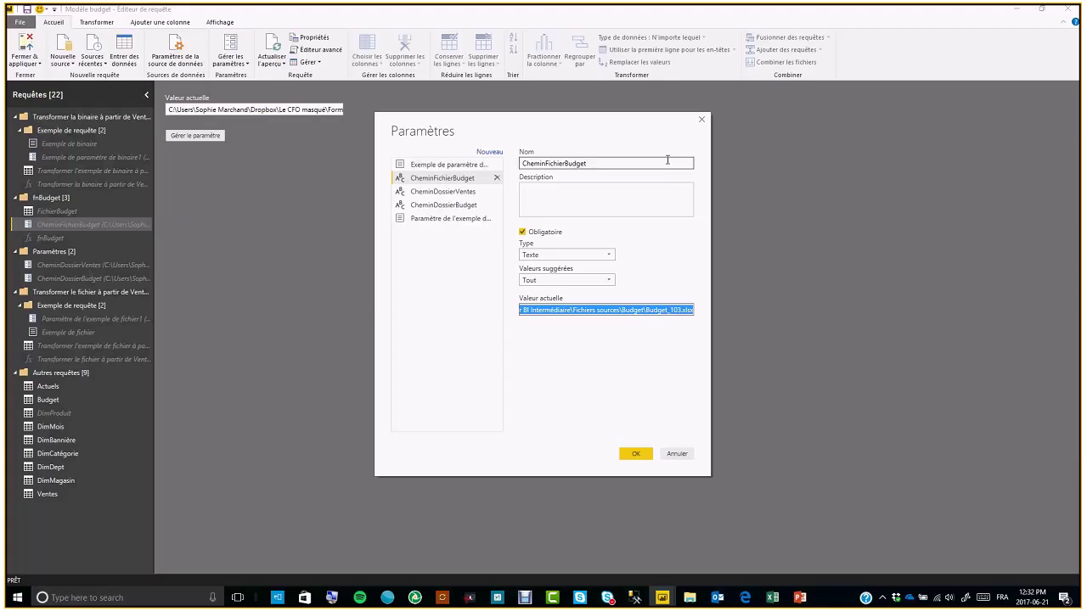
left_click(702, 118)
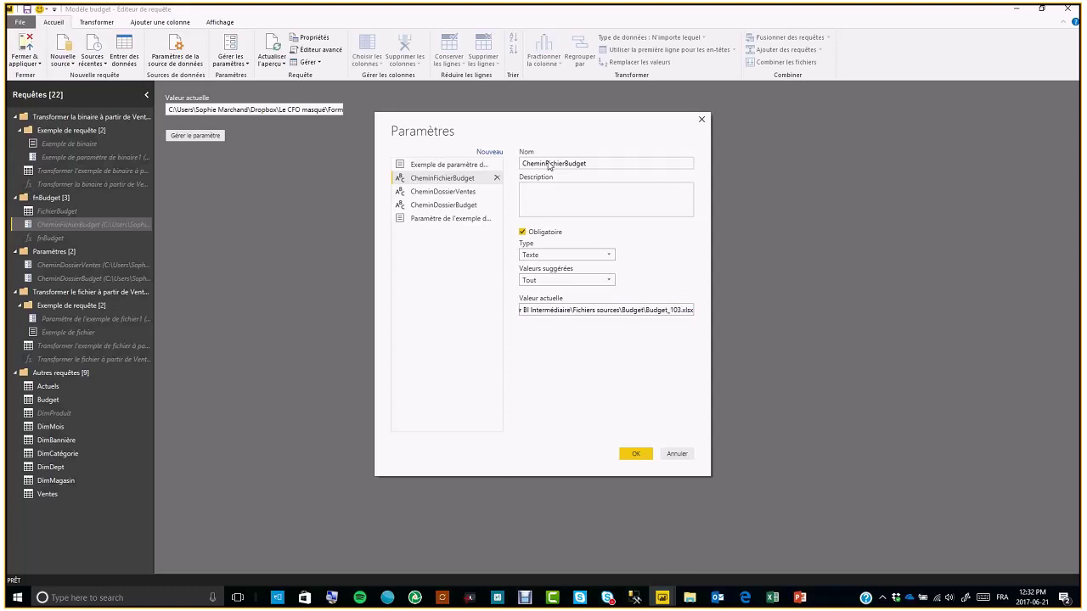
Highlight CheminFichierBudget in the FichierBudget query's Source step formula, then go back to PowerPoint
left_click(71, 213)
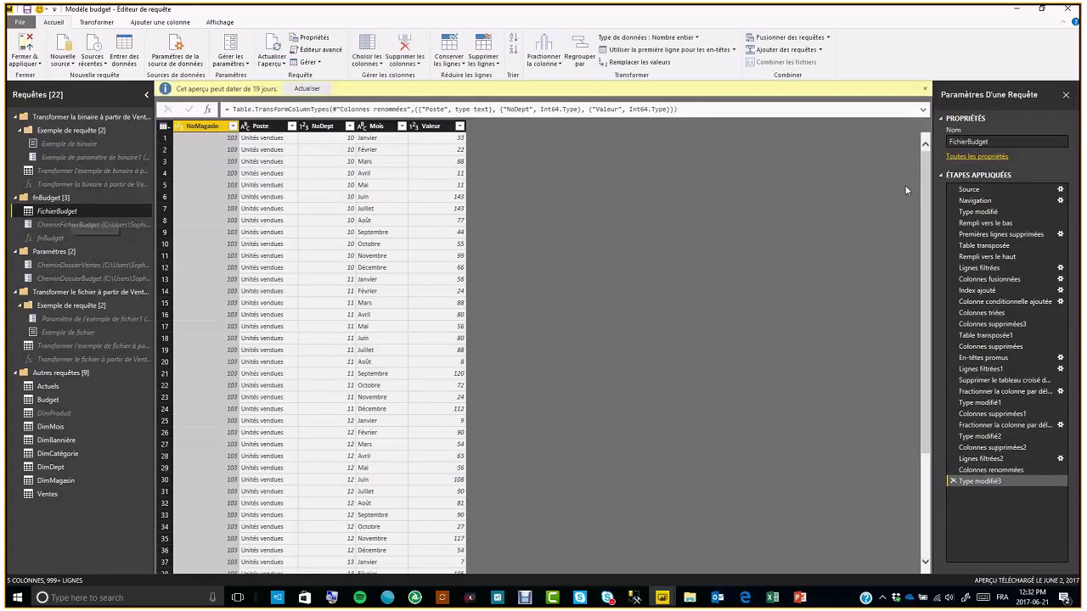
left_click(970, 189)
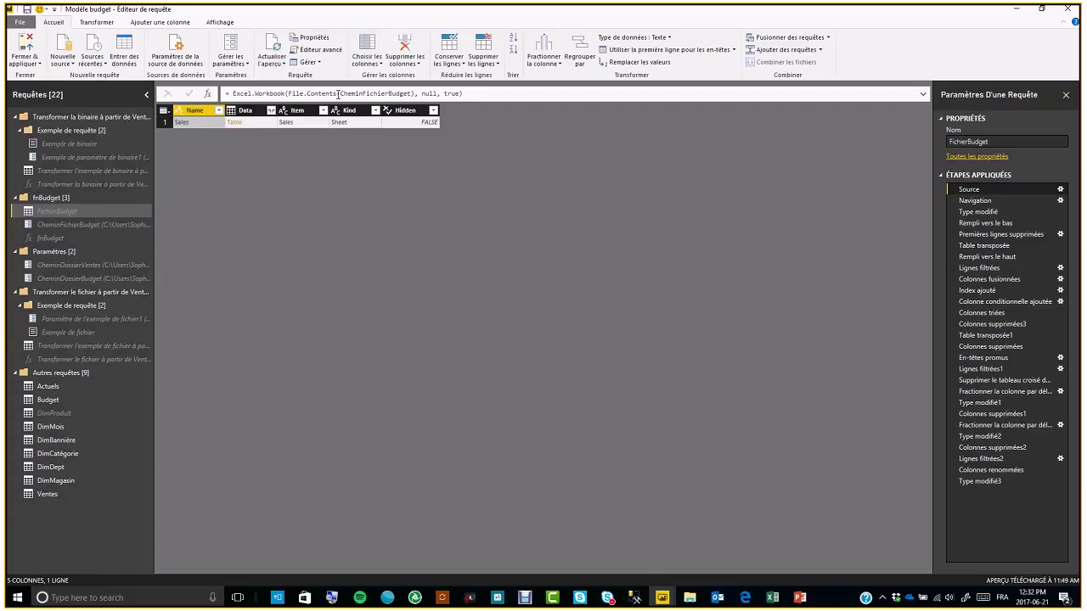
left_click_drag(340, 93, 412, 93)
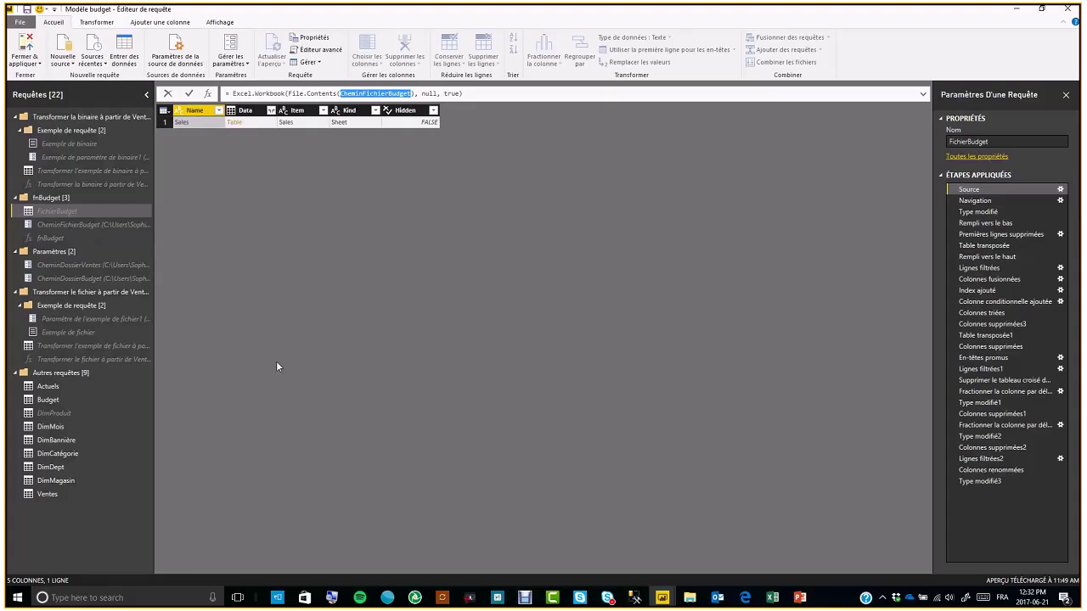
left_click(798, 599)
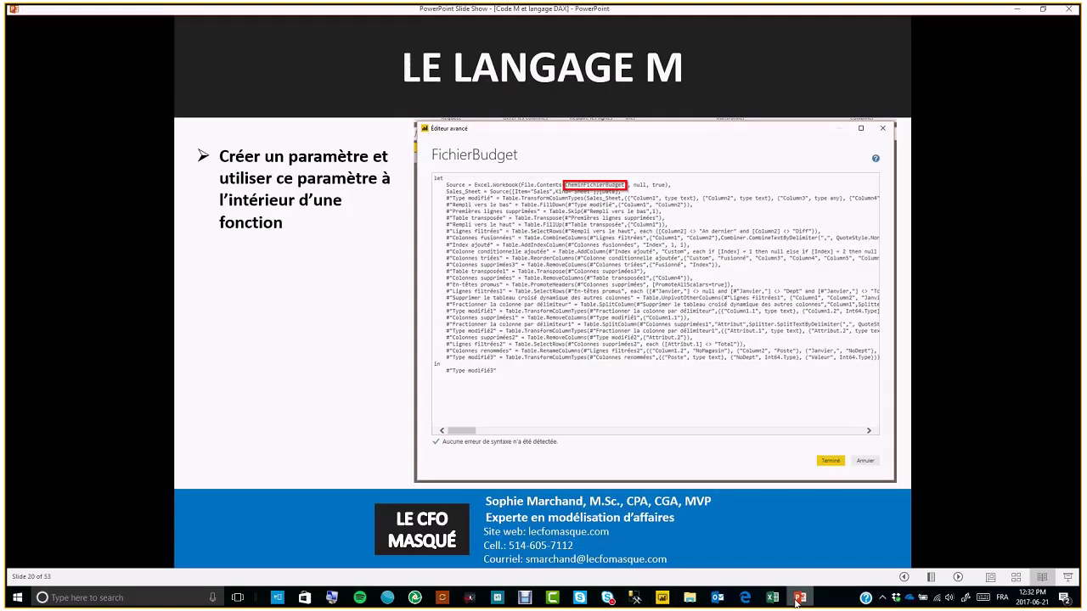
Close the Power BI query editor and advance to slide 21, 'Débogage de formules'
left_click(798, 599)
left_click(1069, 9)
key("Right")
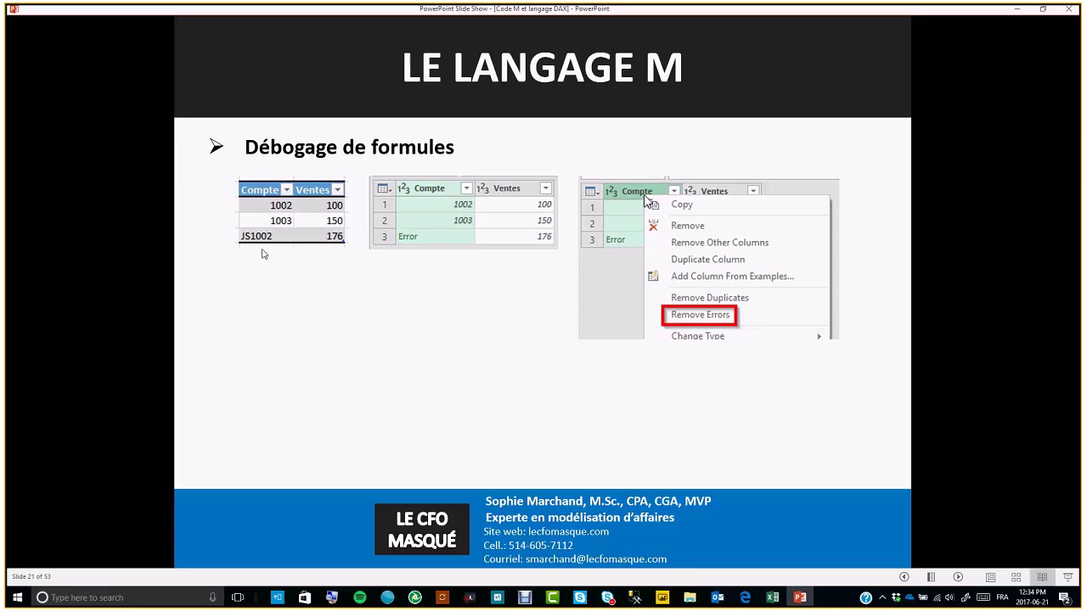
Advance past the try…otherwise slide to the try ([Compte]) custom column slide
left_click(403, 283)
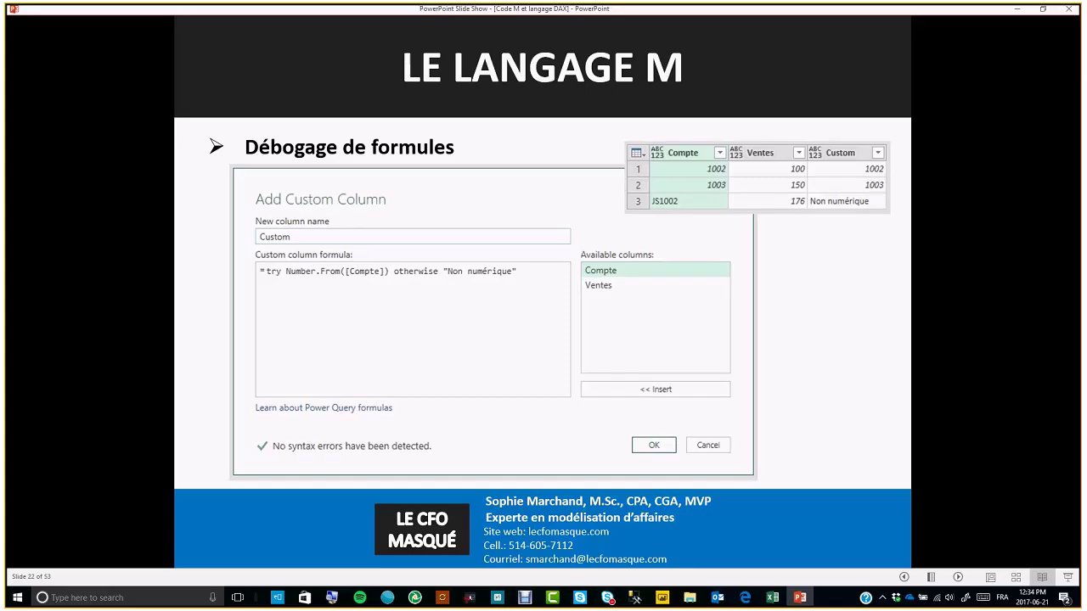
key("Right")
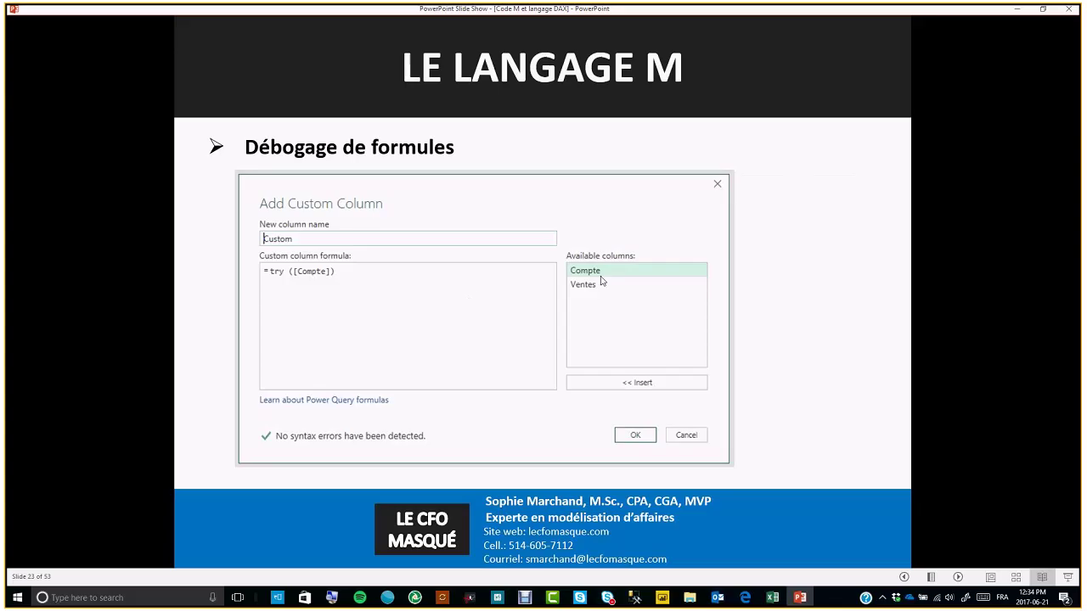
Advance to slide 24, showing the Custom.HasError, Custom.Value and Custom.Error tables
left_click(500, 320)
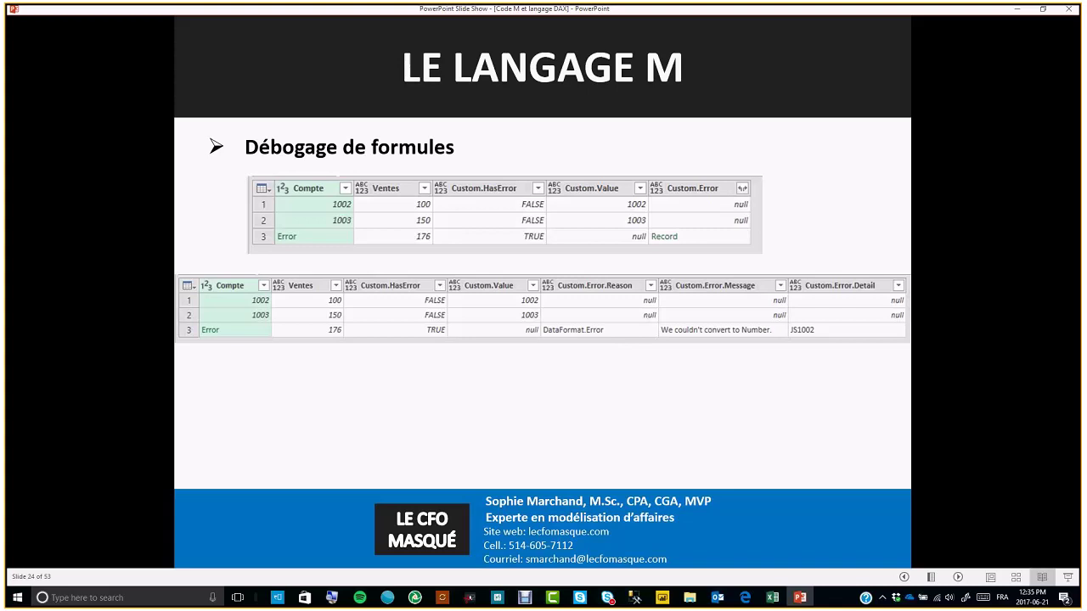
Advance to slide 25, 'Calculer le nombre de jours ouvrables', with the fxWorkingDays code
key("Right")
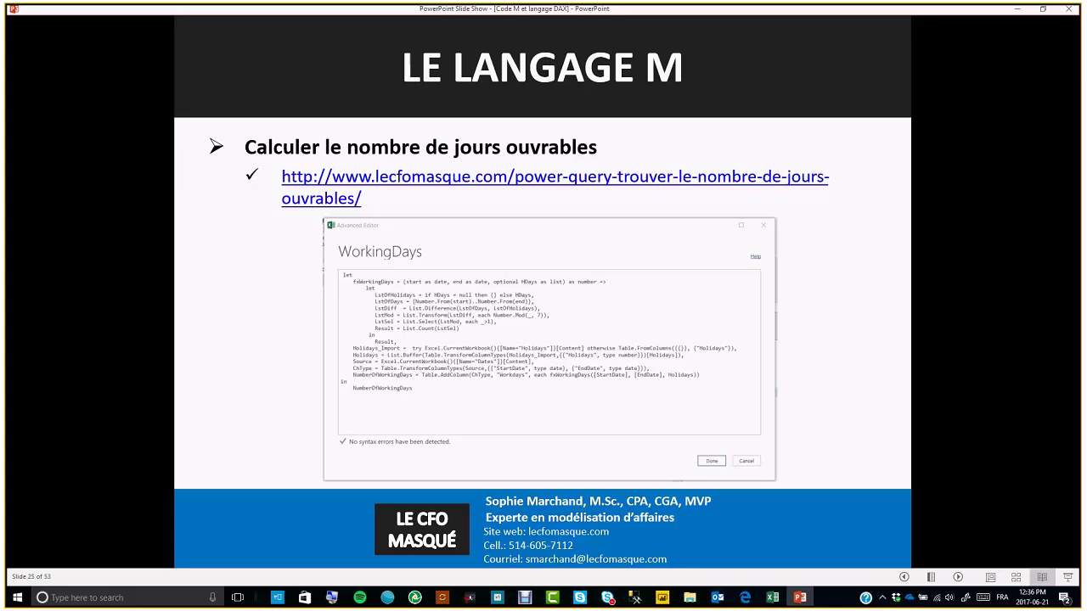
Advance to slide 26, 'Répartir des montants entre différentes dates'
key("Right")
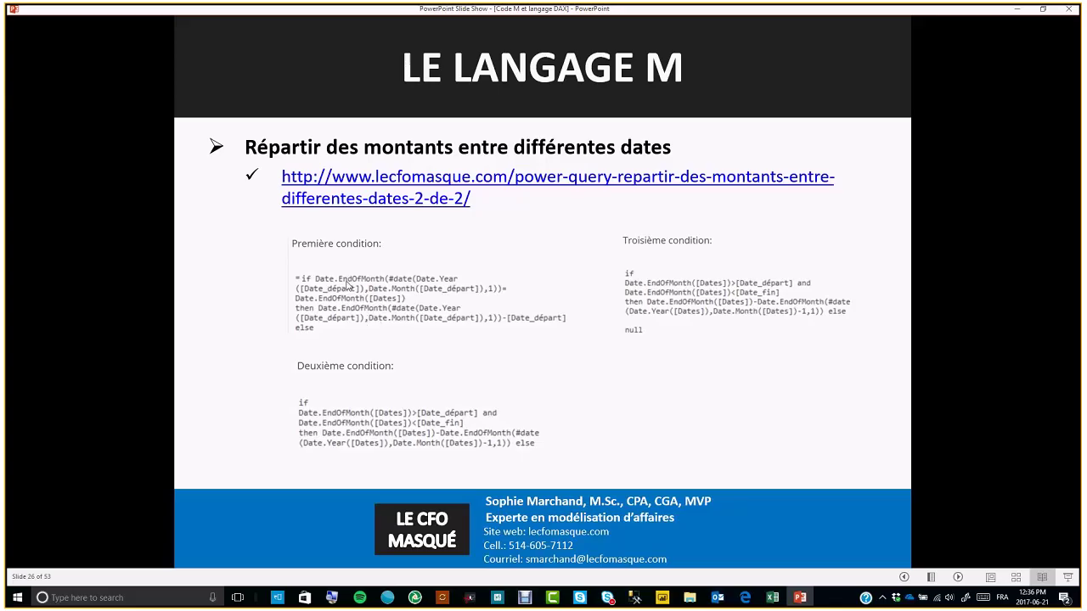
Advance the slideshow to slide 27, 'Processus récursifs', with the Meetup and historical weather examples
left_click(225, 391)
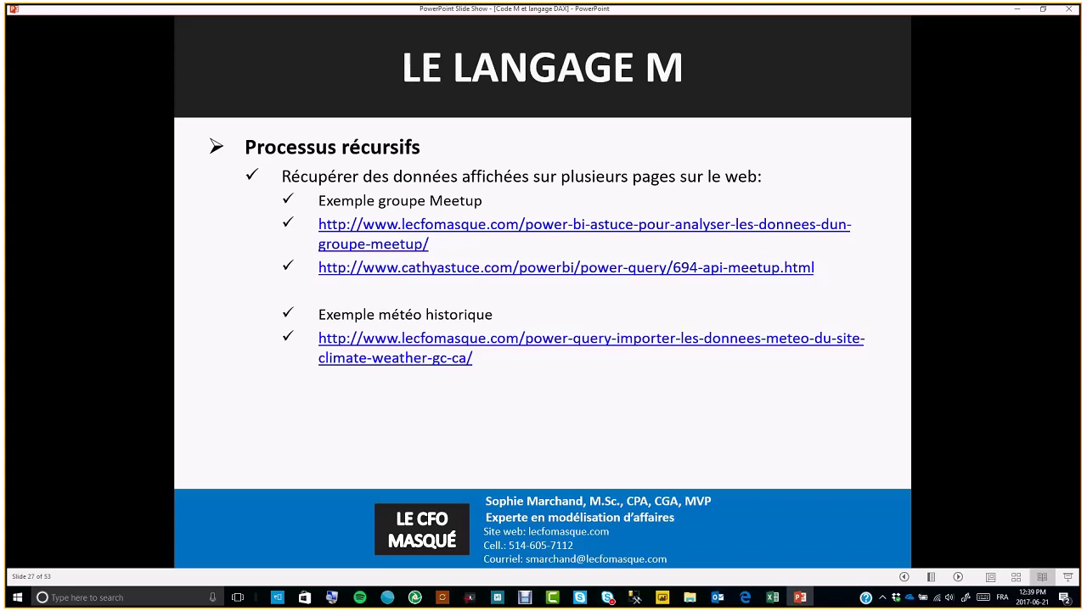
Advance to slide 28, 'Le langage M', summarizing learning resources and the conclusion
key("Right")
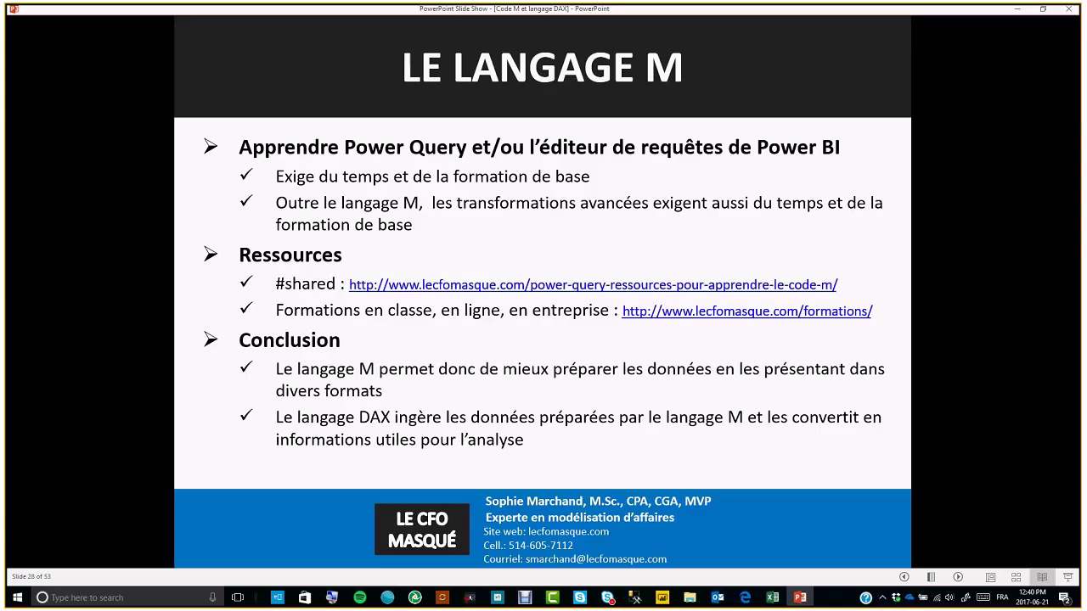
Advance through the DAX section title to slide 30, 'Le langage DAX', listing what to know
key("Right")
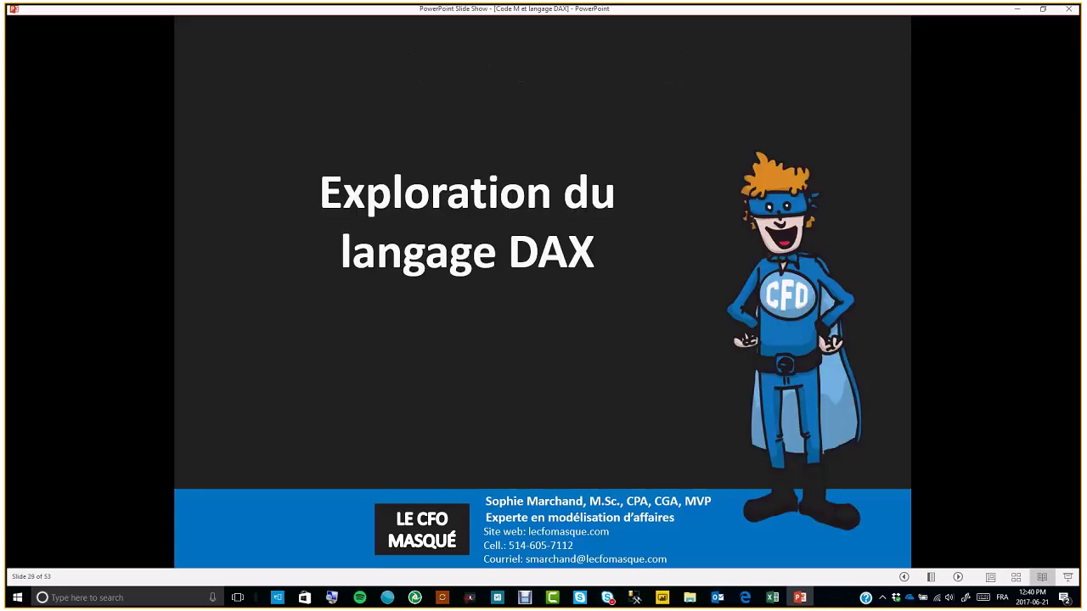
key("Right")
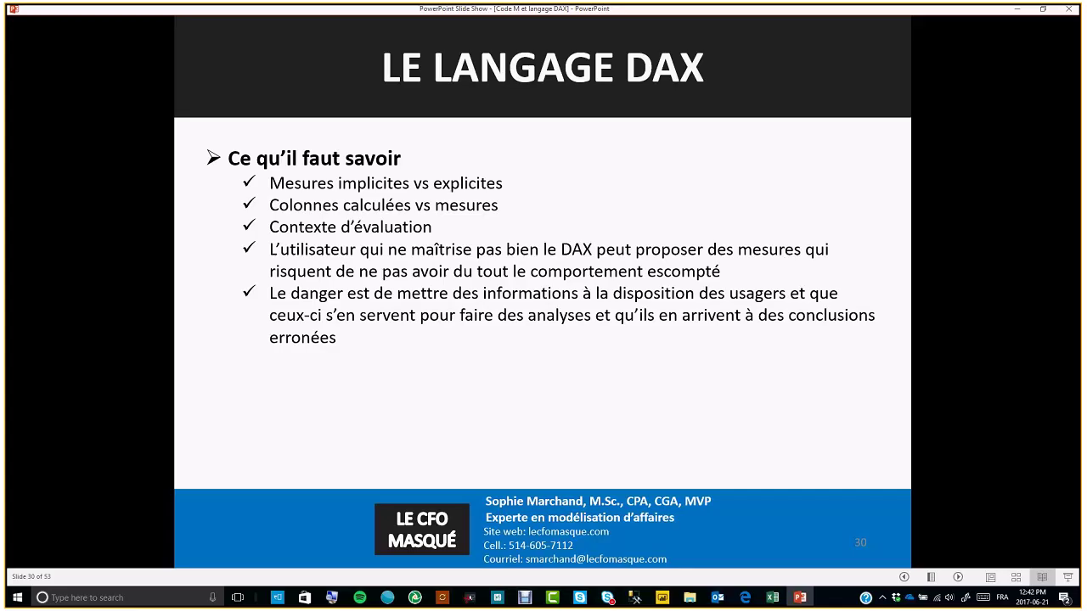
Move past the slide 31 VentesConso pivot table to slide 32 with VentesConso2 percentage columns
key("Right")
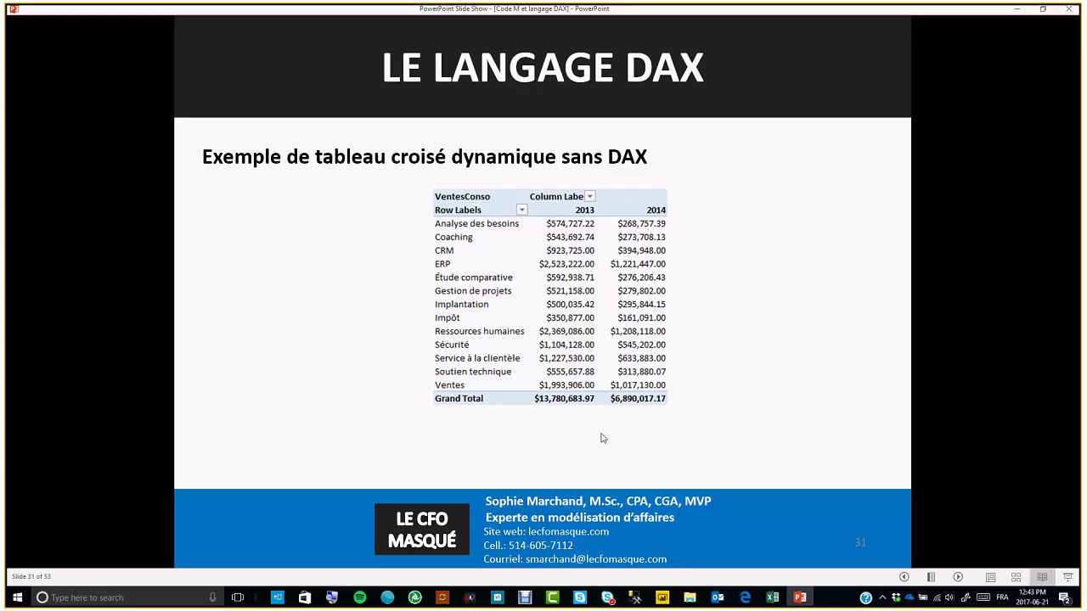
left_click(565, 337)
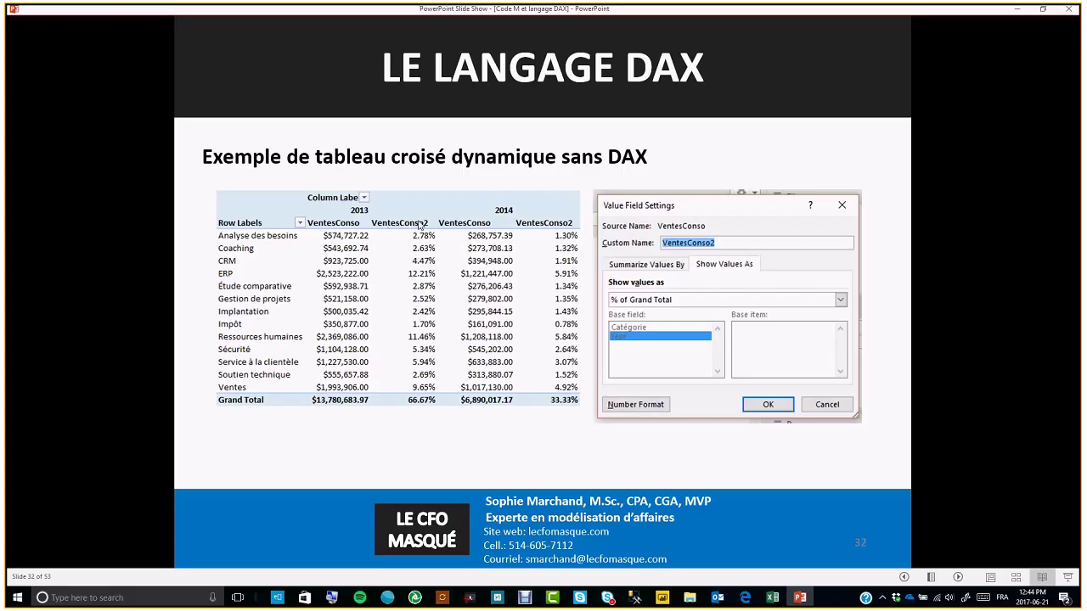
Settle on slide 33, where the Year slicer set to 2013 makes VentesConso2 total 100.00%
left_click(411, 288)
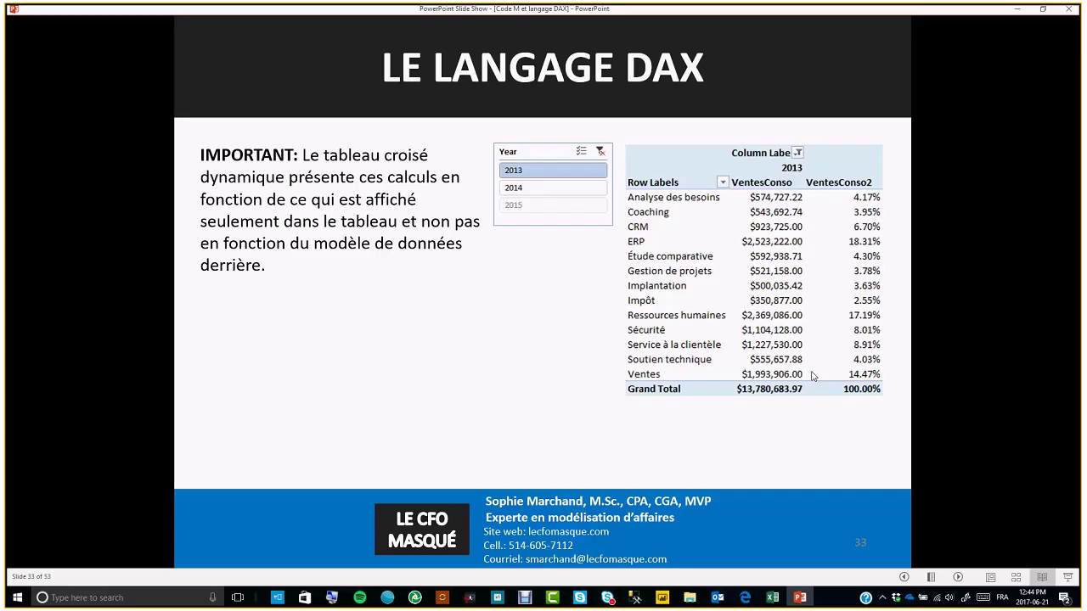
key("Left")
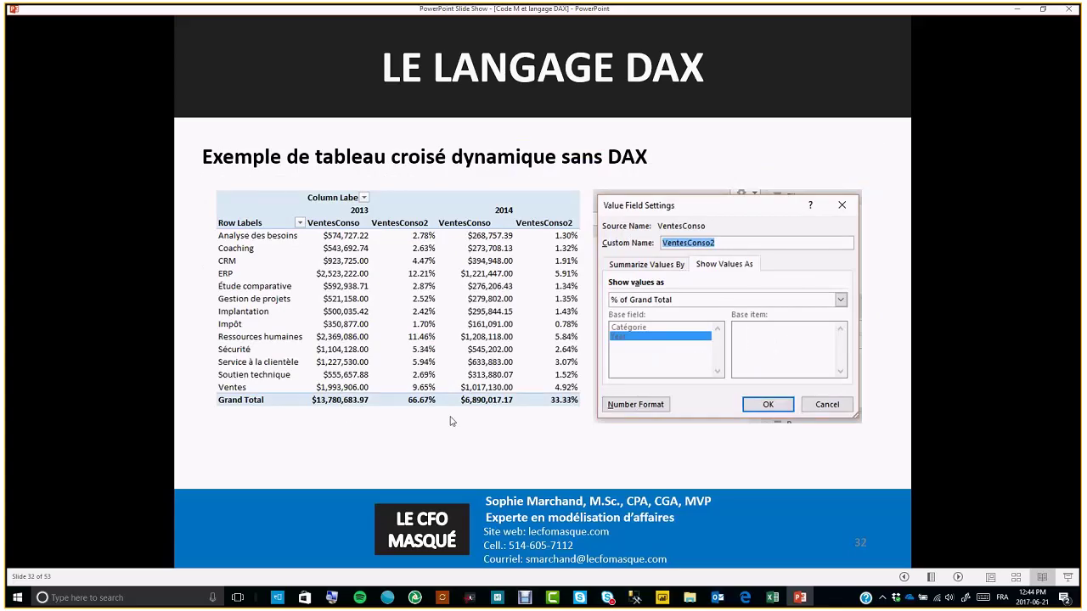
key("Right")
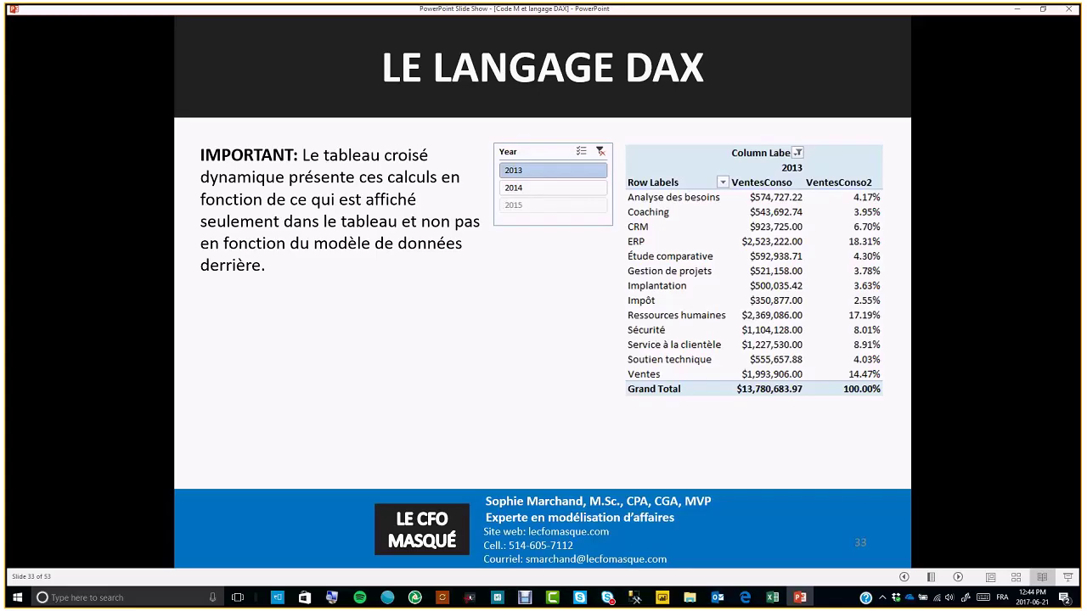
Advance to slide 34, where the 2014 slicer shows VentesConso $6,890,017.17 and RatioVentesToutes 33.33%
key("Right")
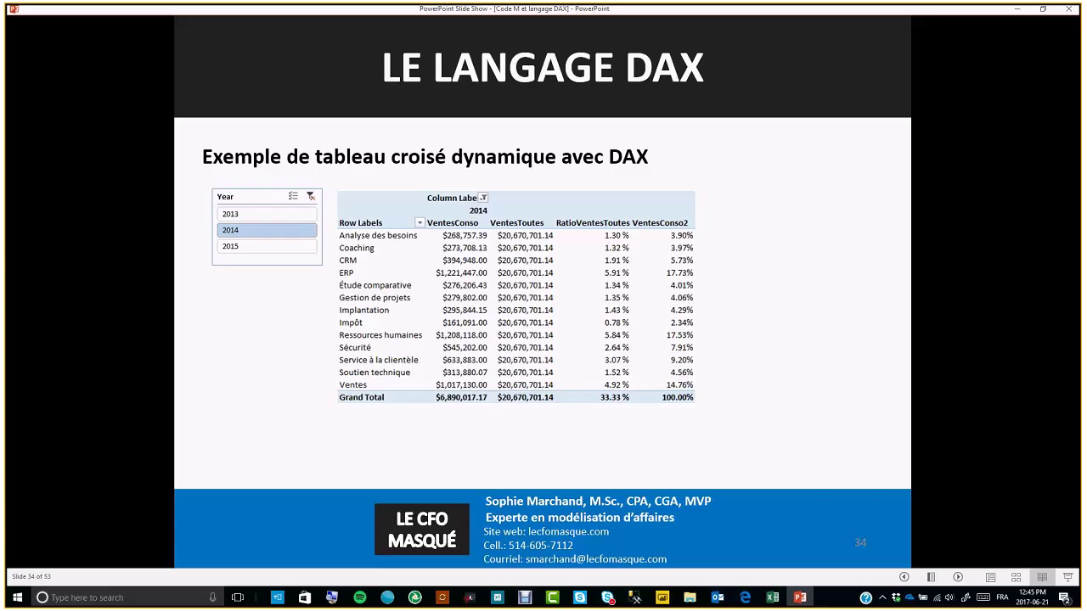
Present through slide 36 on why DAX is needed, then end the slideshow and scroll to slide 11
key("Right")
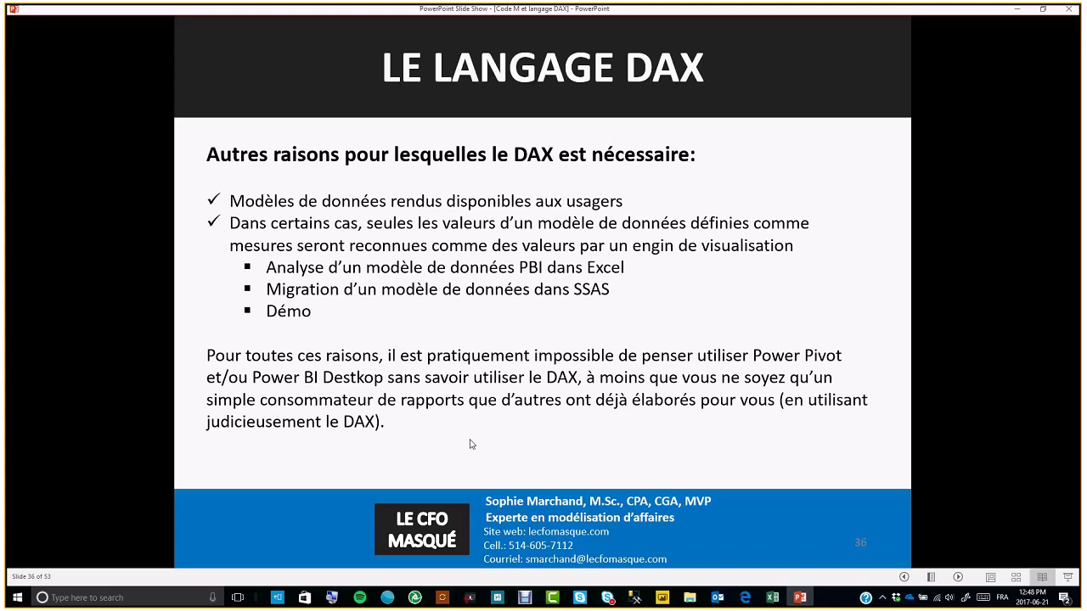
key("Escape")
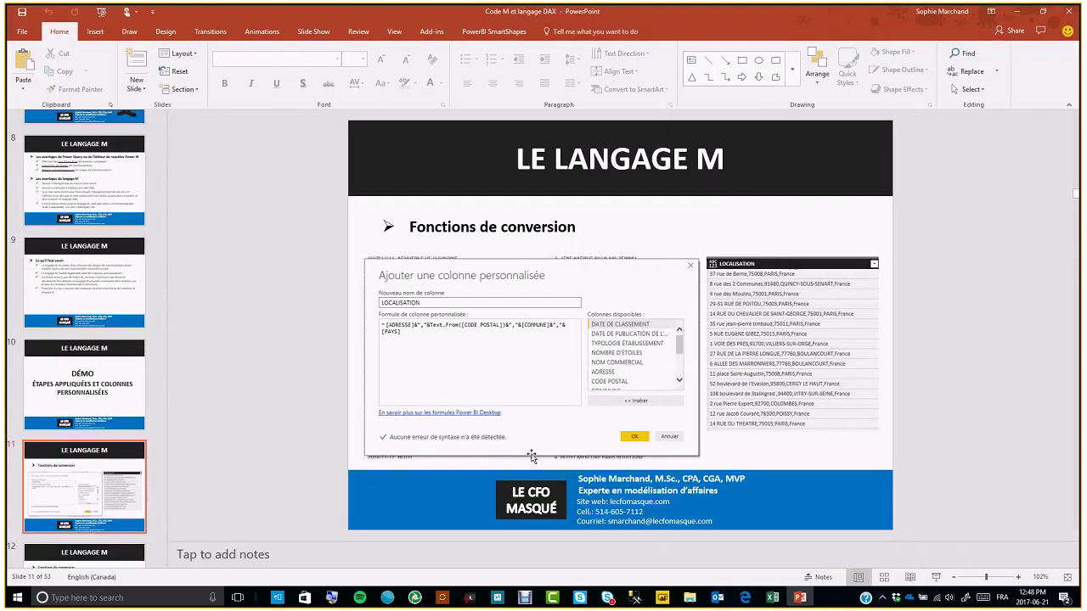
scroll(102, 459, "down", 2)
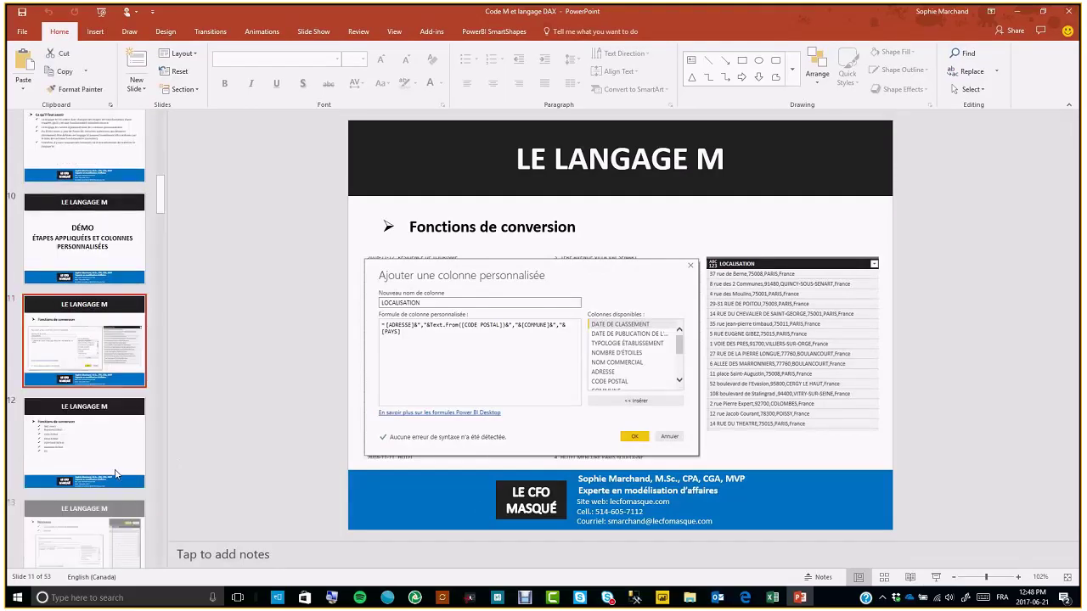
Bring the empty Book1 workbook to the front and show the Power BI ribbon tab
mouse_move(773, 599)
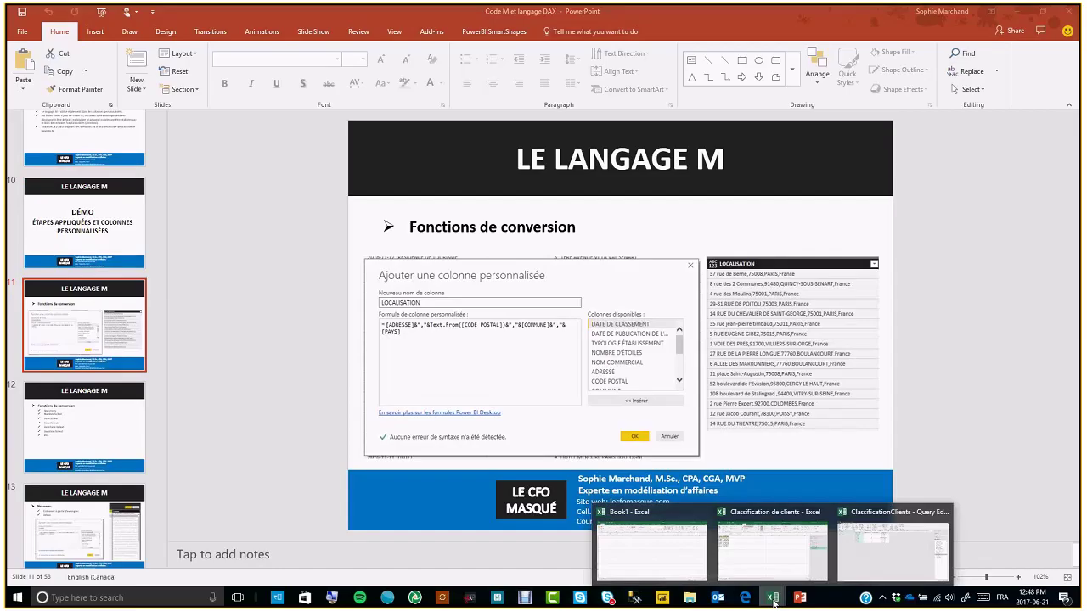
left_click(652, 543)
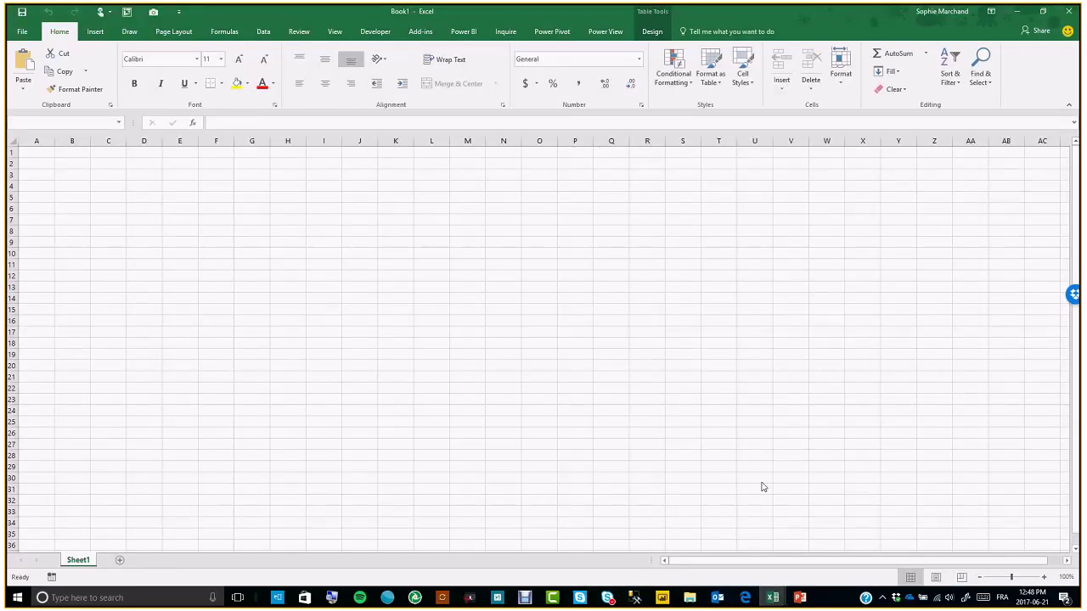
mouse_move(773, 598)
left_click(888, 563)
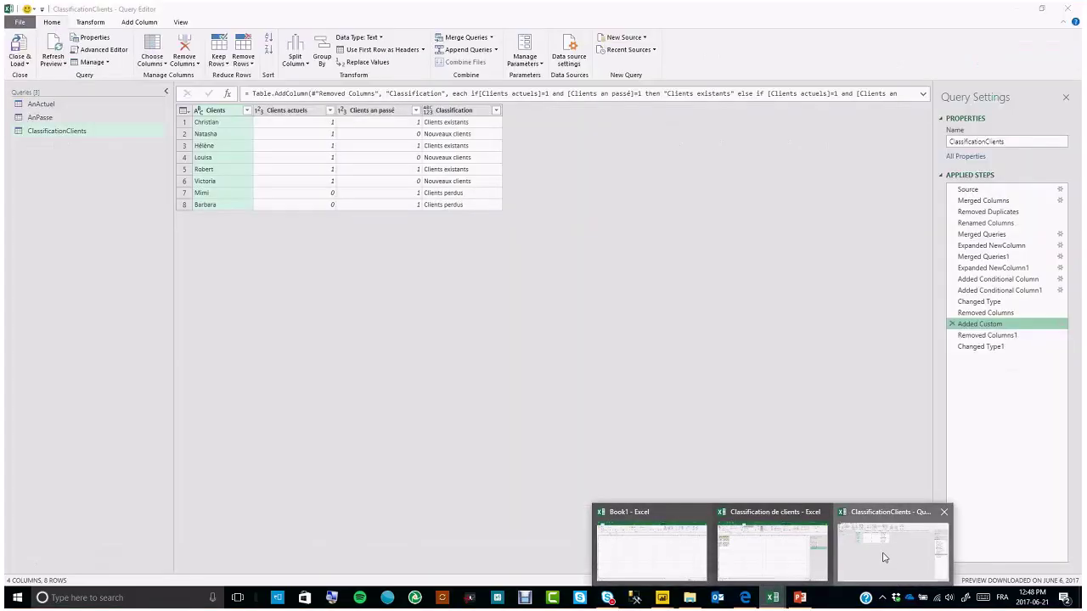
key("alt+Tab")
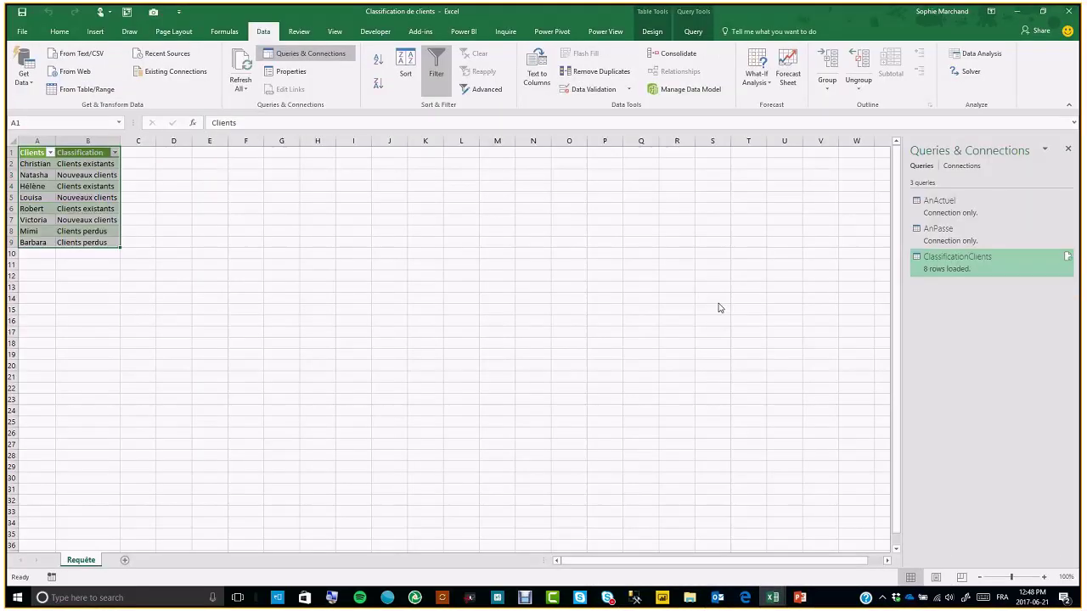
key("alt+Tab")
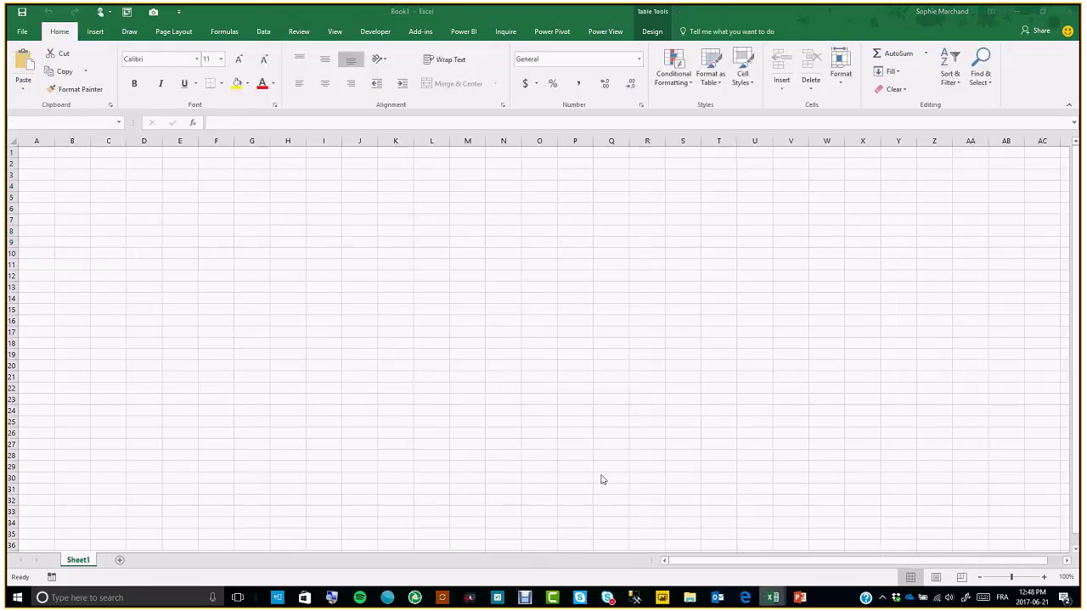
left_click(424, 331)
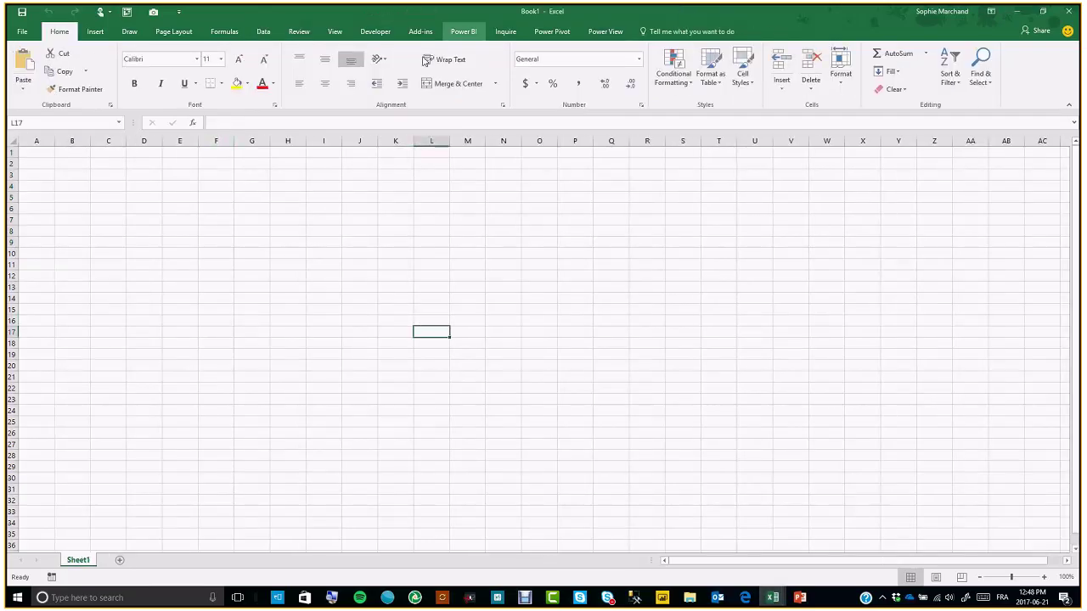
left_click(463, 32)
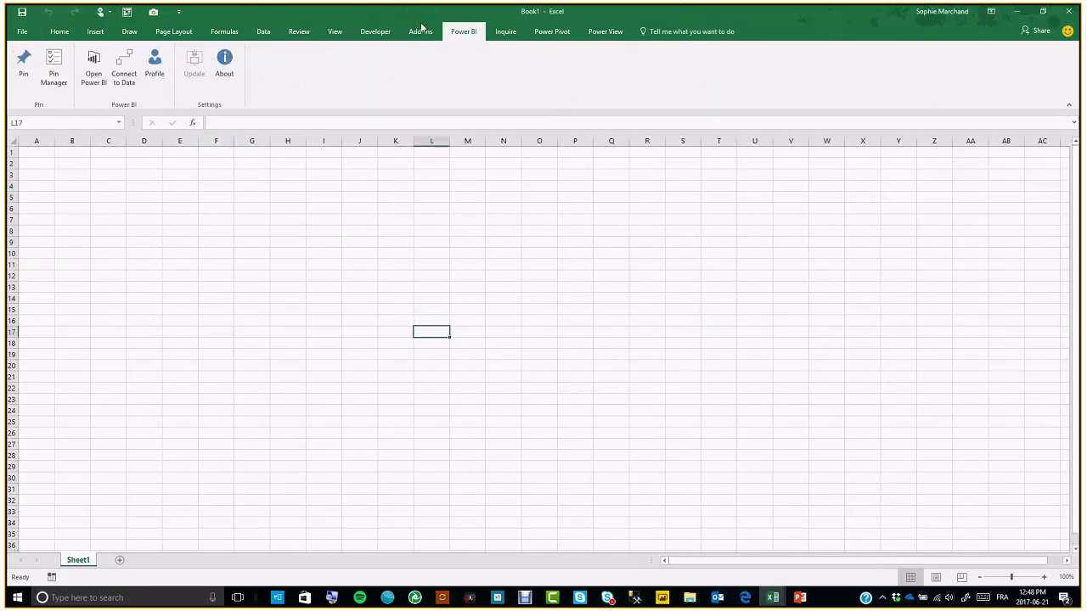
Start Power BI Connect to Data and sign in with the account password
left_click(124, 70)
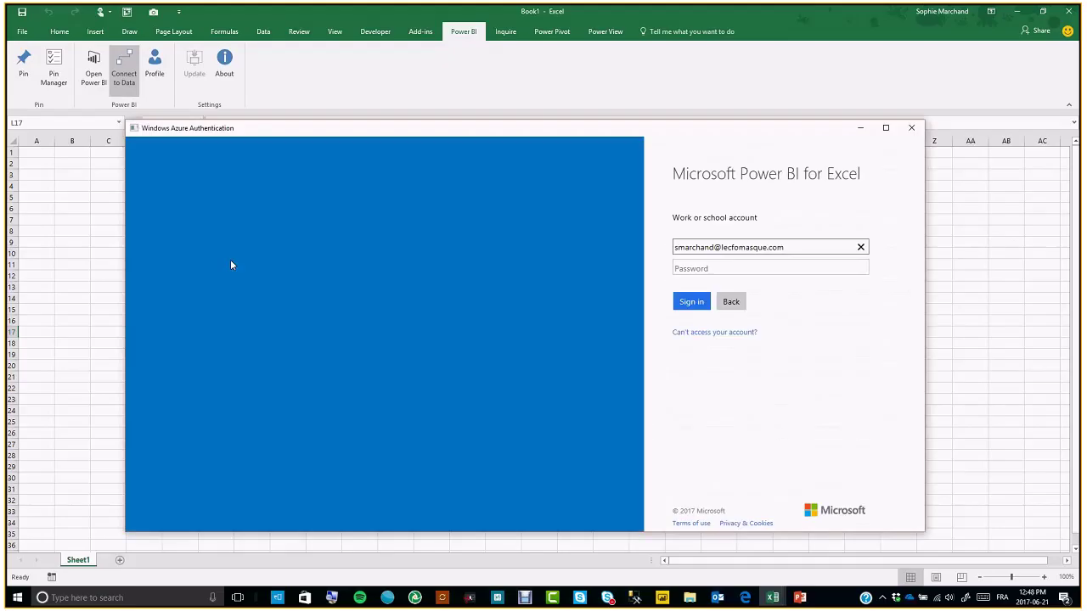
left_click(758, 272)
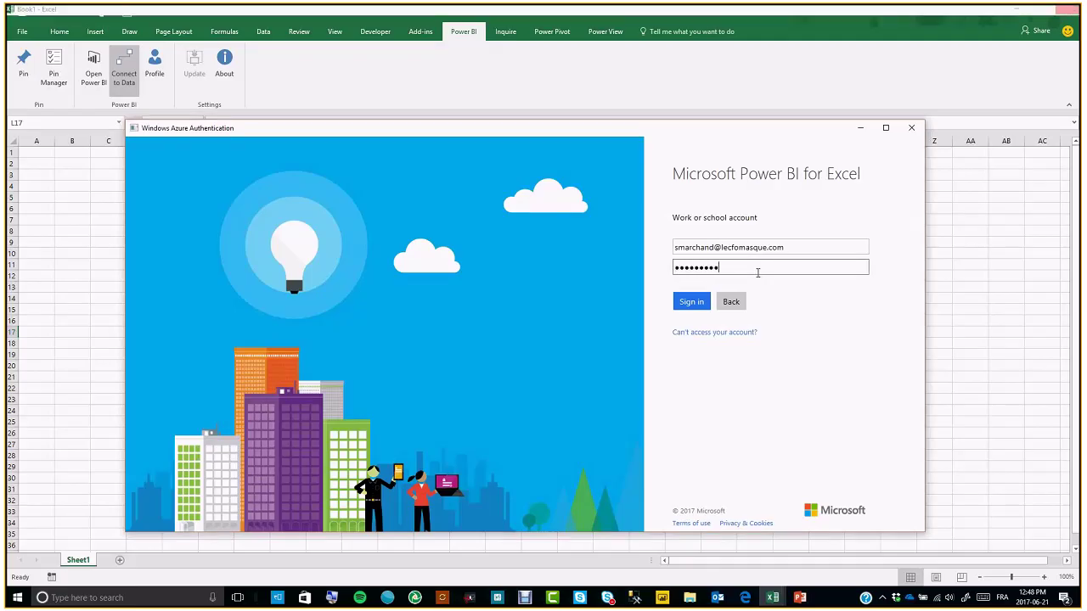
key("Return")
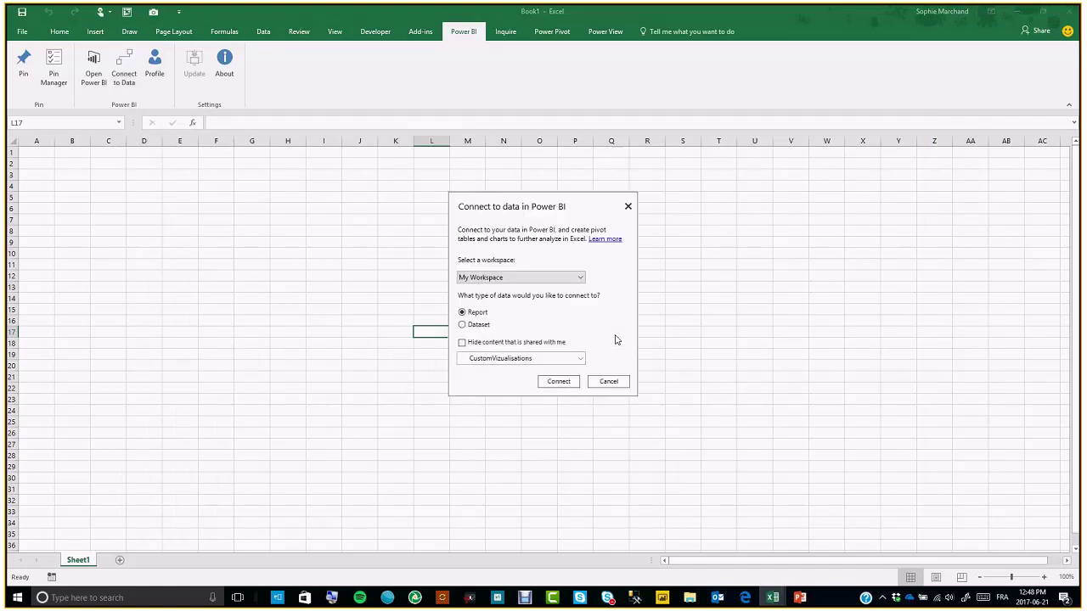
Connect to the DemoPowerBI report, signing in again to create PivotTable1 on Sheet2
left_click(553, 364)
left_click(553, 381)
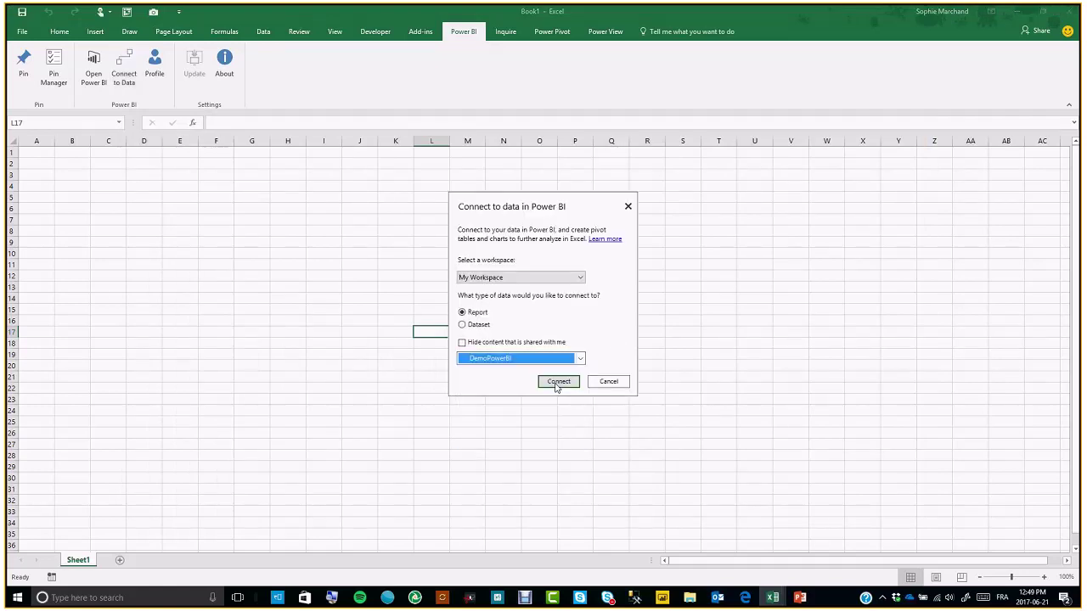
left_click(557, 383)
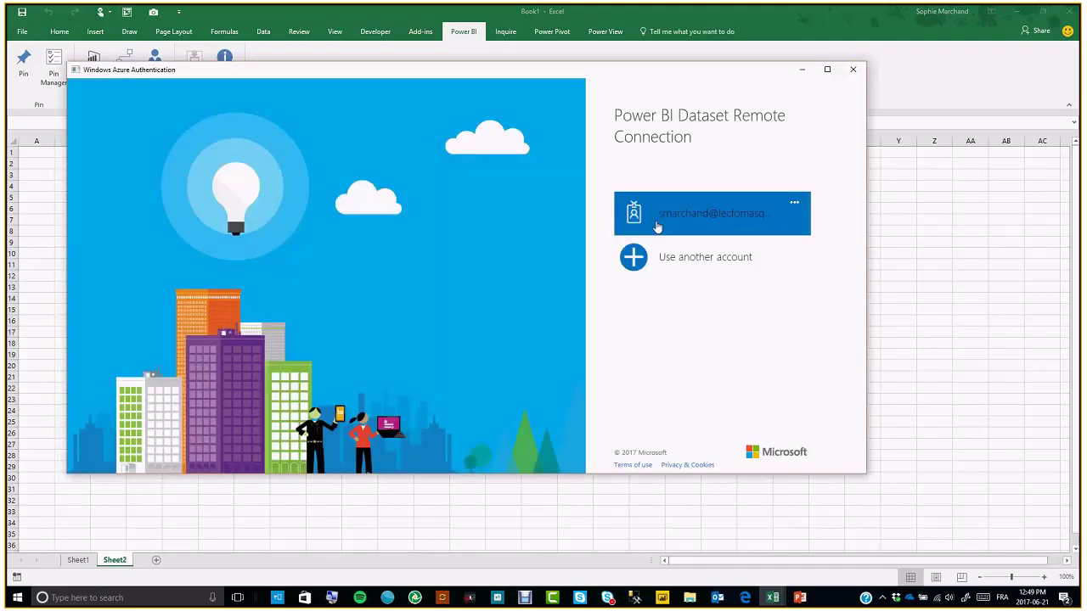
left_click(653, 227)
type("•••••••••")
left_click(639, 290)
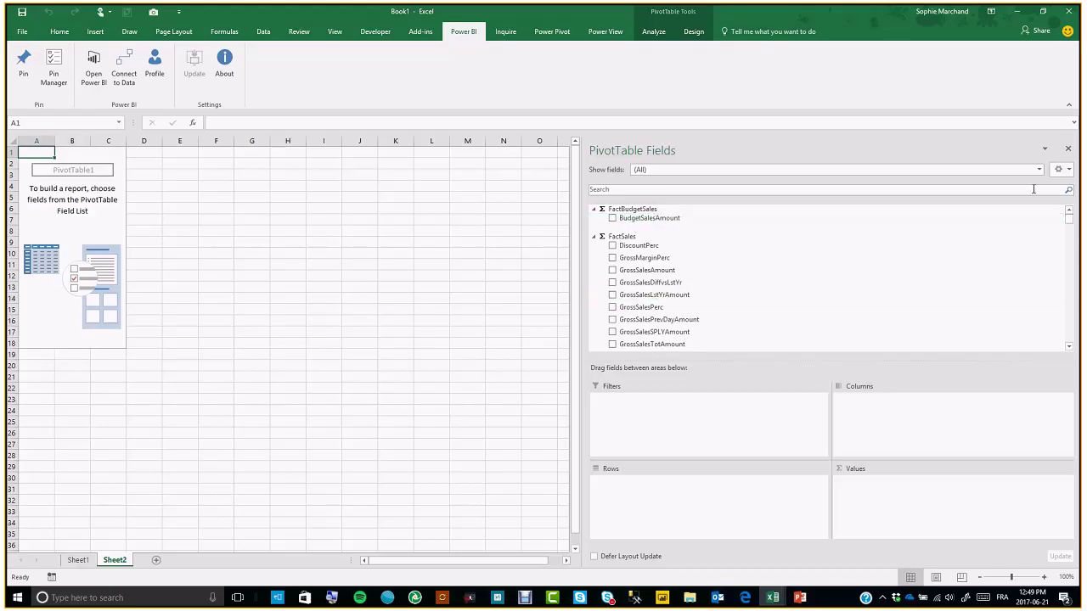
Use Collapse All in the PivotTable Fields gear menu, then expand the FactSales table
left_click(1068, 171)
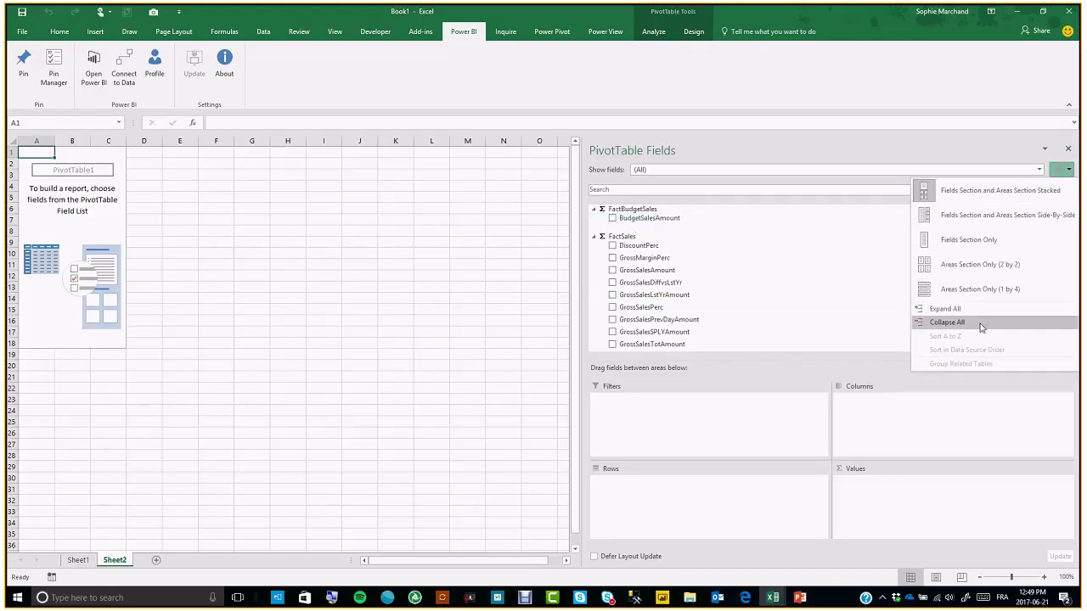
left_click(934, 325)
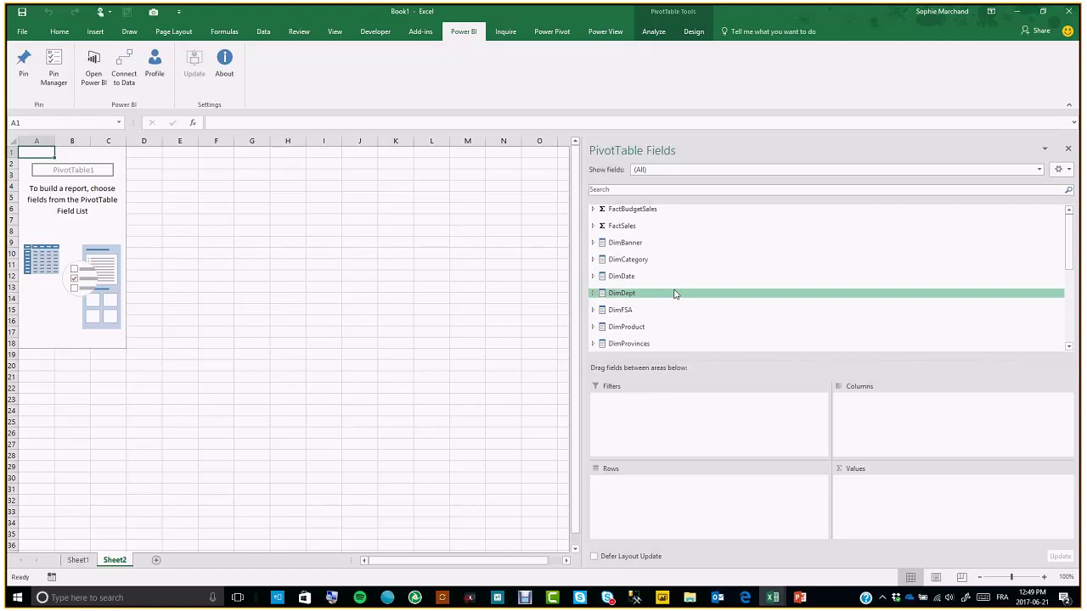
scroll(663, 301, "down", 3)
scroll(115, 261, "up", 3)
scroll(1060, 272, "down", 5)
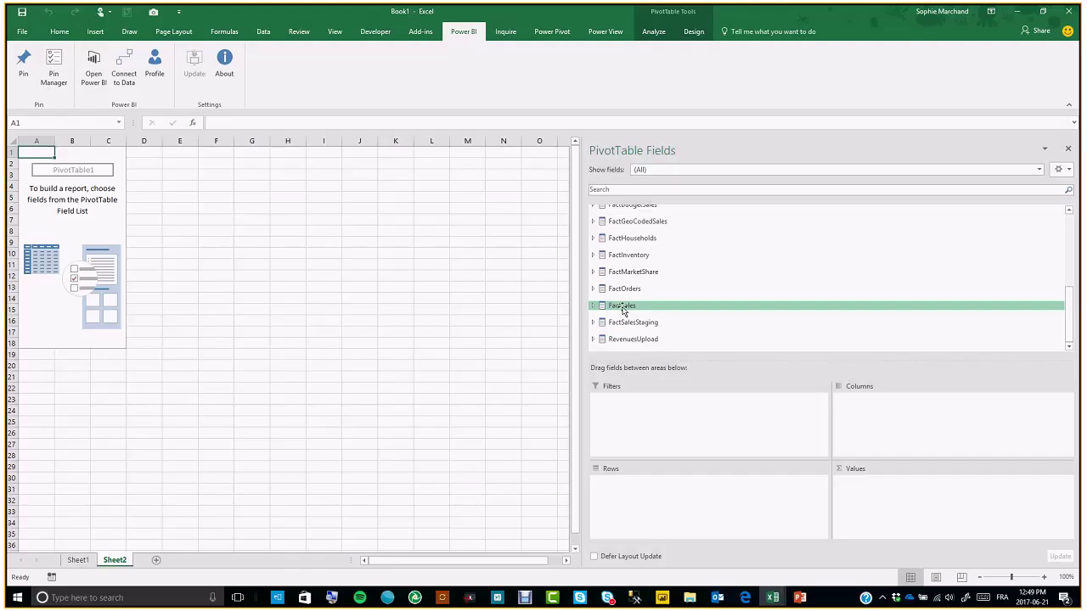
left_click(623, 308)
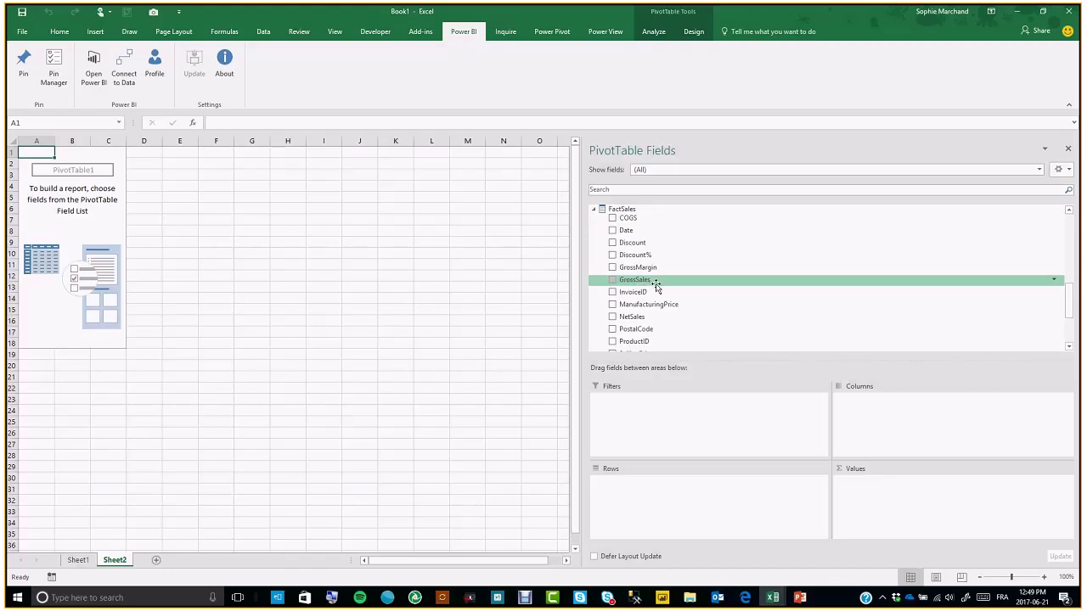
mouse_move(656, 287)
left_mouse_down()
mouse_move(834, 436)
mouse_move(871, 493)
left_mouse_up()
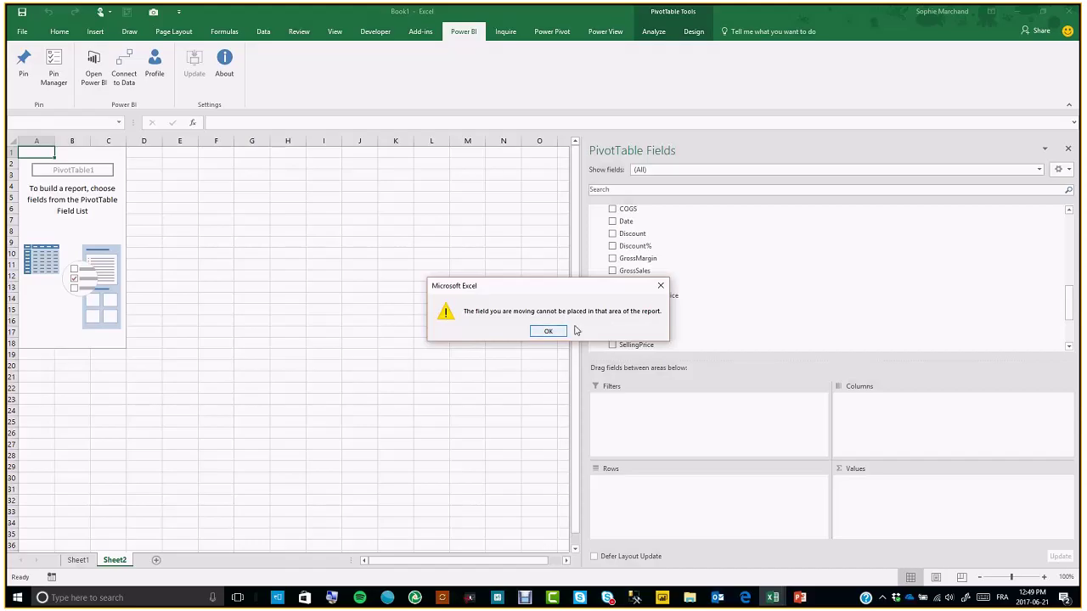
left_click(661, 287)
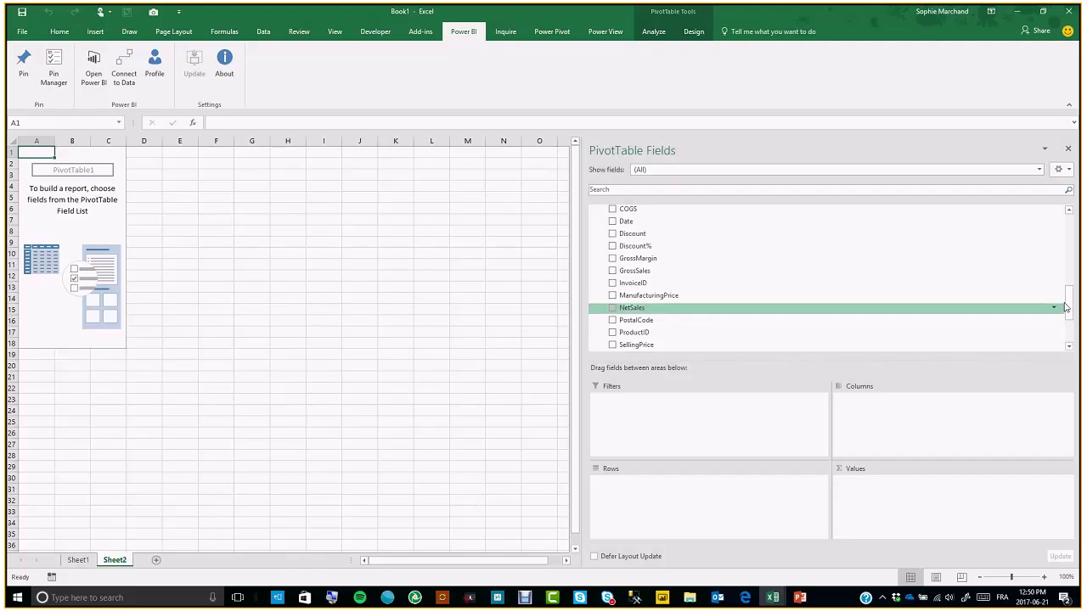
Add GrossSalesAmount from FactSales to the PivotTable Values, totalling $2,778,155,306.00
left_click(1069, 261)
left_click_drag(1070, 261, 1069, 218)
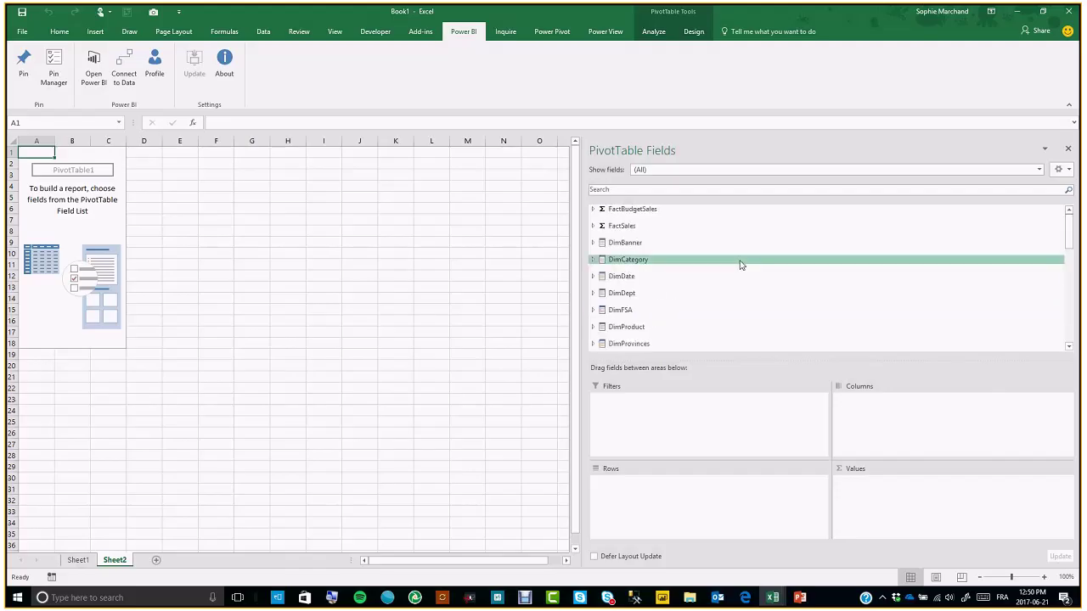
left_click(593, 226)
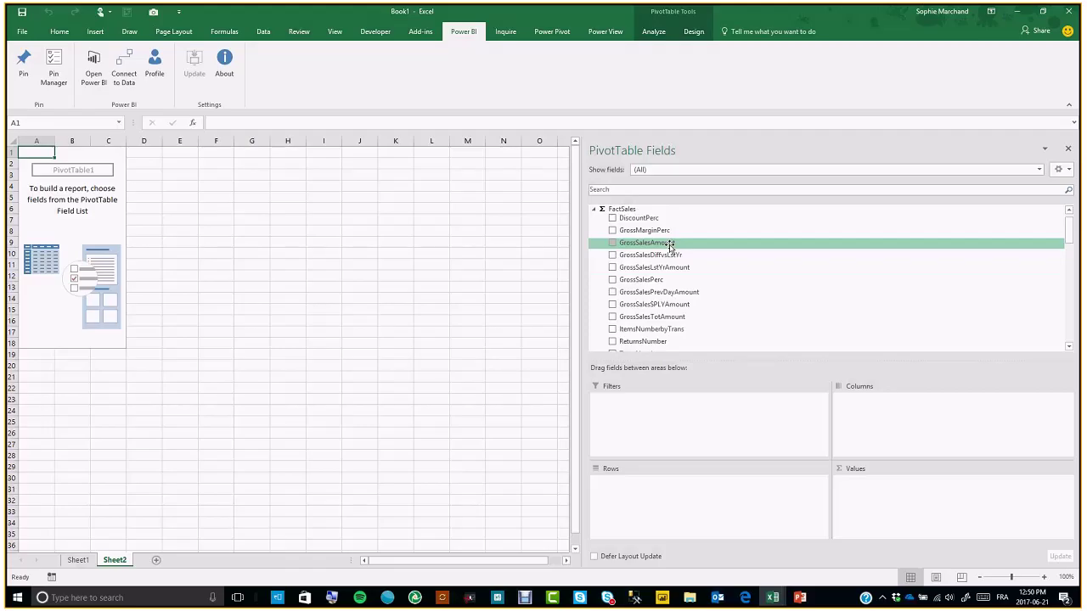
left_click_drag(669, 244, 882, 493)
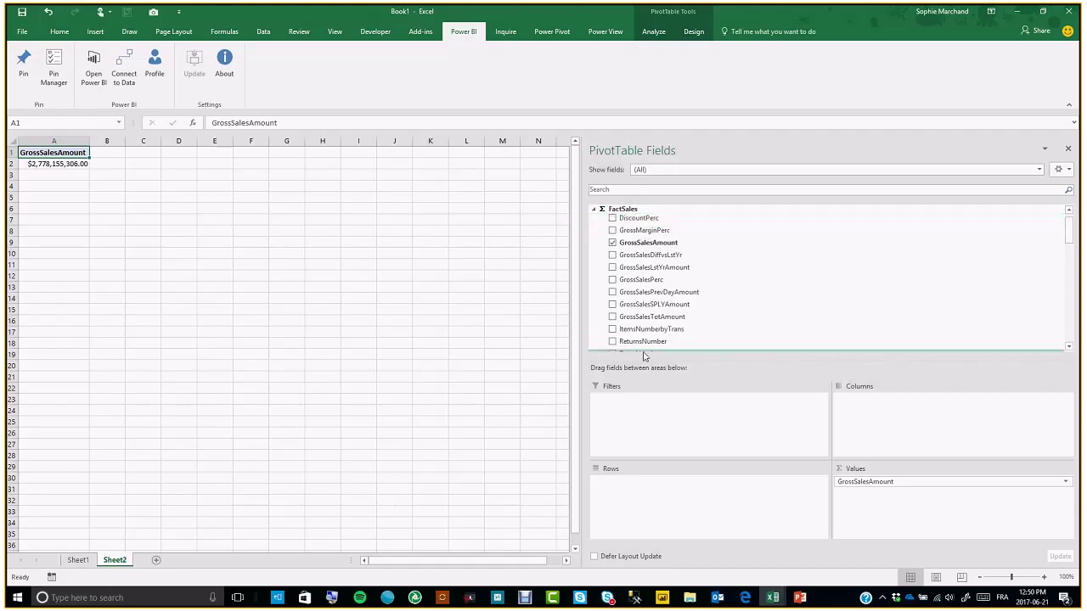
Collapse the FactSales table in the PivotTable Fields list, leaving the layout options unchanged
left_click(1062, 169)
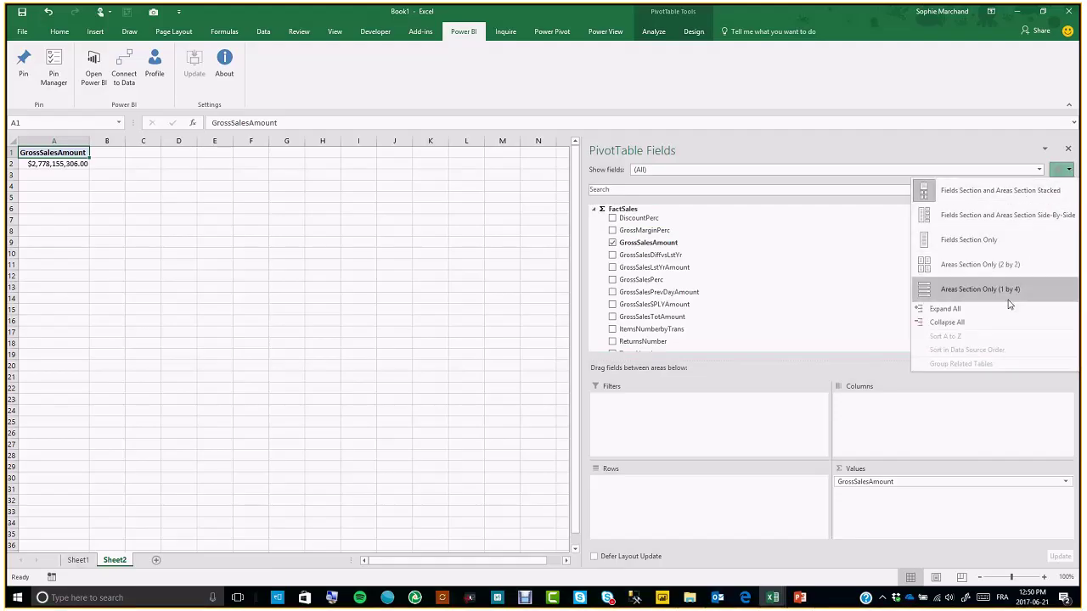
left_click(633, 259)
left_click(595, 209)
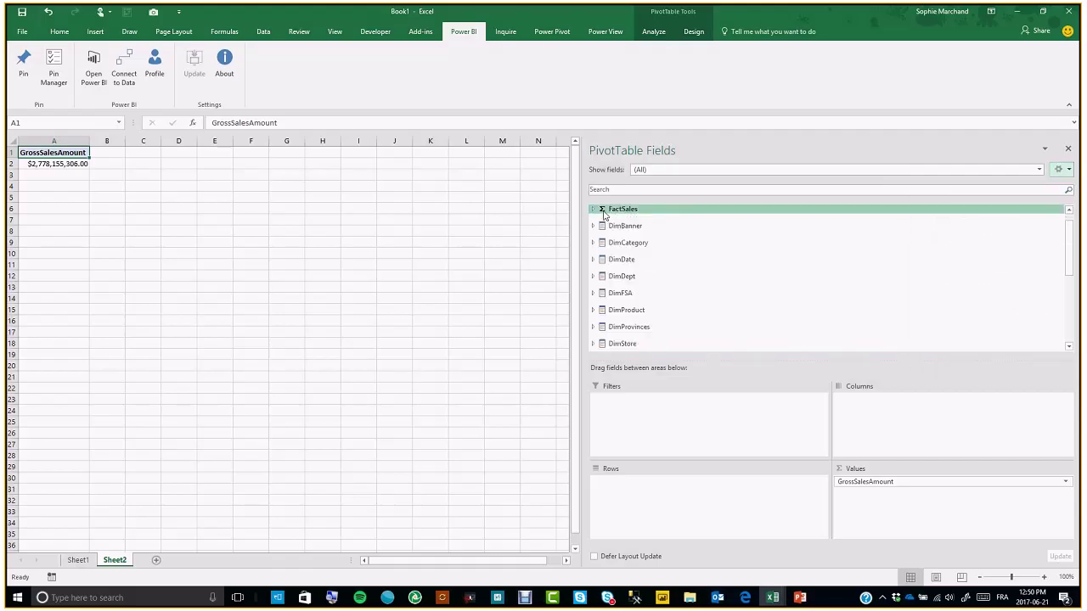
left_click(609, 226)
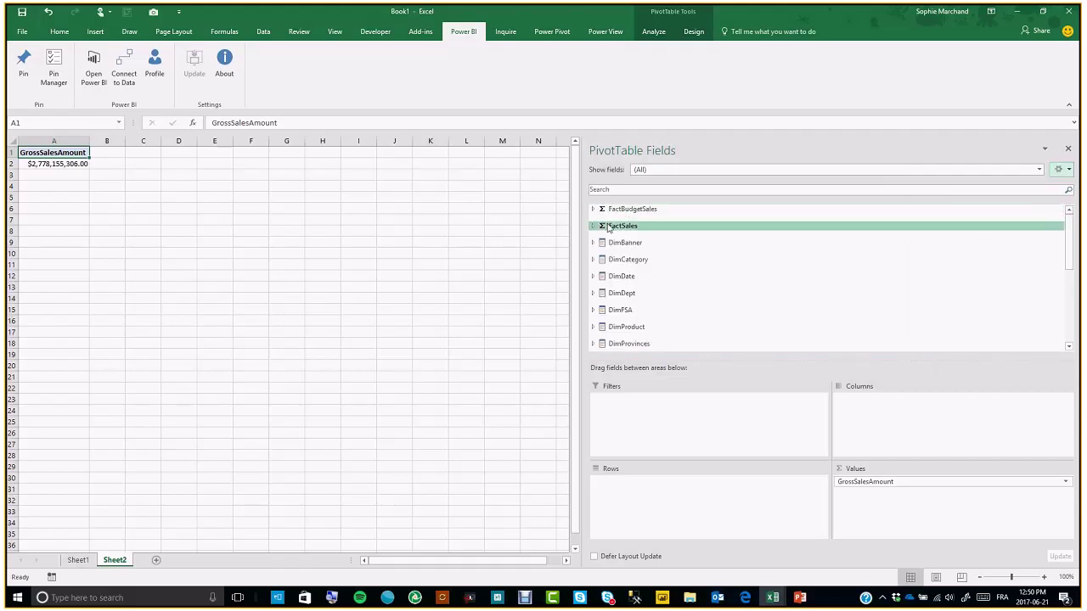
scroll(629, 323, "down", 5)
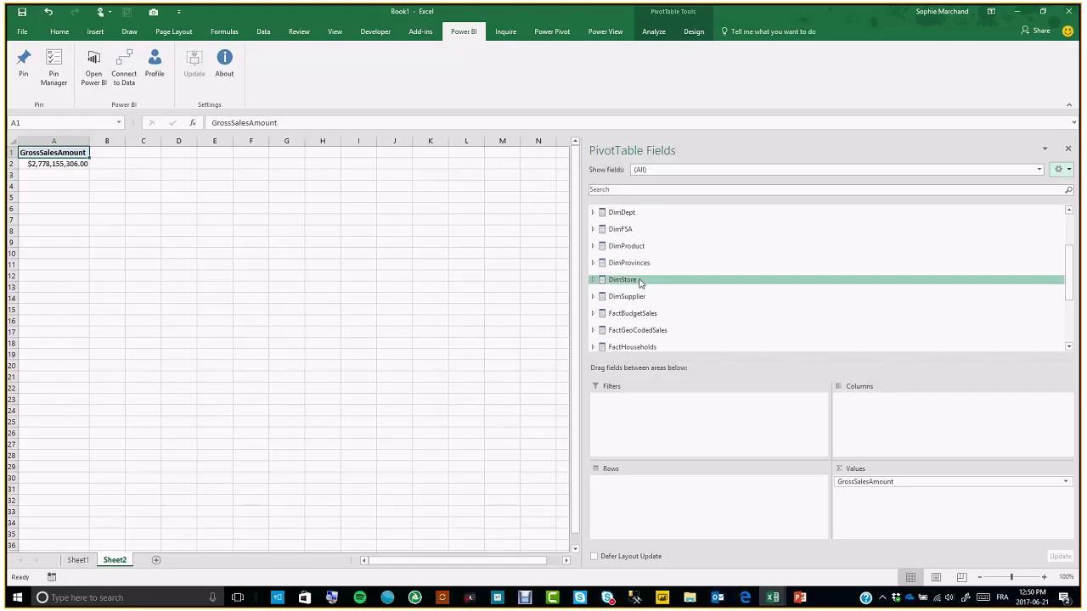
scroll(633, 344, "down", 3)
scroll(635, 314, "up", 8)
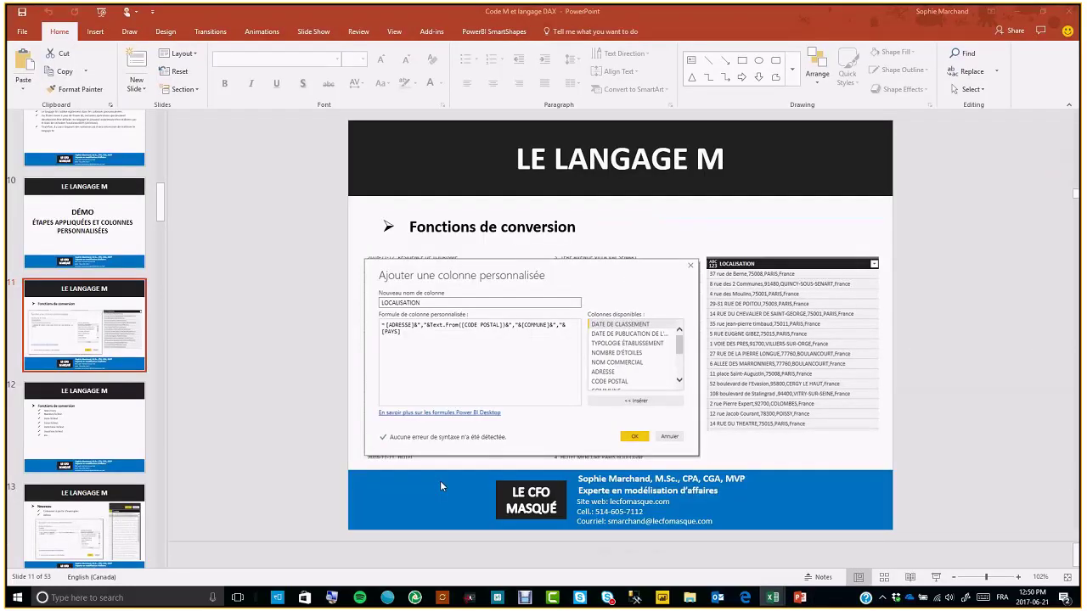
Select slide 36 'Autres raisons pour lesquelles le DAX est nécessaire' and present it in Reading View
scroll(104, 404, "down", 10)
scroll(104, 405, "down", 1)
scroll(103, 405, "down", 1)
scroll(104, 405, "down", 1)
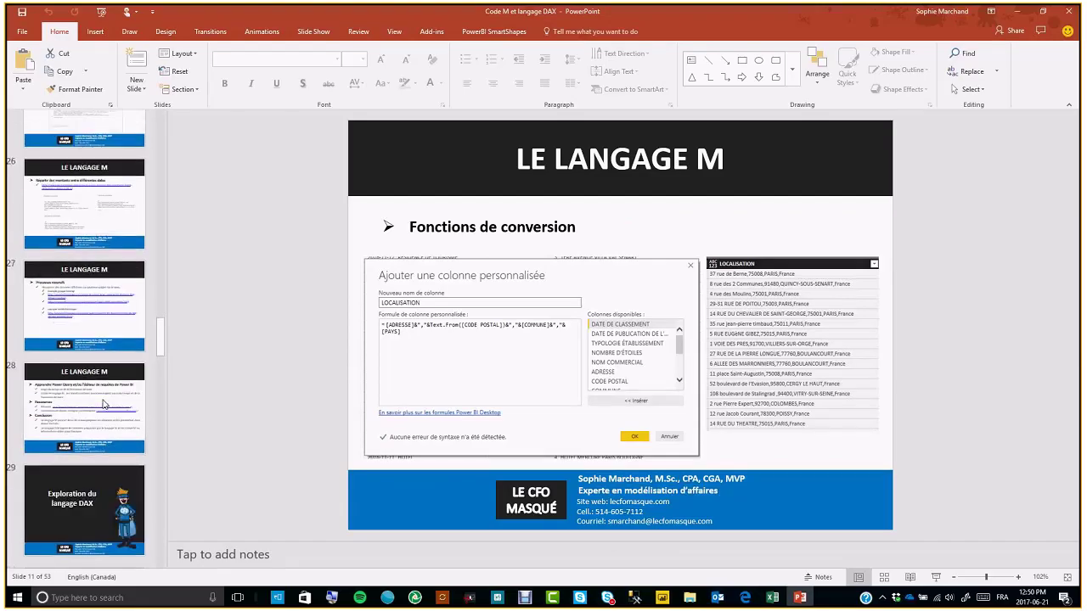
scroll(103, 404, "down", 3)
scroll(104, 404, "down", 3)
scroll(104, 405, "down", 2)
scroll(103, 405, "down", 2)
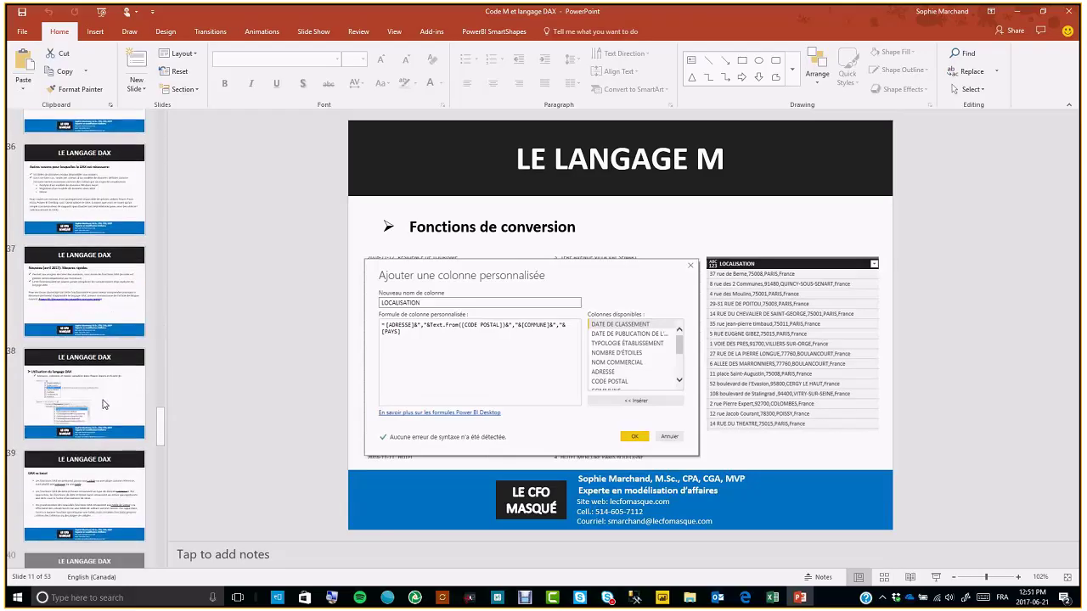
scroll(104, 405, "down", 1)
left_click(108, 248)
left_click(113, 155)
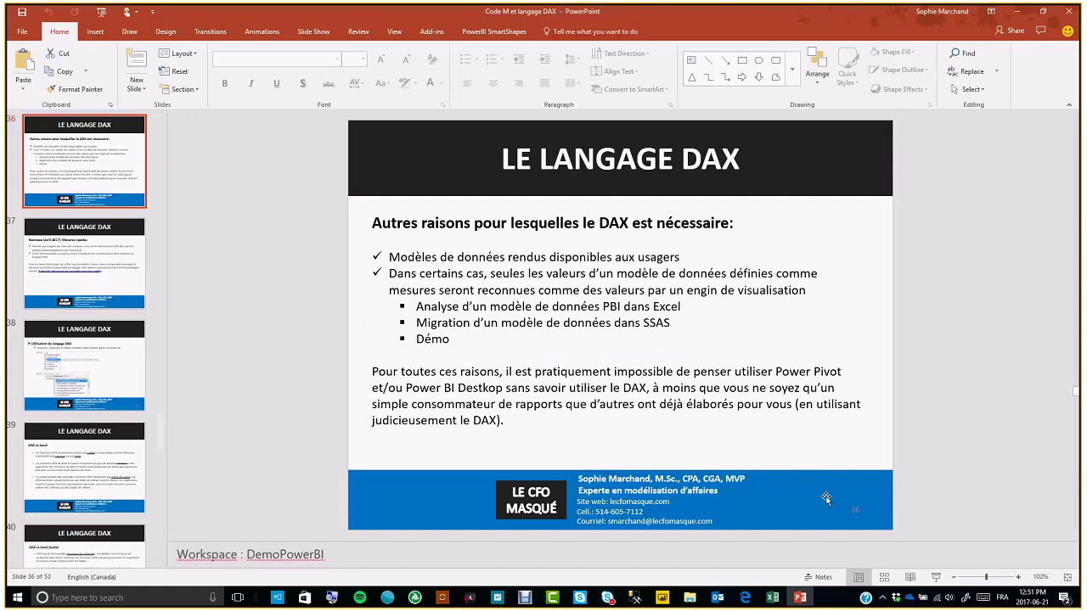
left_click(911, 577)
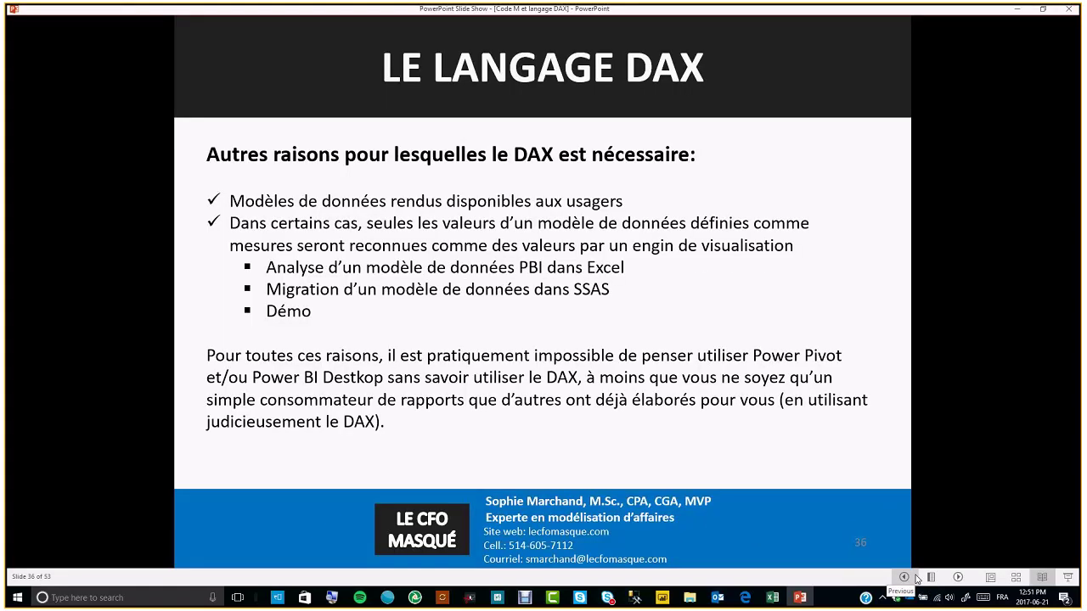
Advance past slide 37 on quick measures to slide 38, 'Utilisation du langage DAX'
key("Right")
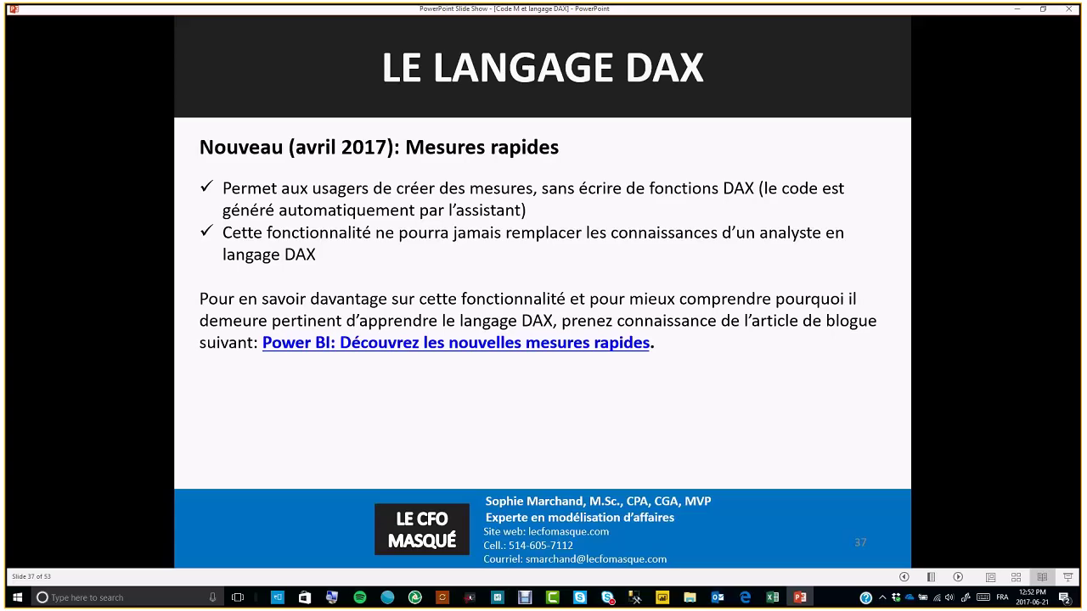
key("Right")
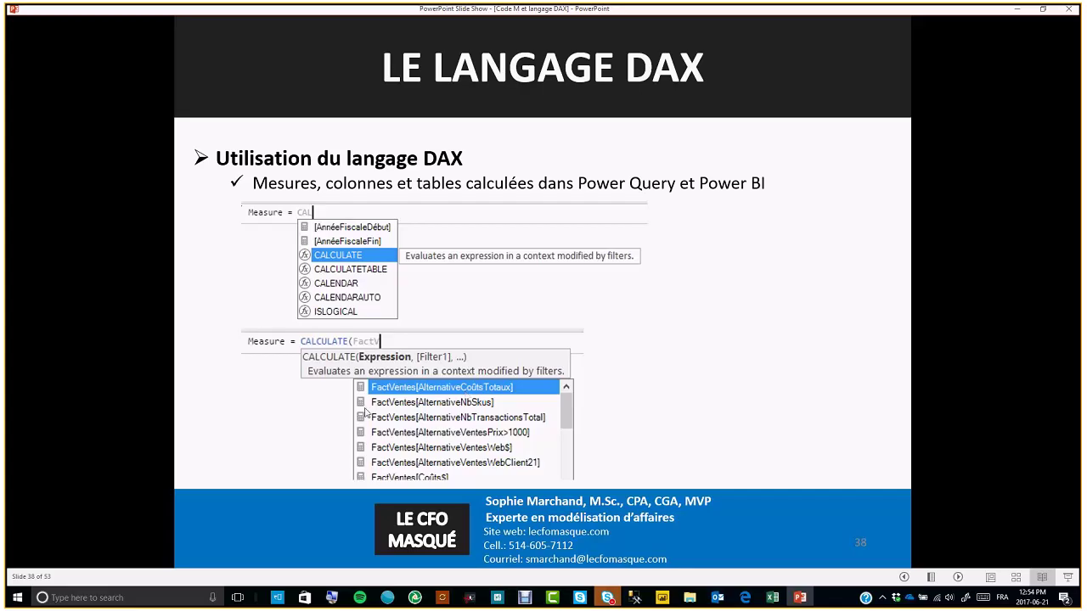
Advance to slide 39, 'DAX vs Excel', which compares DAX functions with Excel functions
key("Right")
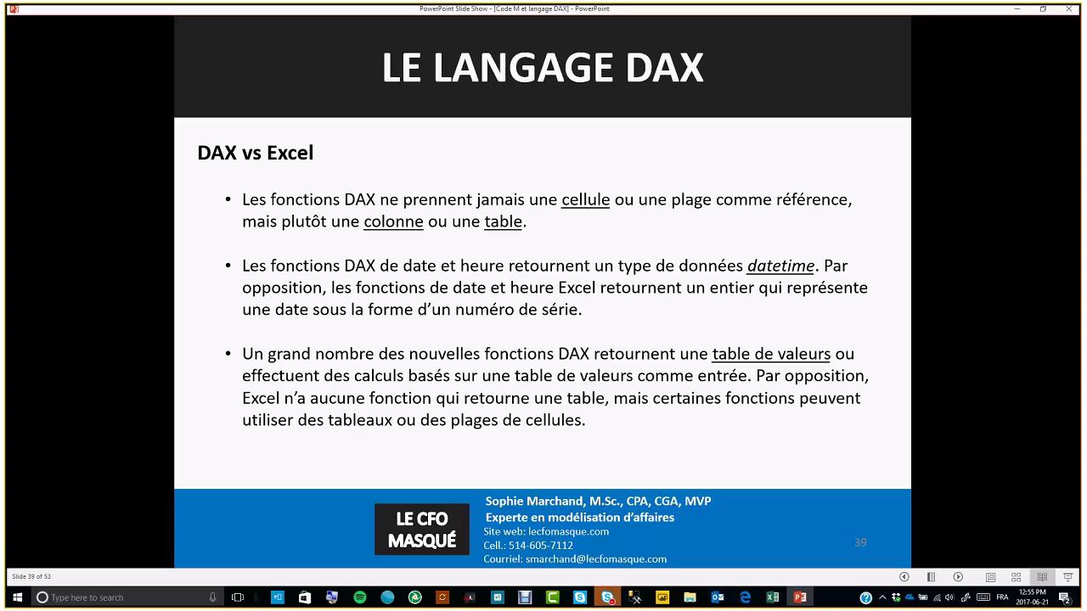
Advance to slide 40, 'DAX vs Excel (suite)', on lookup functions and column data types
key("Right")
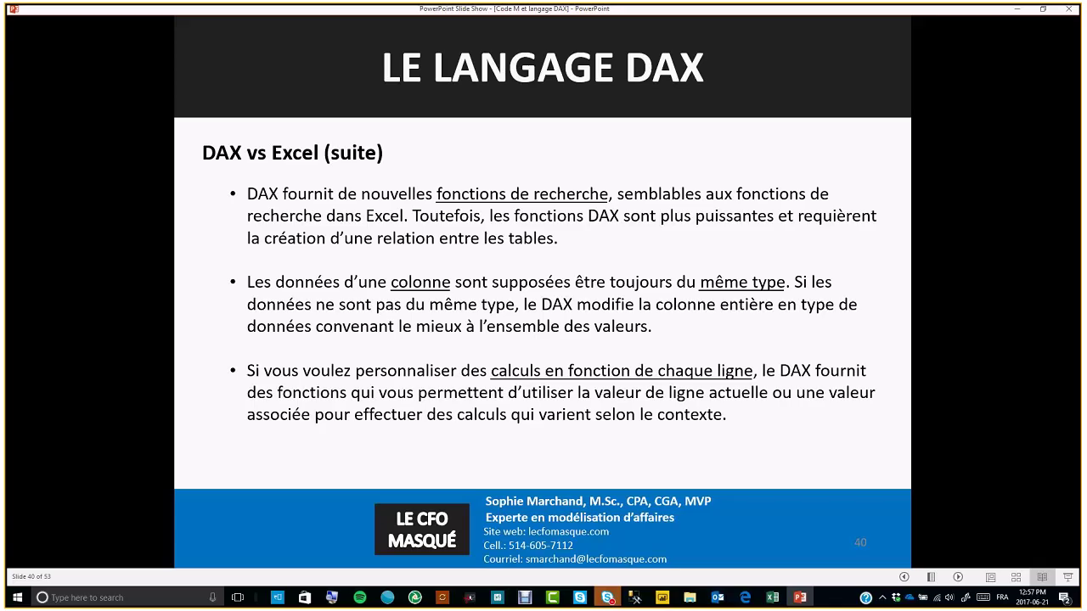
Advance to slide 41, 'Le langage DAX', listing the table-based function types
key("Right")
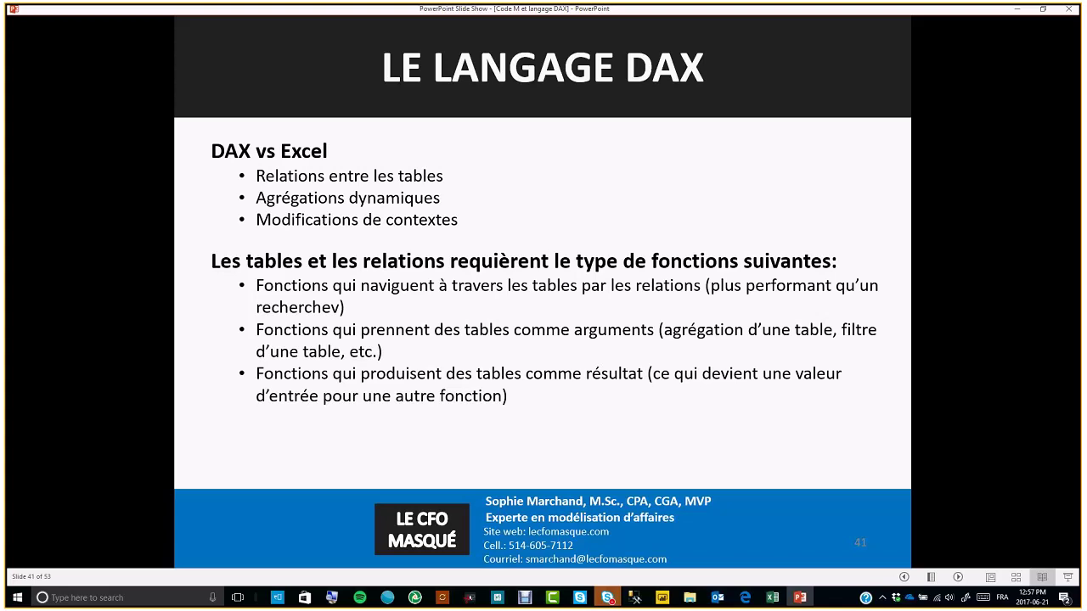
Advance past slide 41 toward slide 42 on dynamic aggregation measure functions
key("Right")
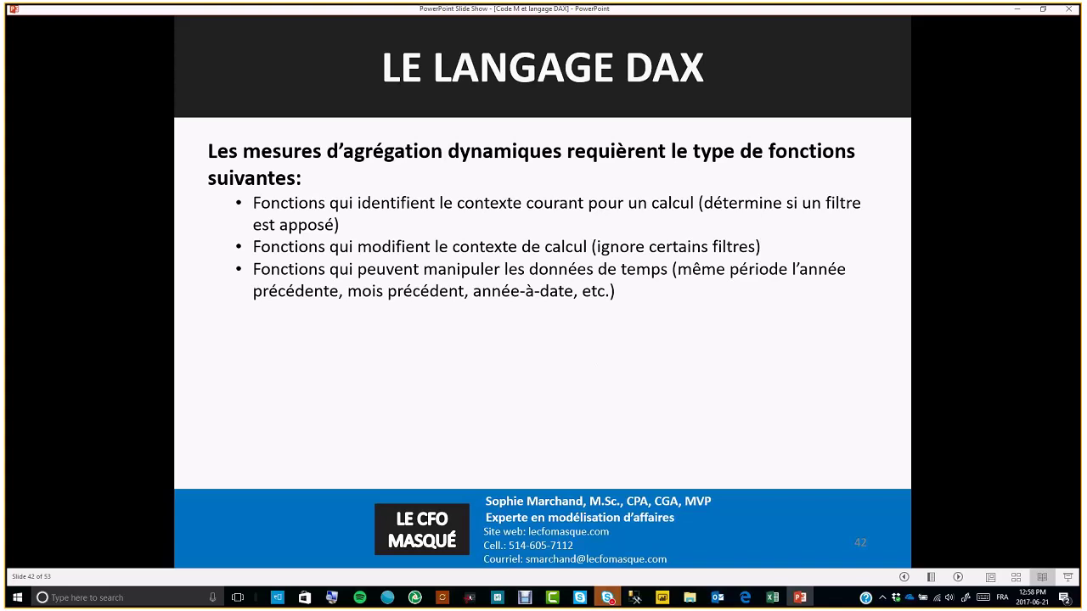
Advance past the Colonnes calculées and Mesures slide to the slide 44 data model diagram (FactVentes, DimDates, DimClients)
key("Right")
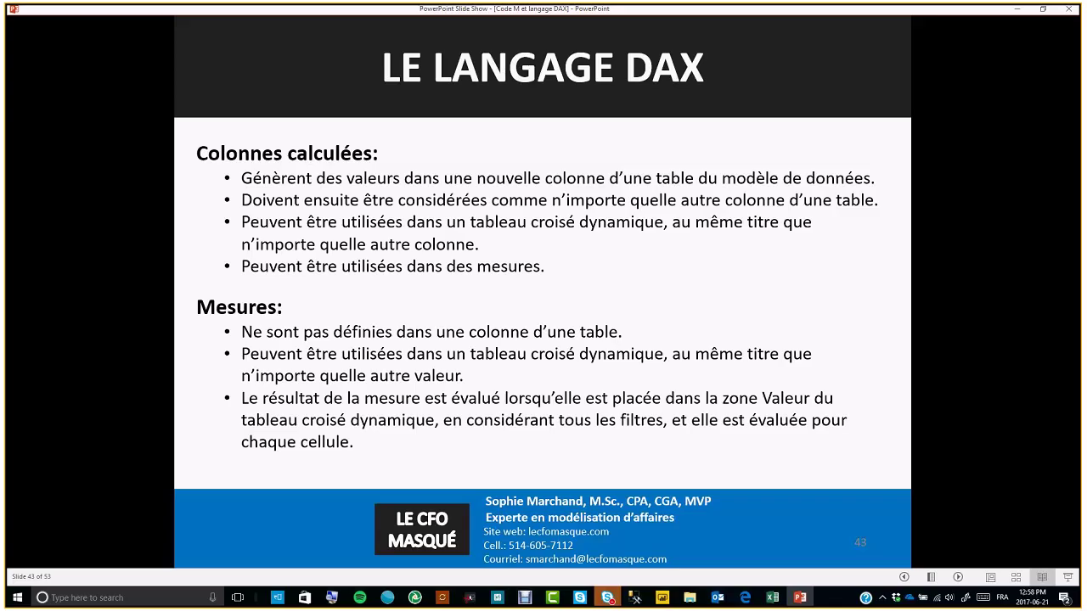
key("Right")
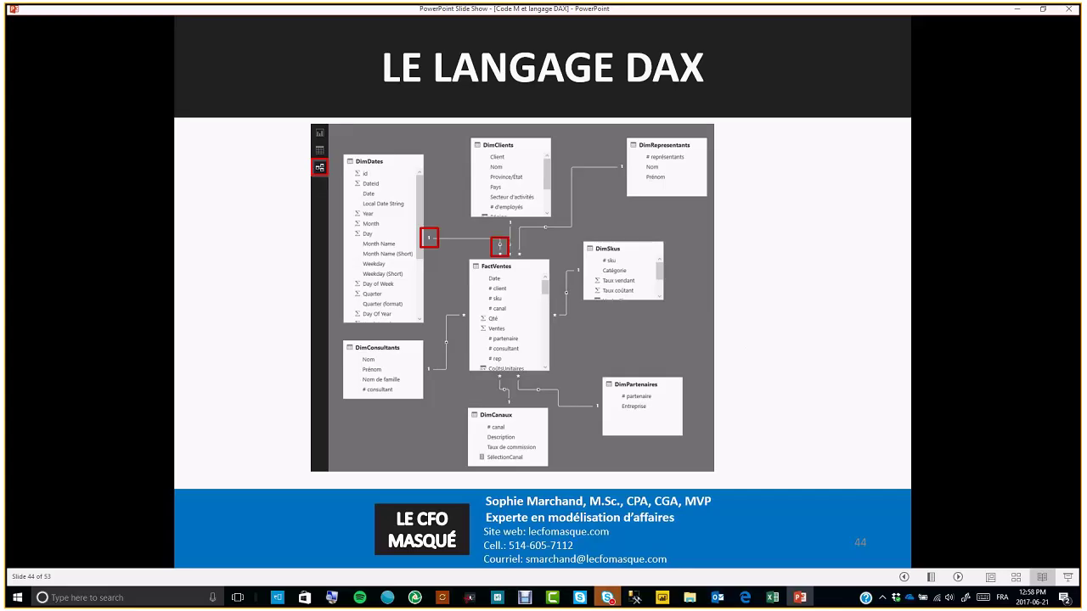
key("Right")
Go back to the data model diagram, then advance to slide 45, 'Colonnes calculées vs mesures'
key("Left")
left_click(558, 405)
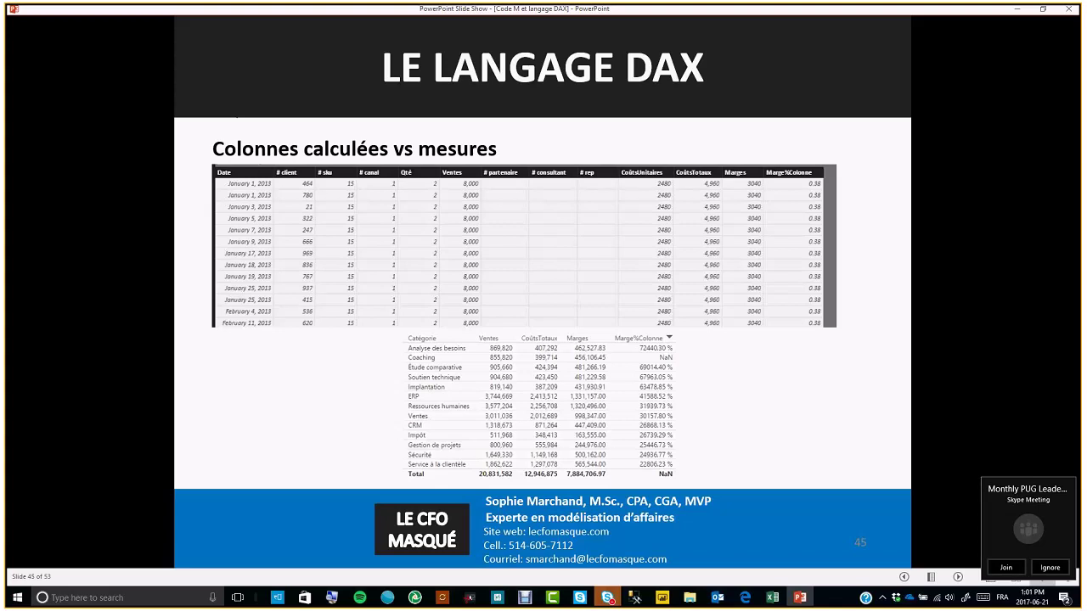
Advance past Contexte de lignes and two-table formulas to slide 52, revealing the Conclusion bullets
key("Right")
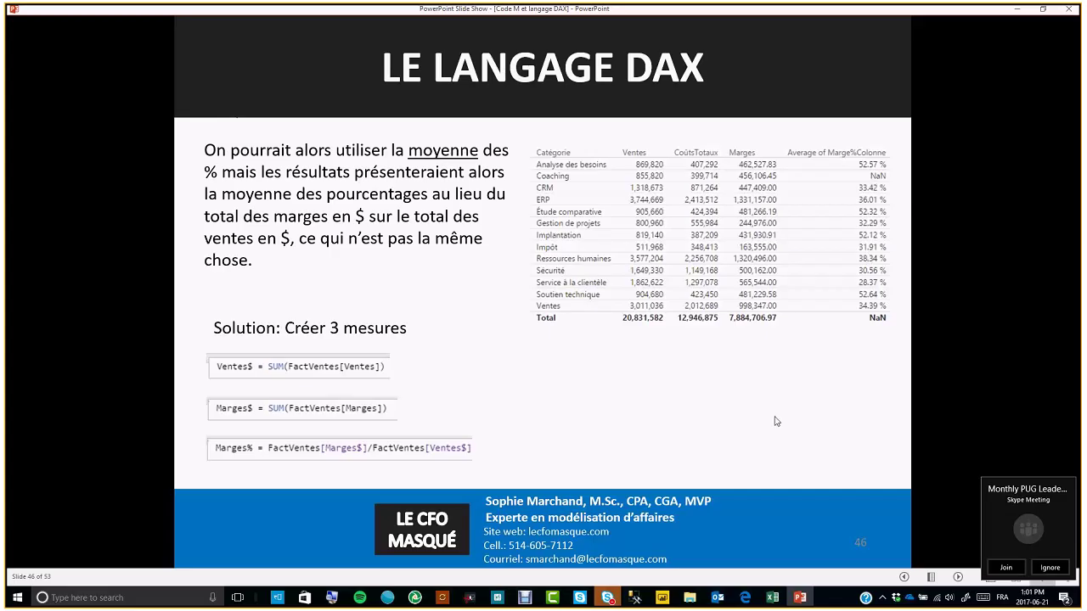
key("Right")
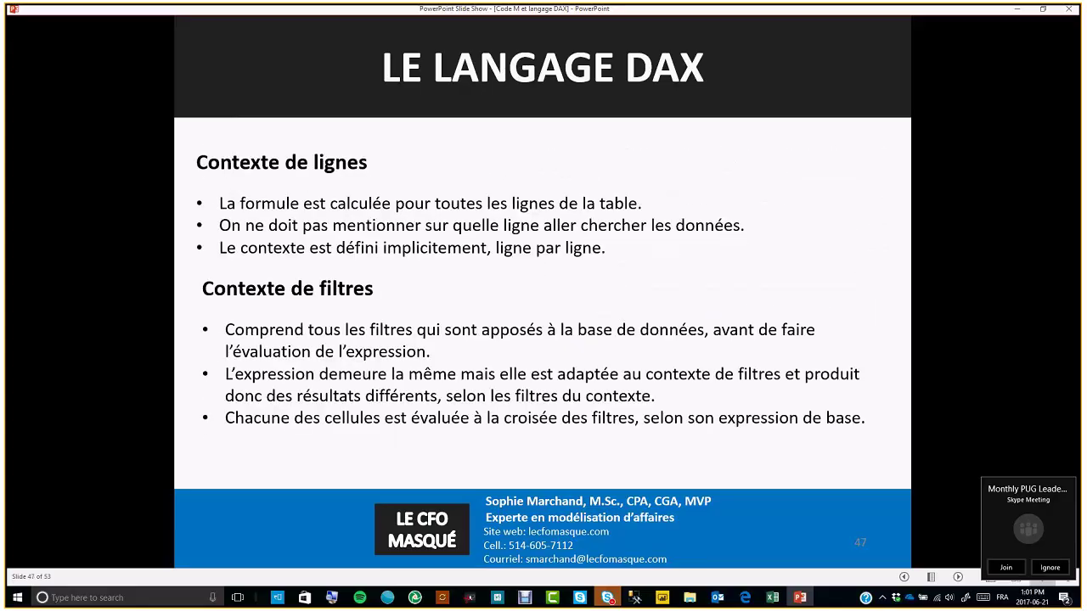
key("Right")
key("Right")
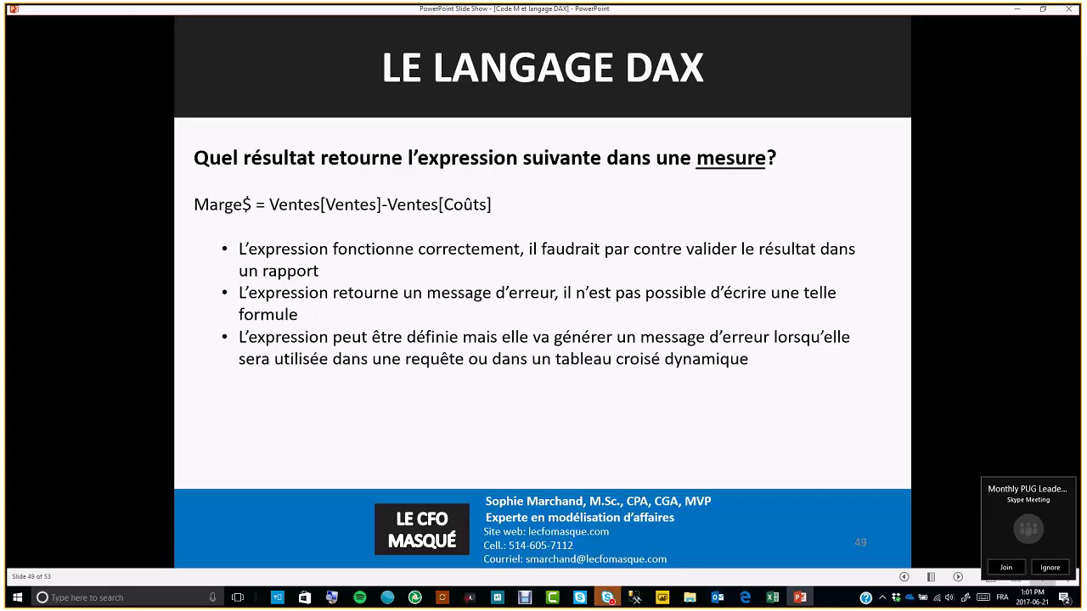
key("Right")
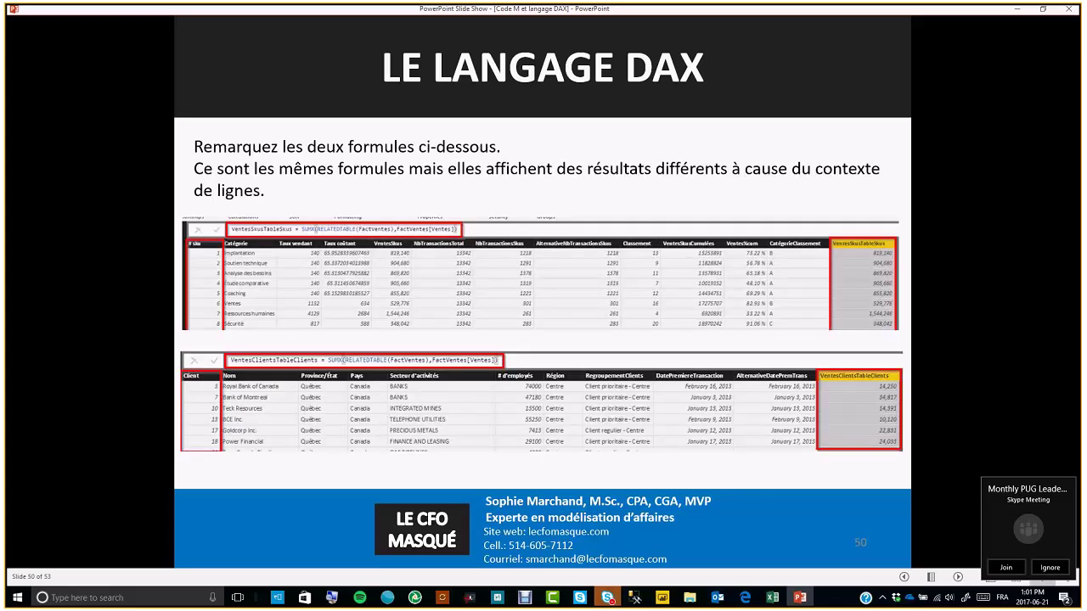
key("Right")
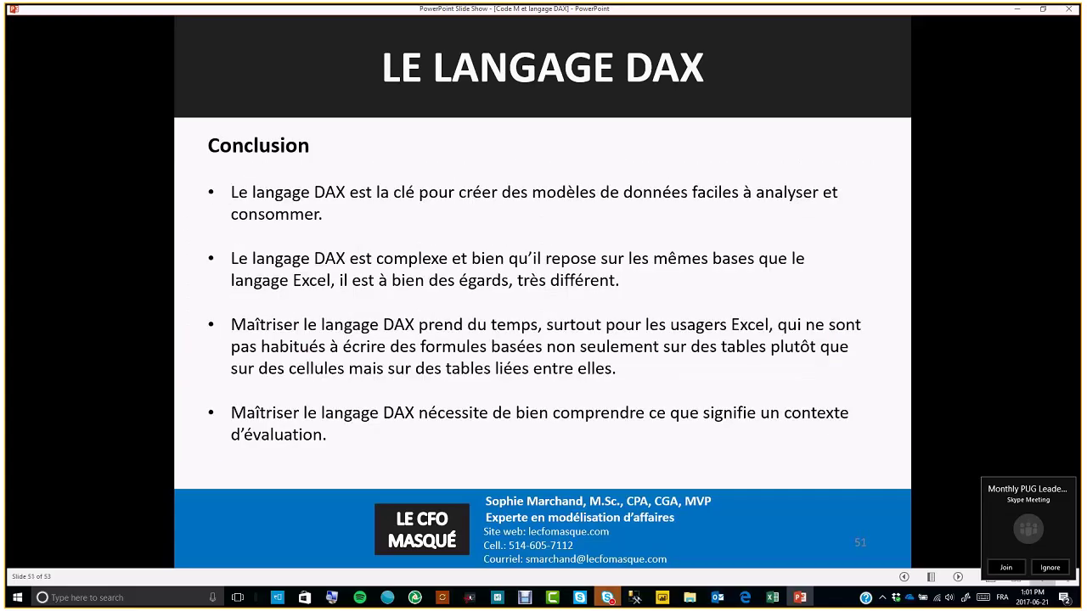
key("Right")
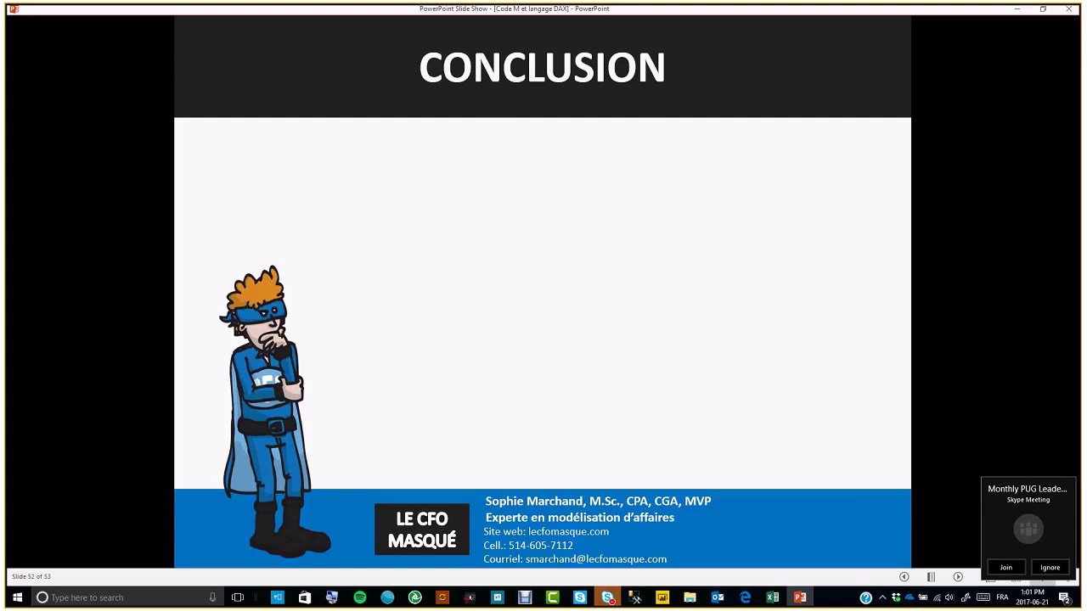
key("Right")
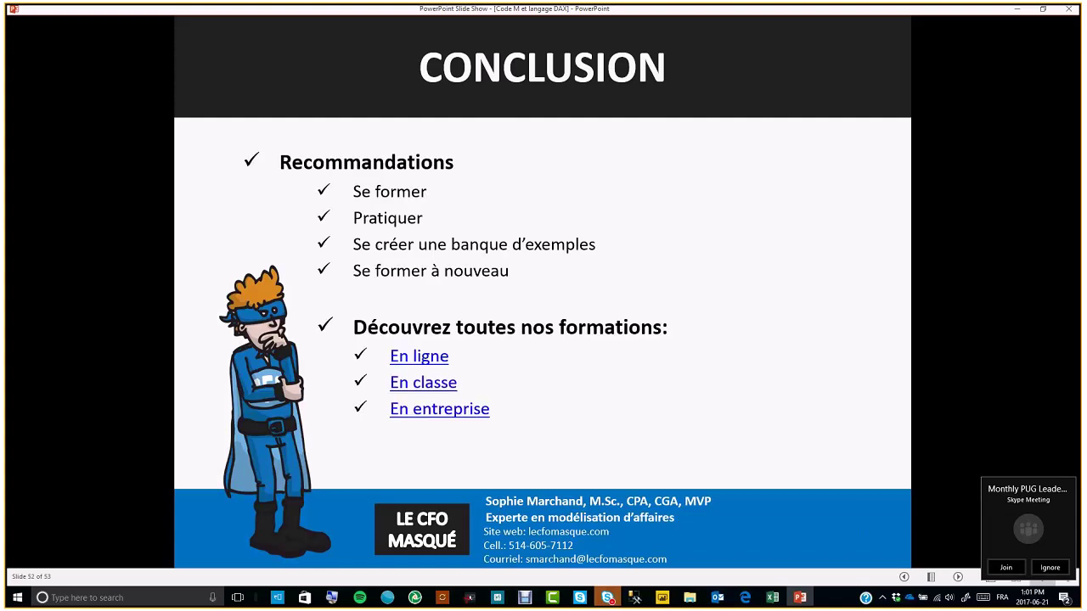